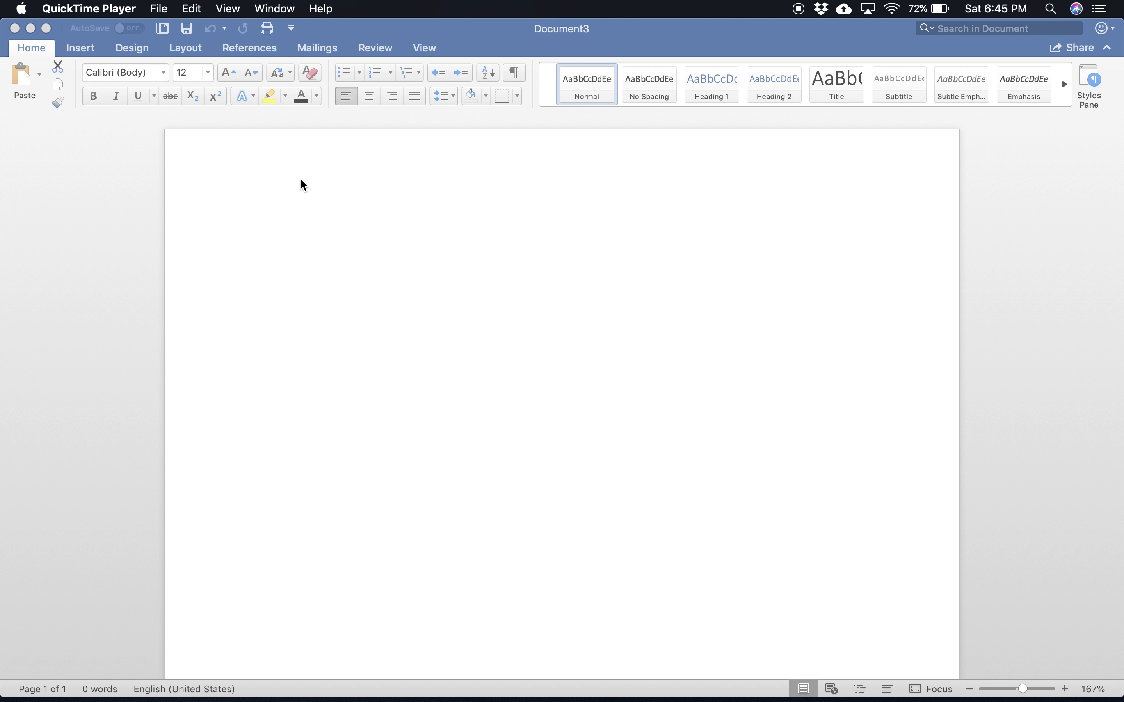
Step: Open the page header for editing and set its font to Times New Roman
double_click(265, 163)
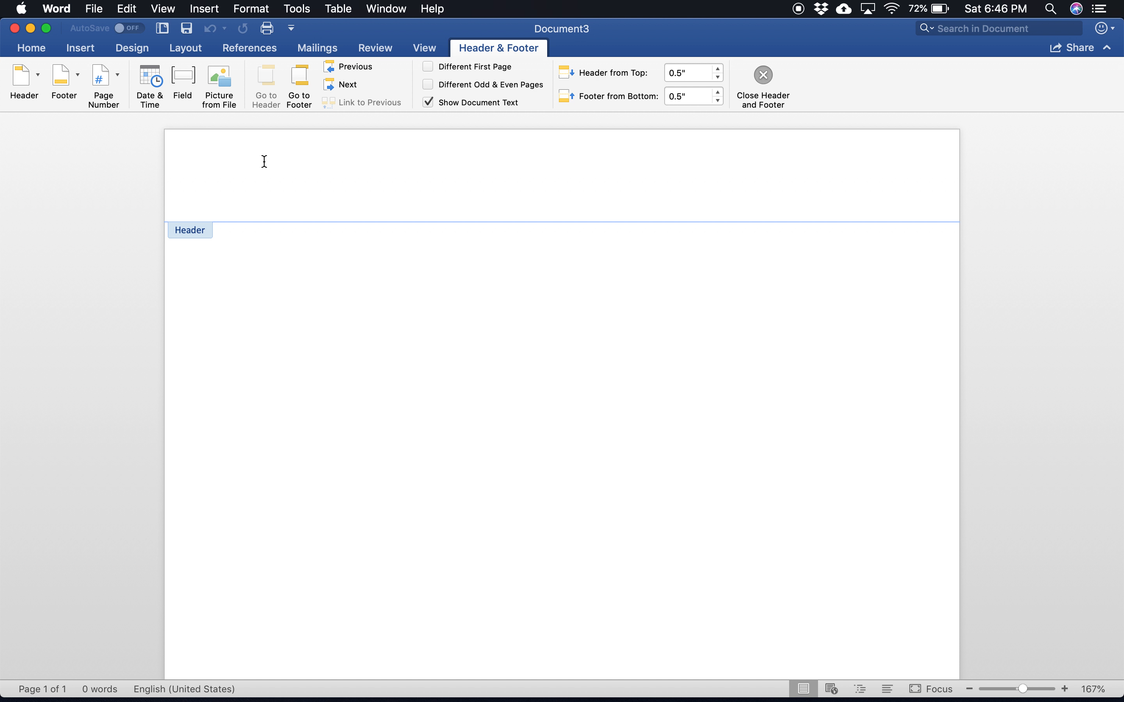
click(31, 49)
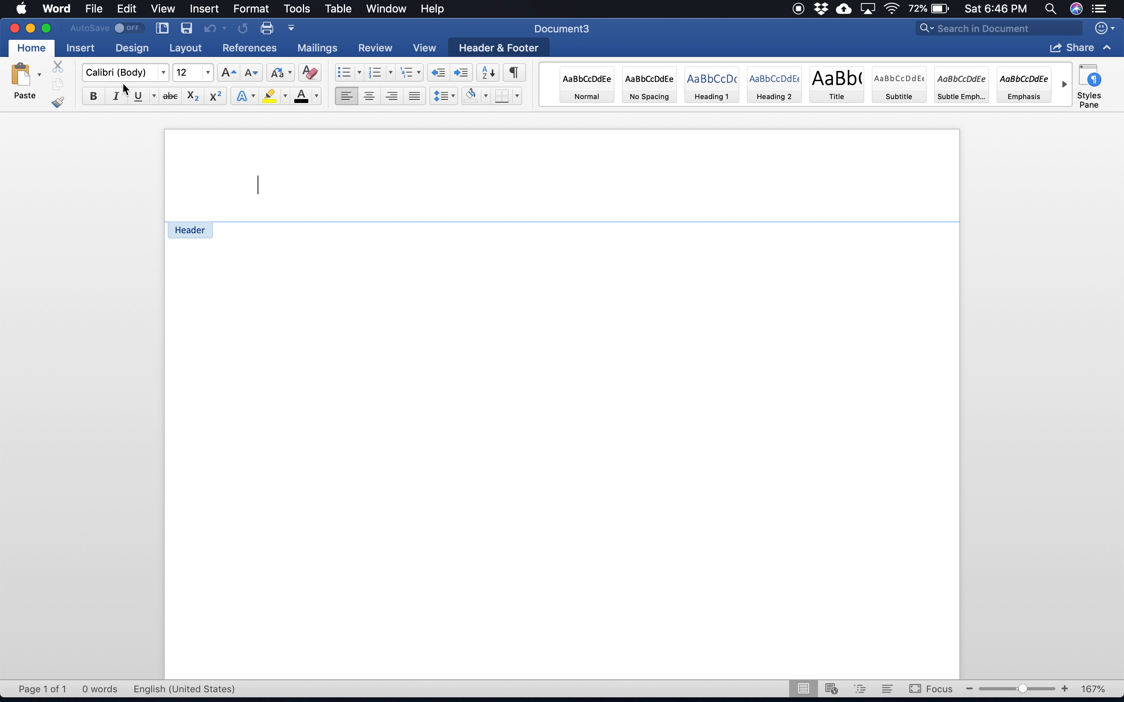
click(164, 75)
mouse_move(211, 197)
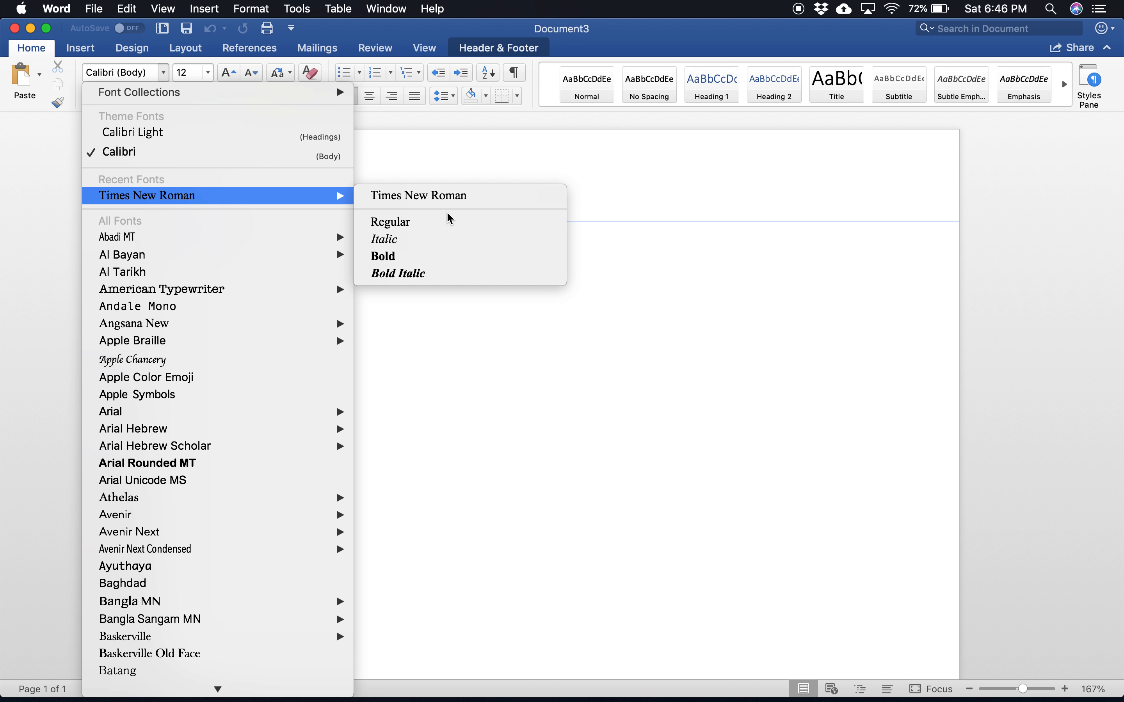
click(428, 203)
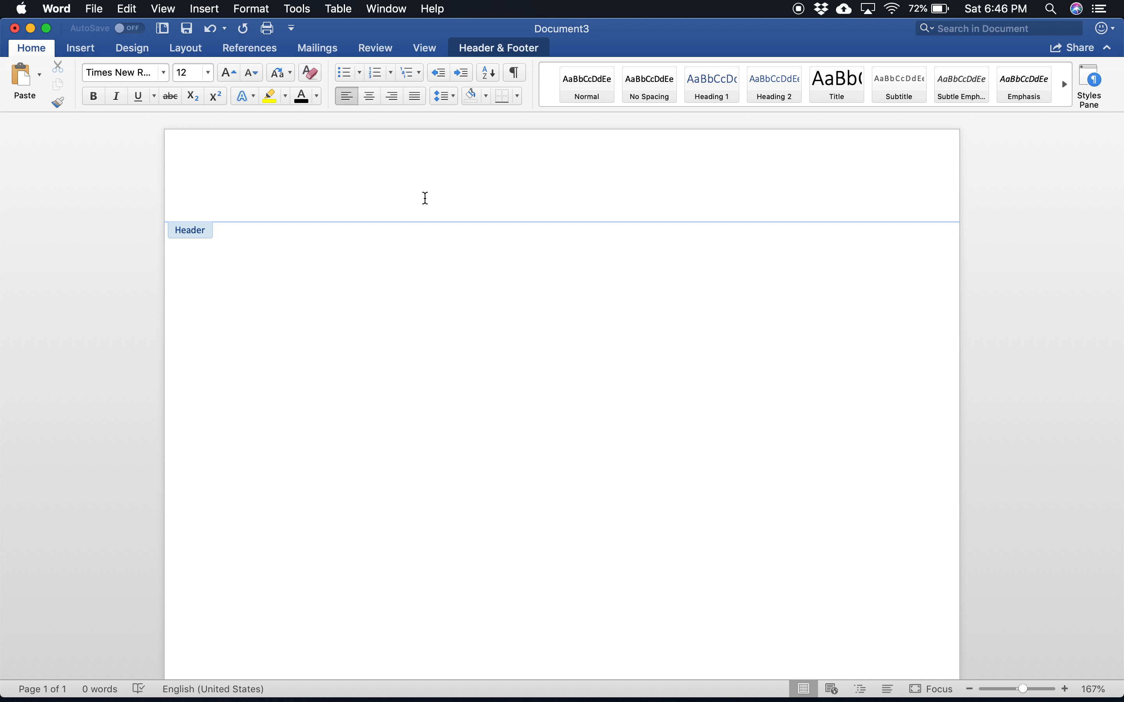
Step: Enter "Running head: THE IMPACT OF FOOD QUALITY ON CUSTOMER LOYALTY" in the header and advance to the right margin
text(Running head:)
text(THE IMP)
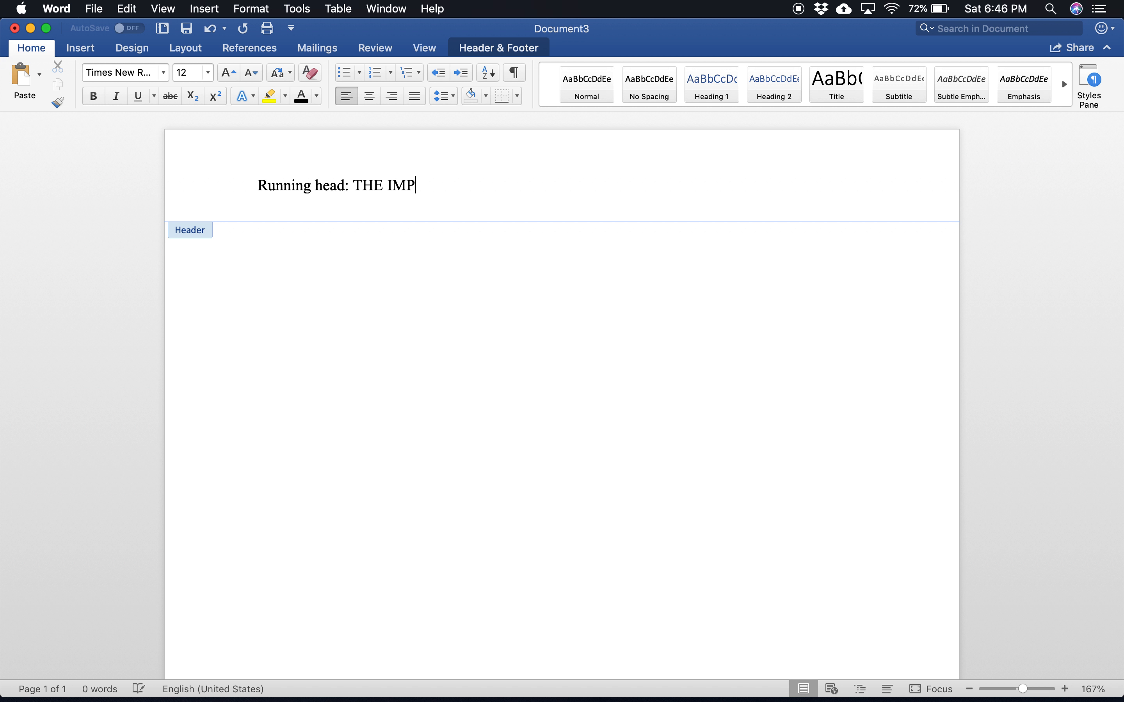
text(ACT OF FOOD )
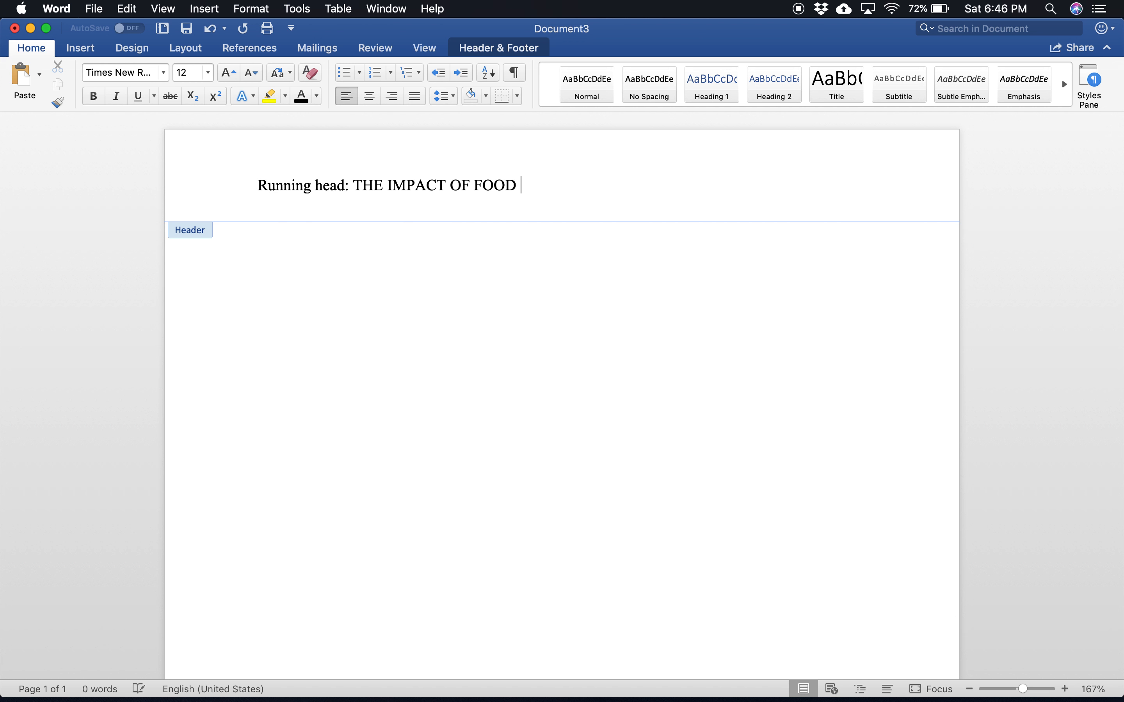
text(QUALITY ON )
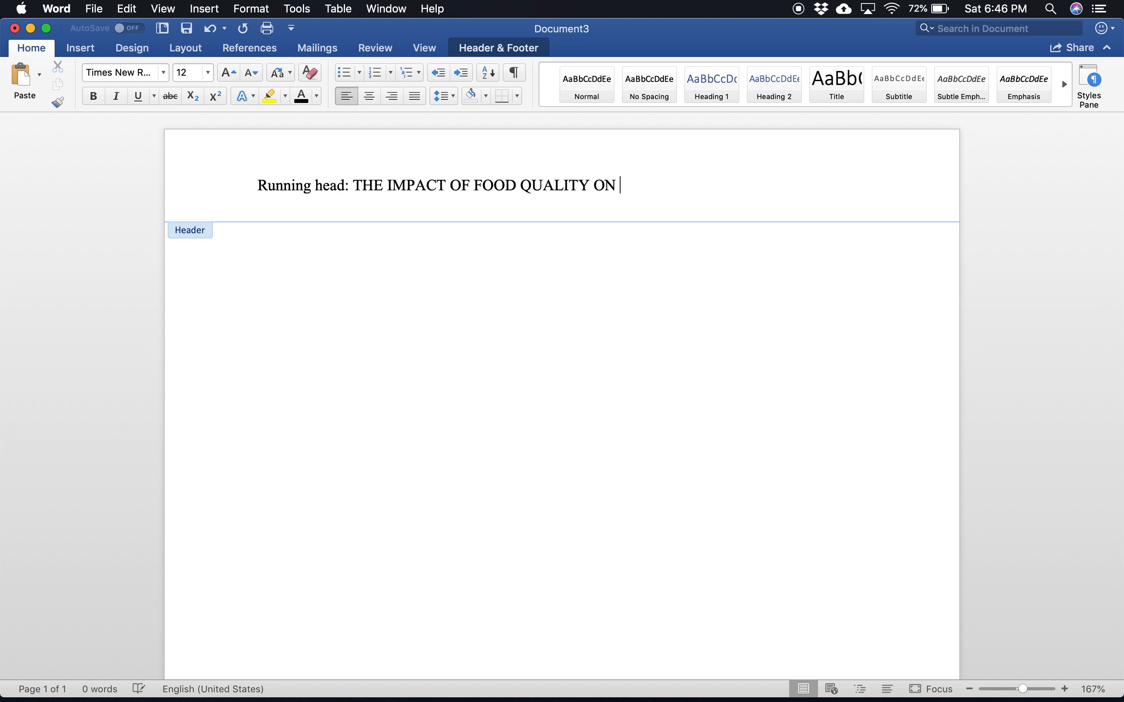
text(CUSTOMER LOYALTY)
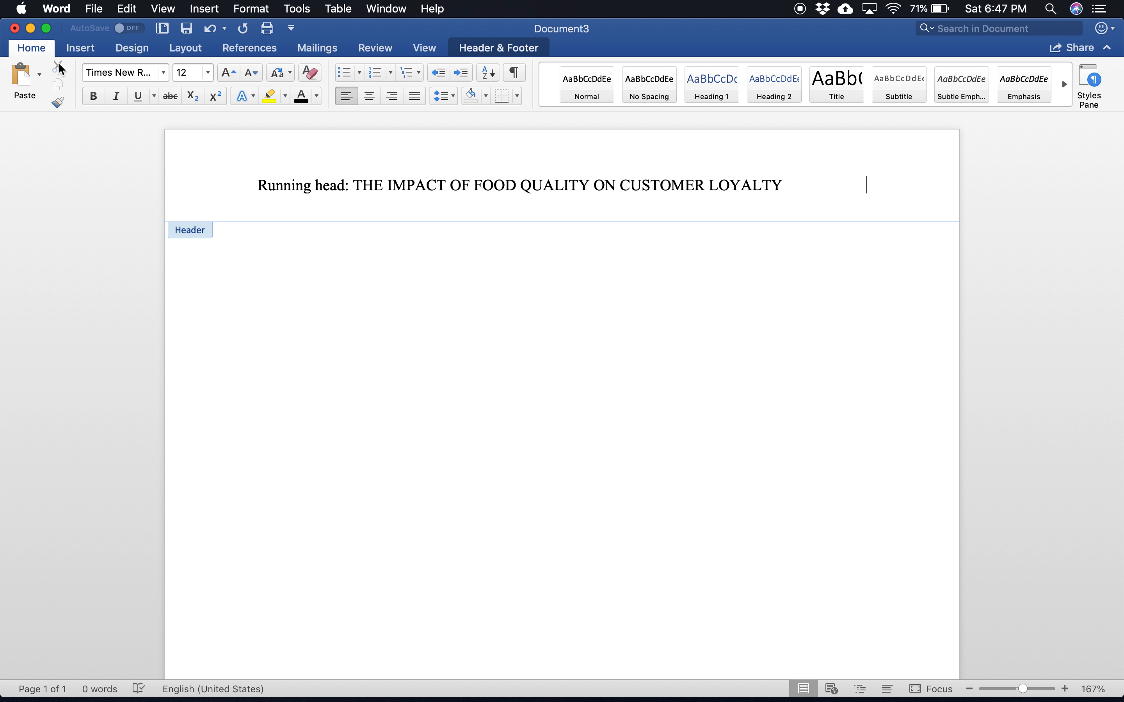
Step: Insert a right-aligned page number in the header, shown on the first page, and return to the document body
click(80, 52)
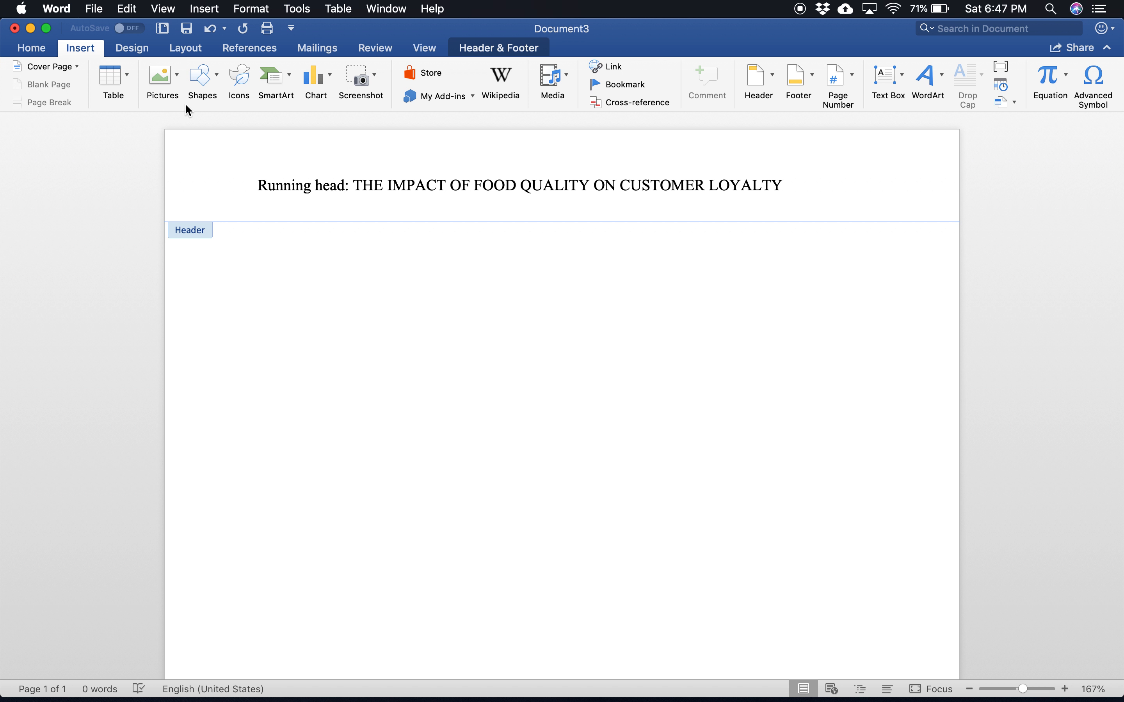
click(856, 76)
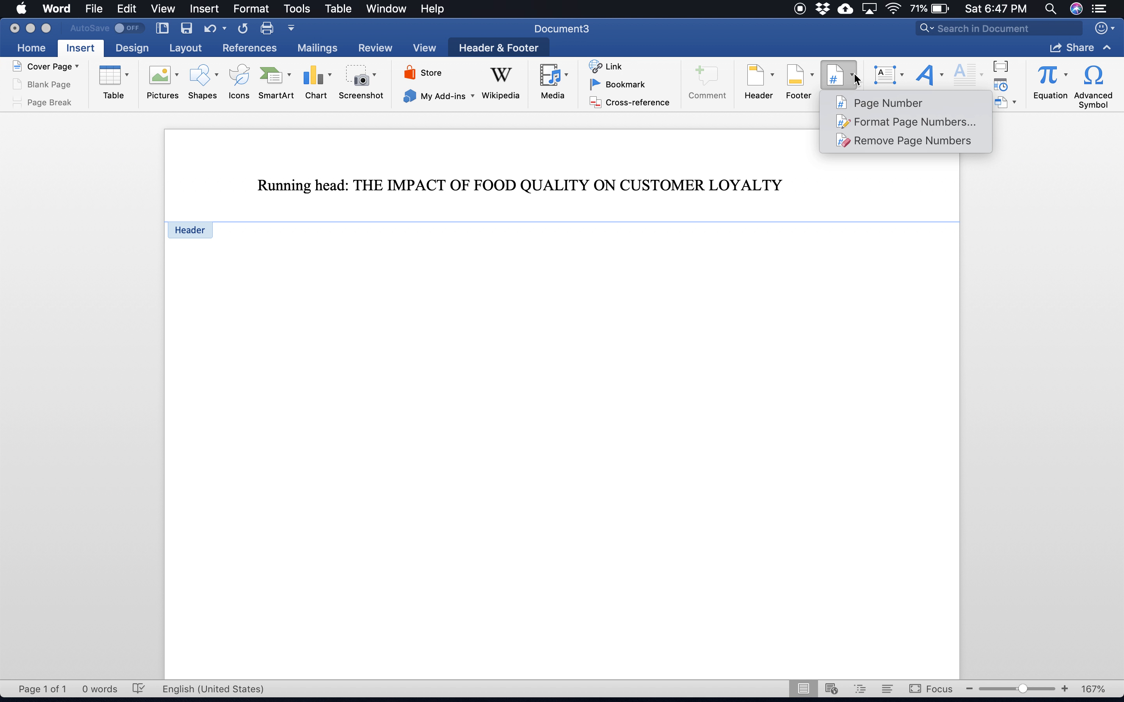
click(884, 107)
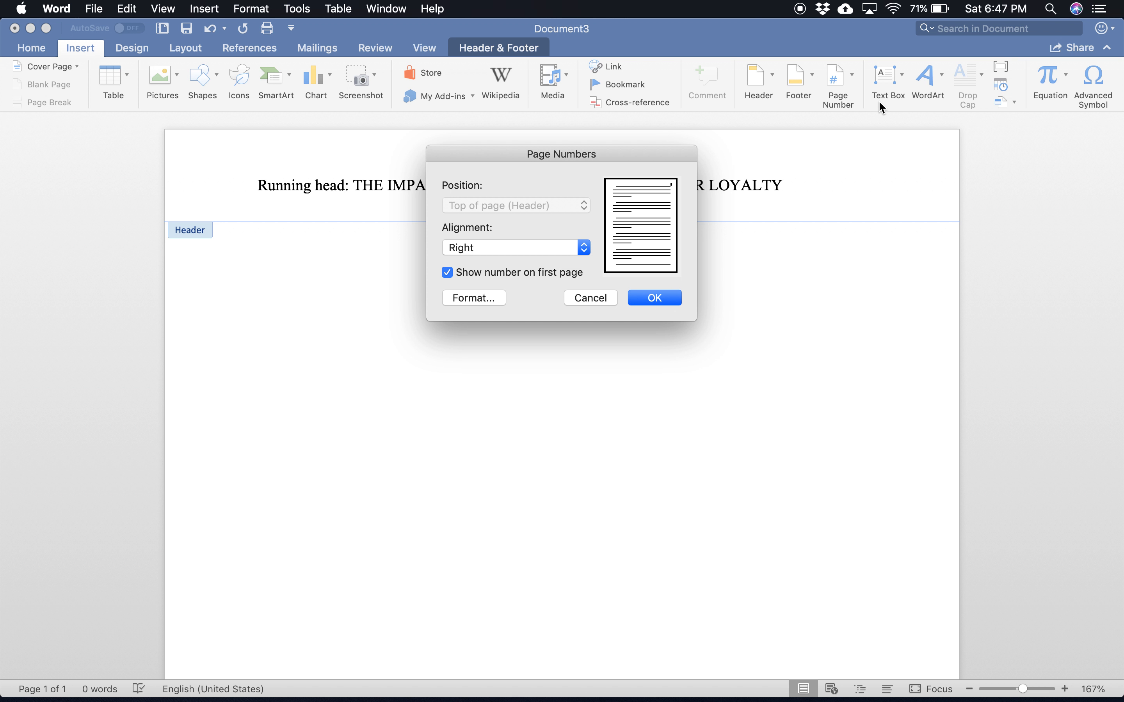
click(659, 303)
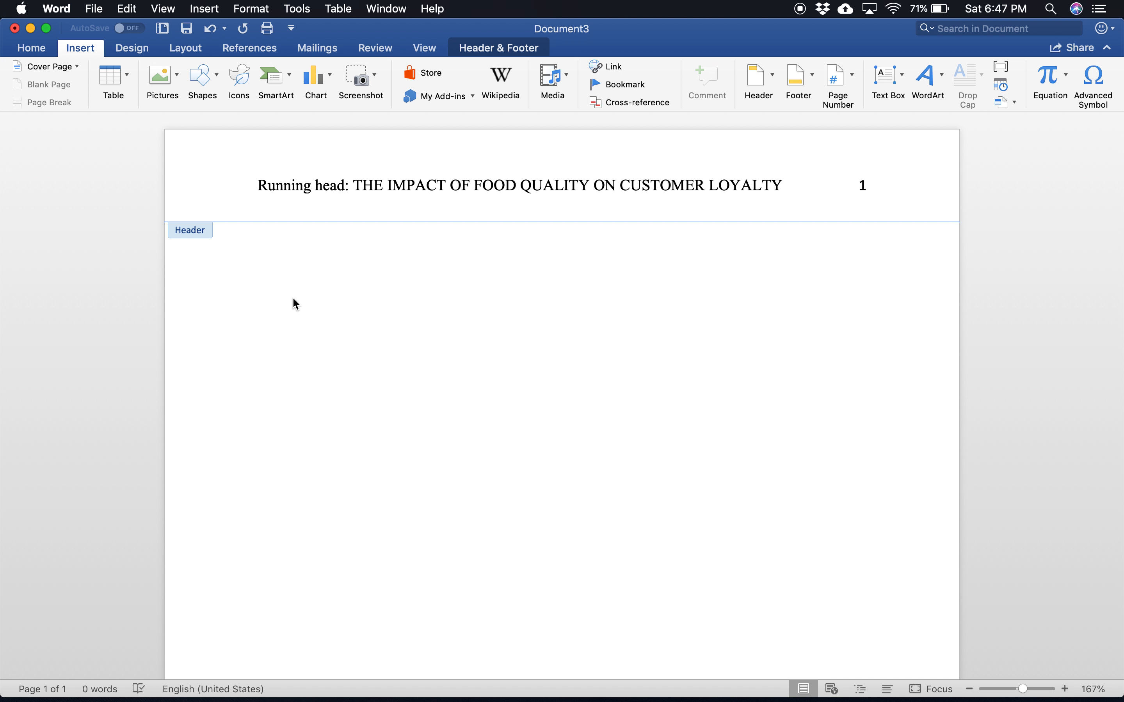
double_click(333, 358)
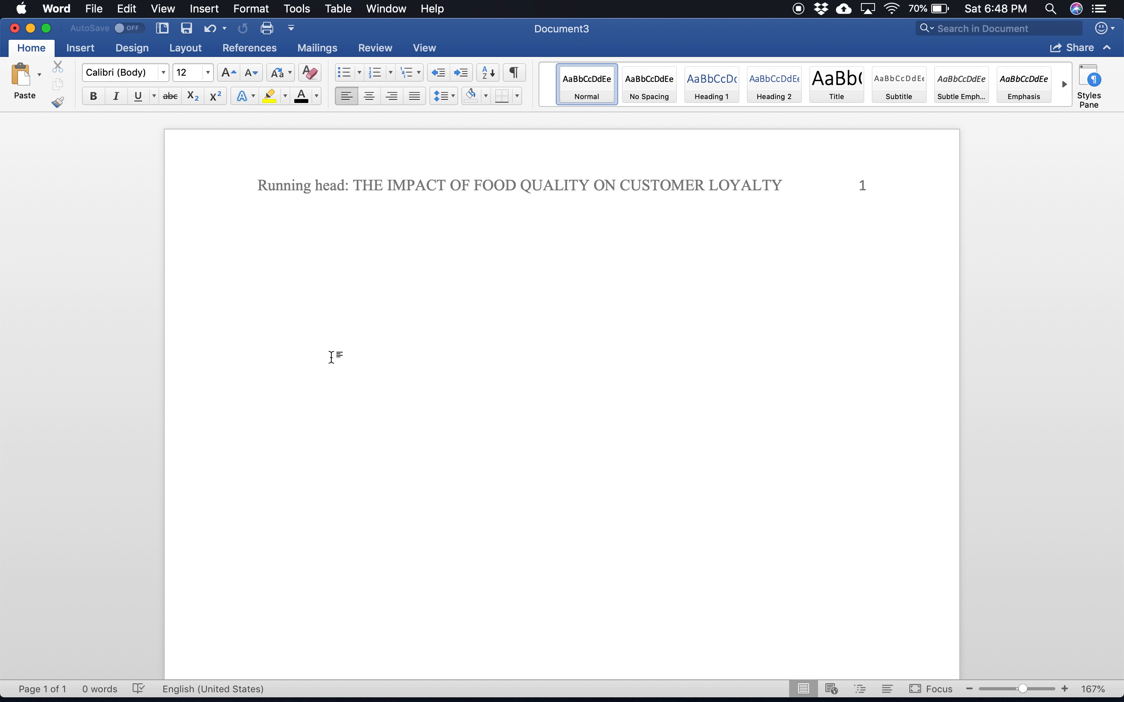
Step: Add blank lines down to about the middle of the first page and centre the current line
key(Return)
key(Return)
key(Return)
key(Return)
key(Return)
key(Return)
key(Return)
key(Return)
key(Return)
key(Return)
key(Return)
key(Return)
key(Return)
key(Return)
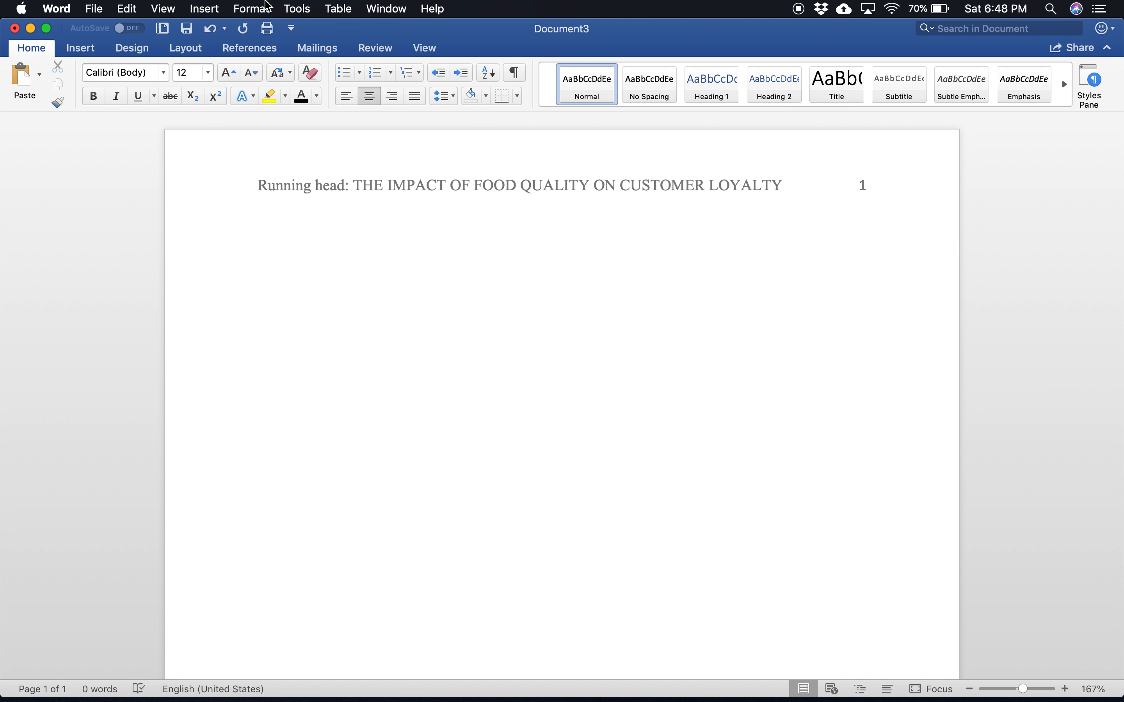
Step: Set the paragraph's line spacing to Double and enable "Don't add space between paragraphs of the same style"
click(261, 12)
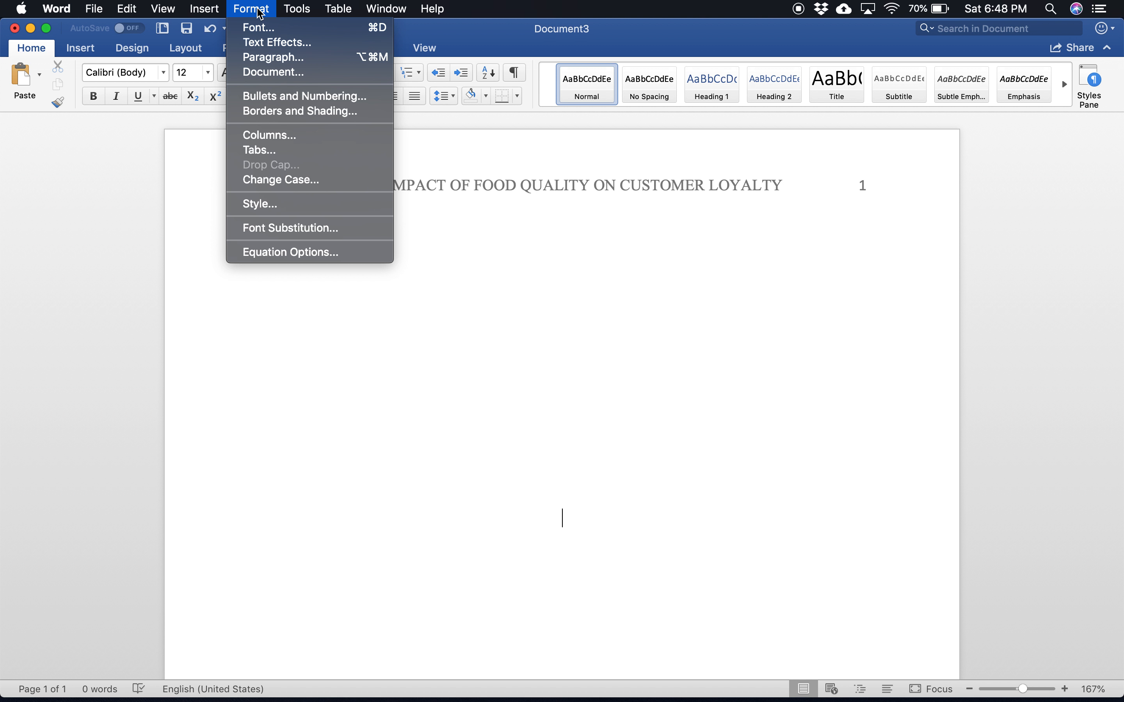
click(277, 57)
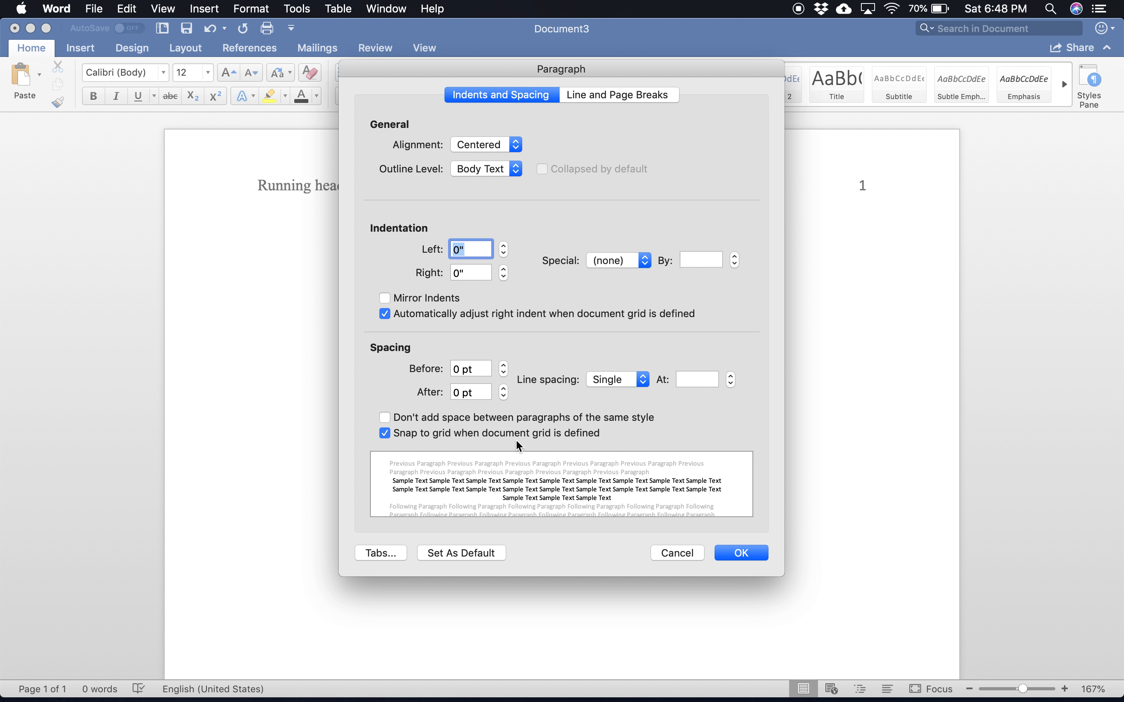
click(624, 382)
click(622, 410)
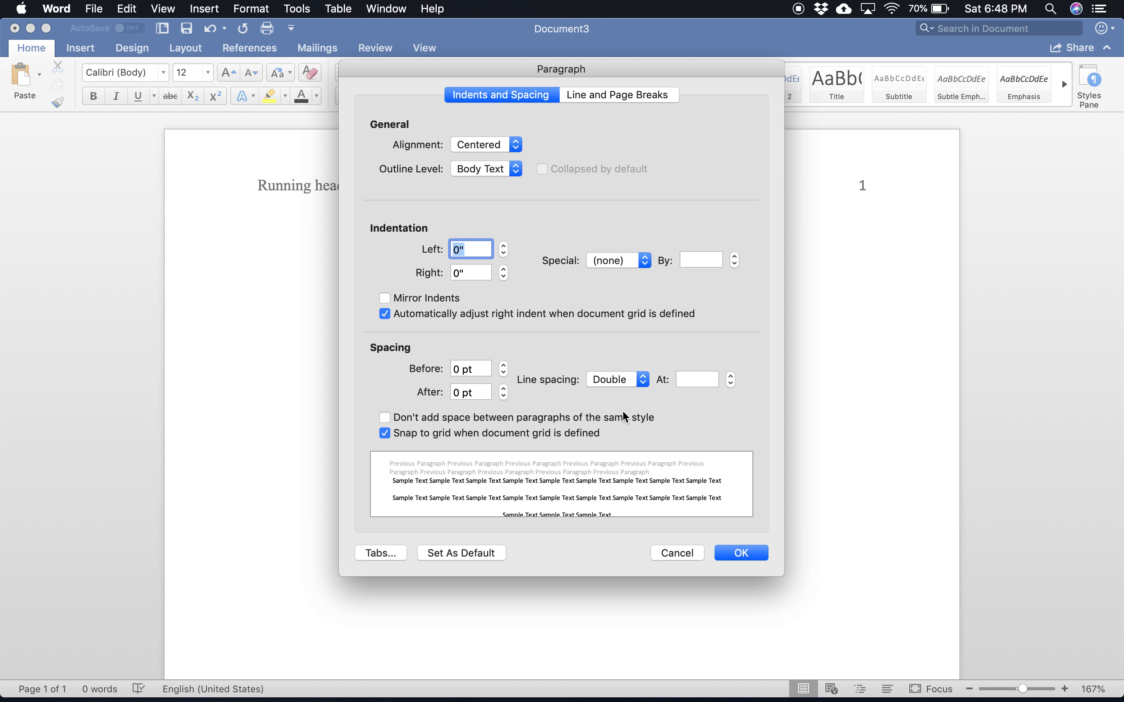
click(385, 417)
click(745, 554)
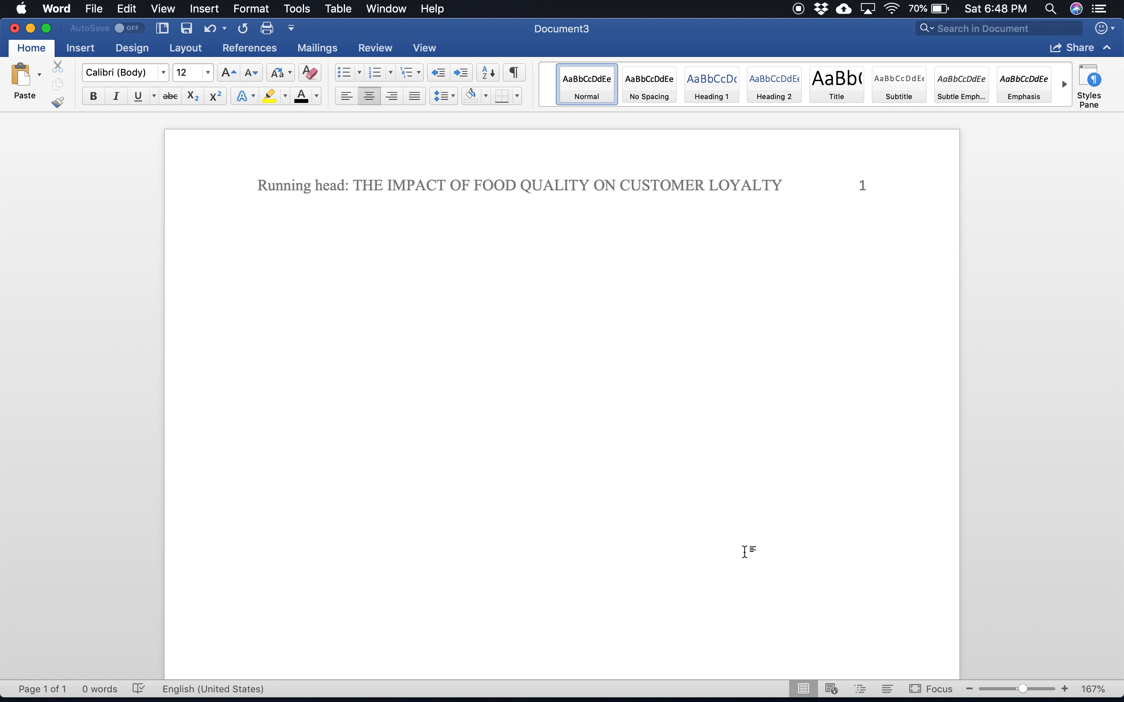
Step: Enter the title "The Impact of Food Quality on Customer Loyalty in the Fast Food Industry" and start a new line
text(The Impac)
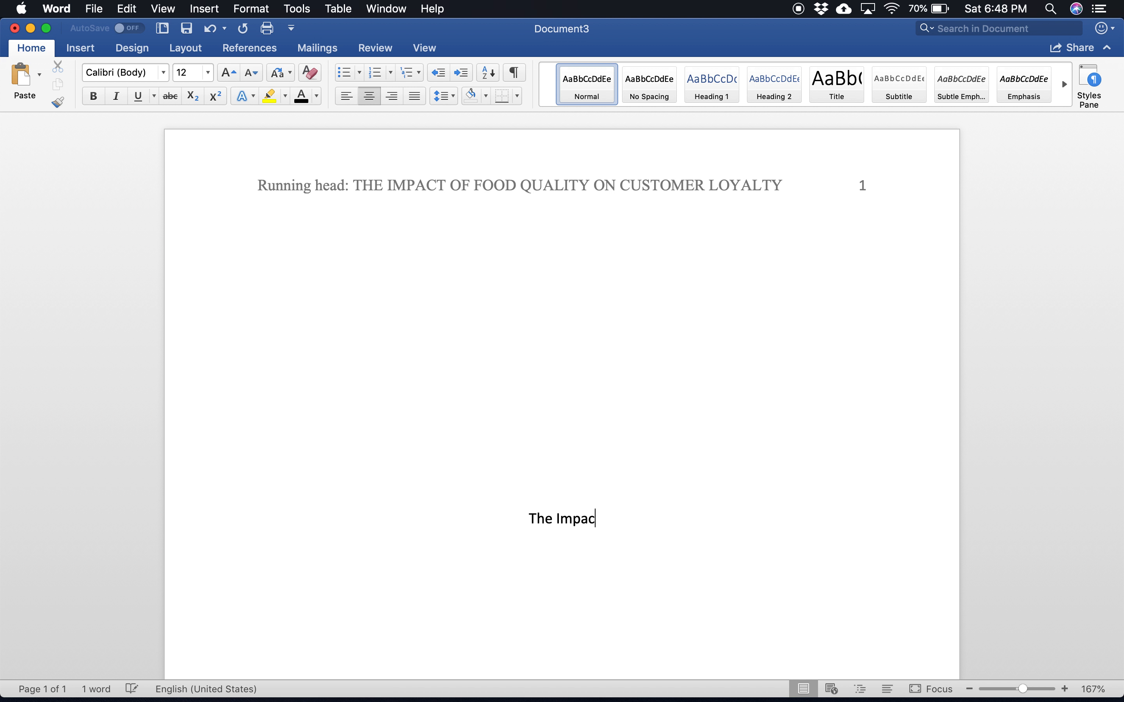
text(t of Fo)
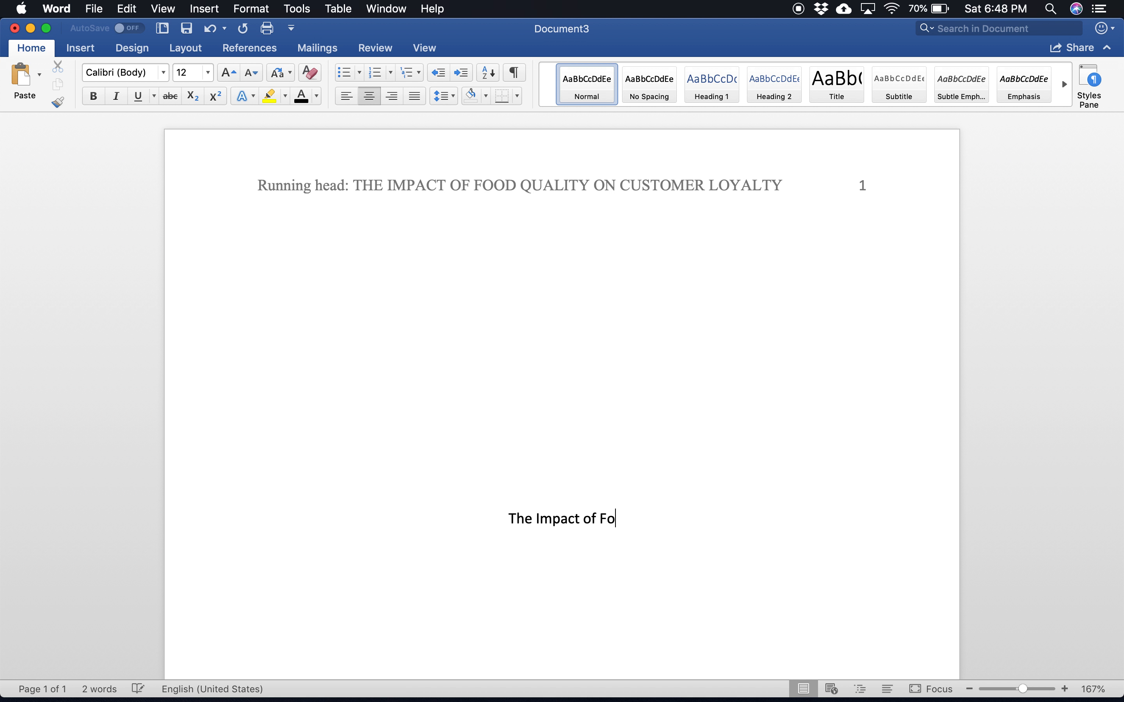
text(od Qualit)
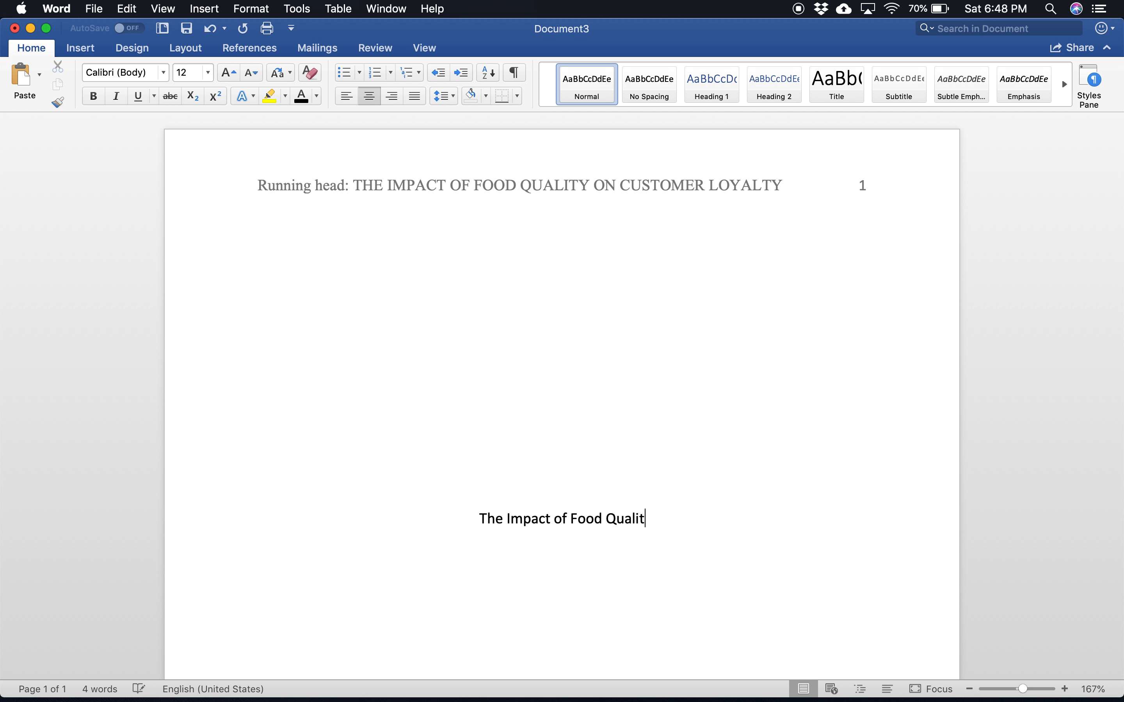
text(y on )
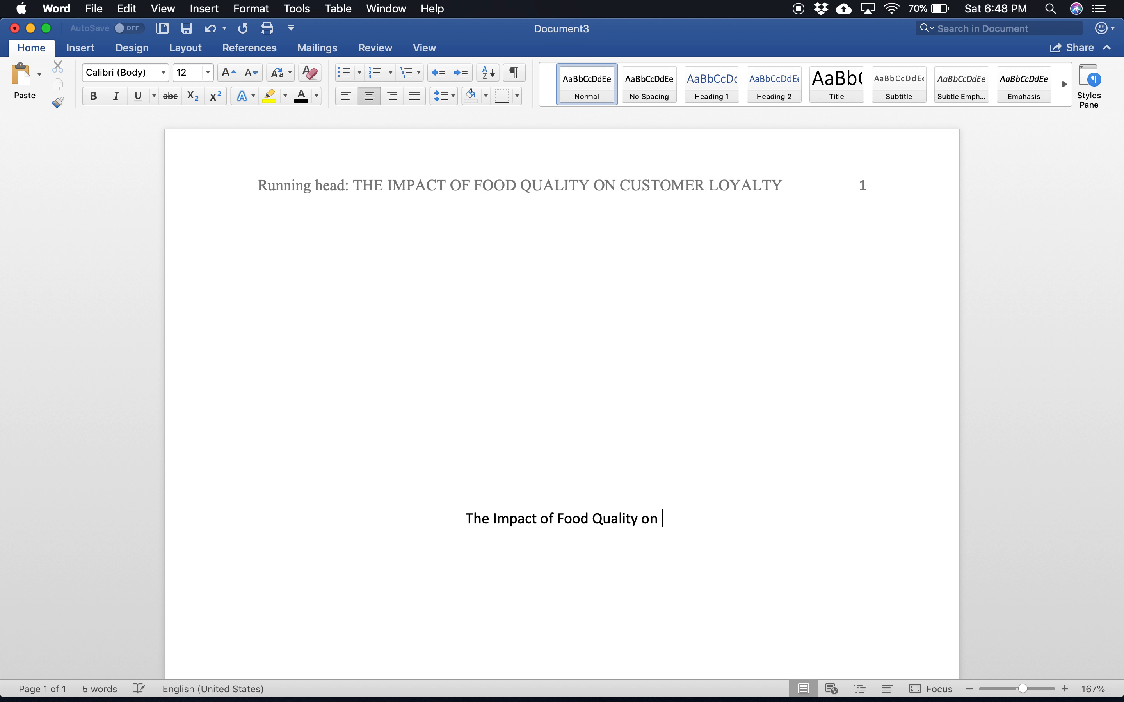
text(Custom)
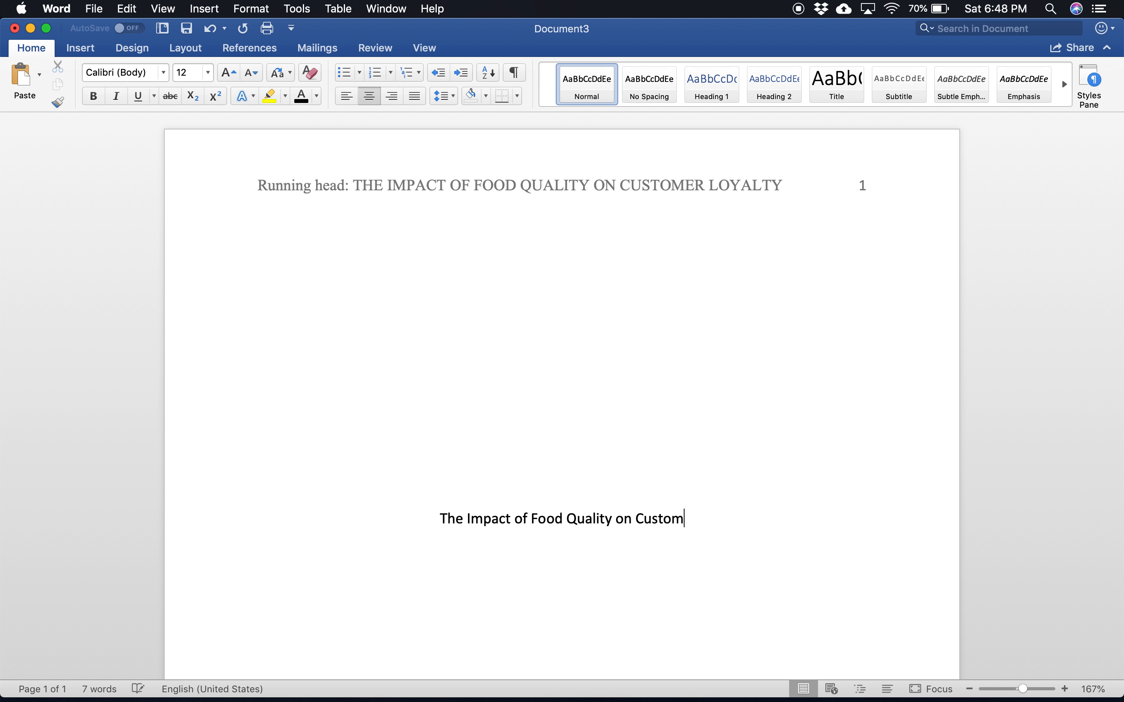
text(er Loyal)
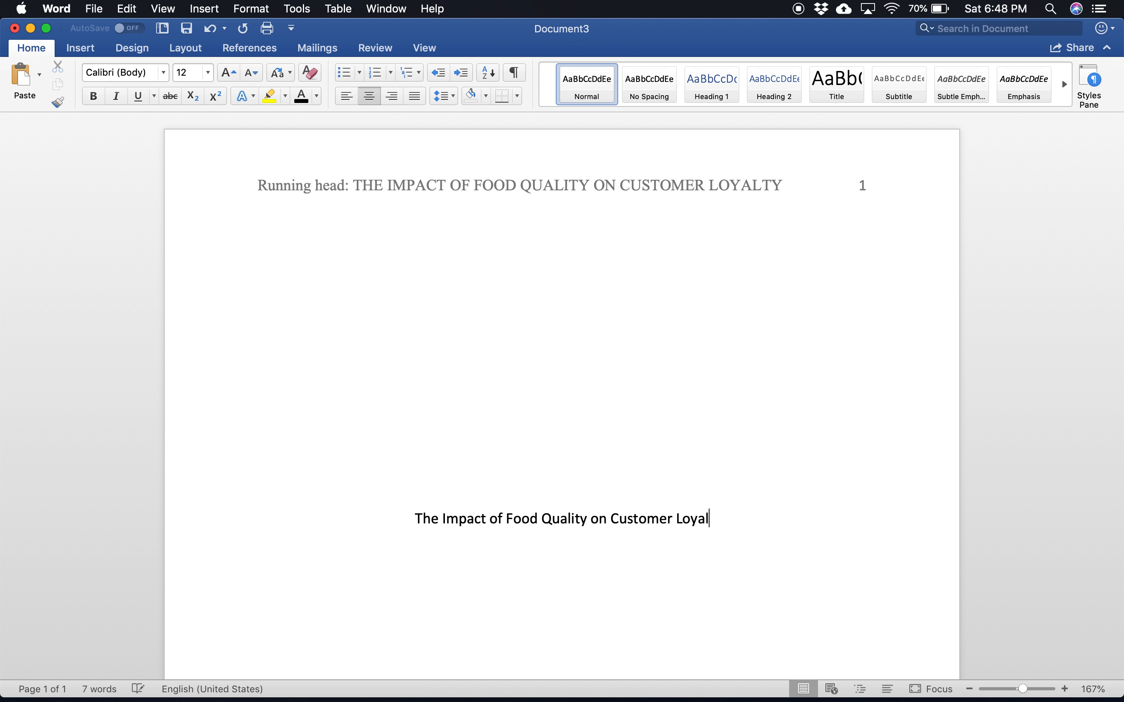
text(ty in th)
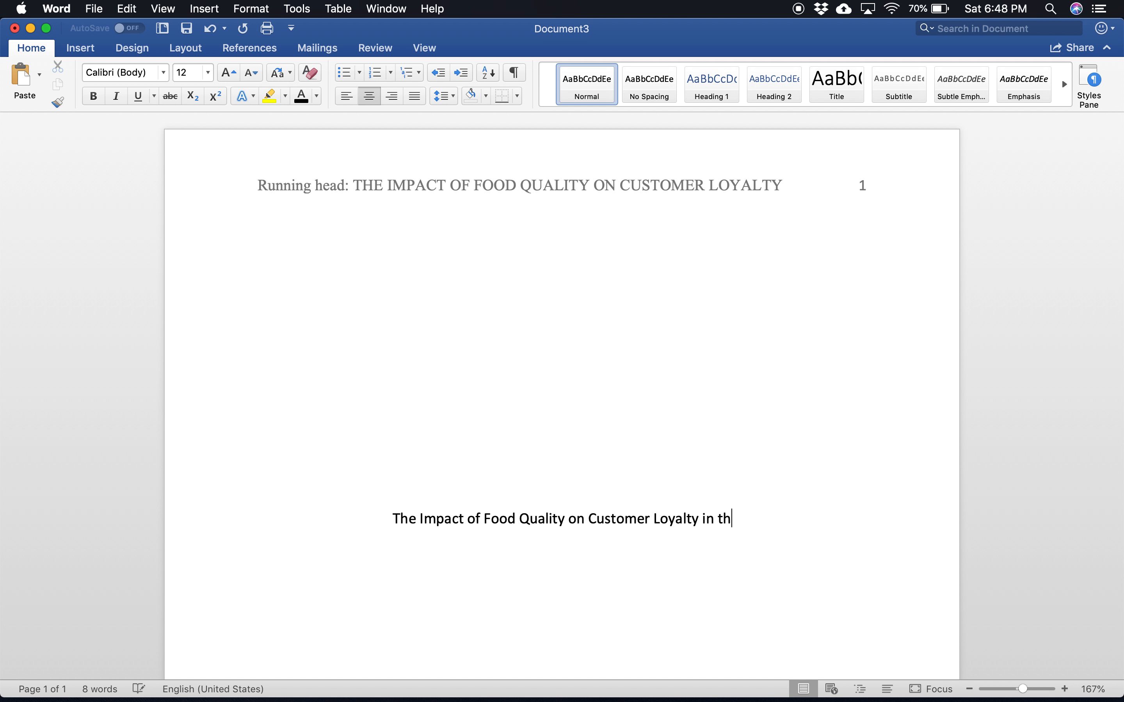
text(e Fast Food I)
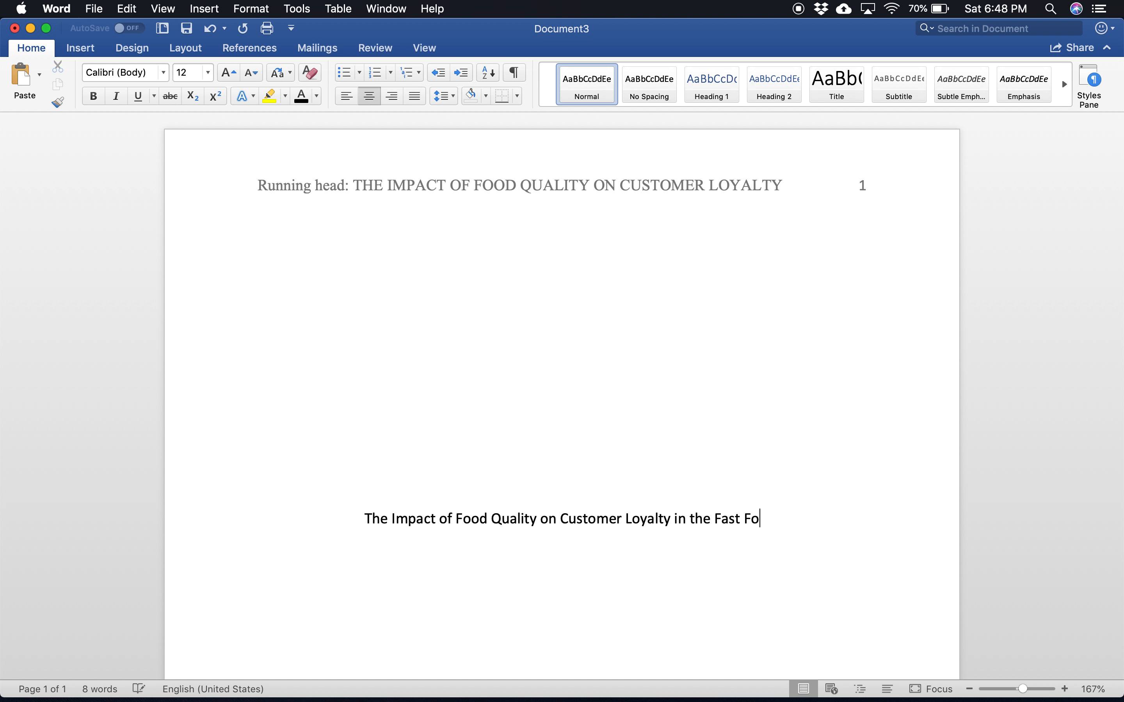
text(ust)
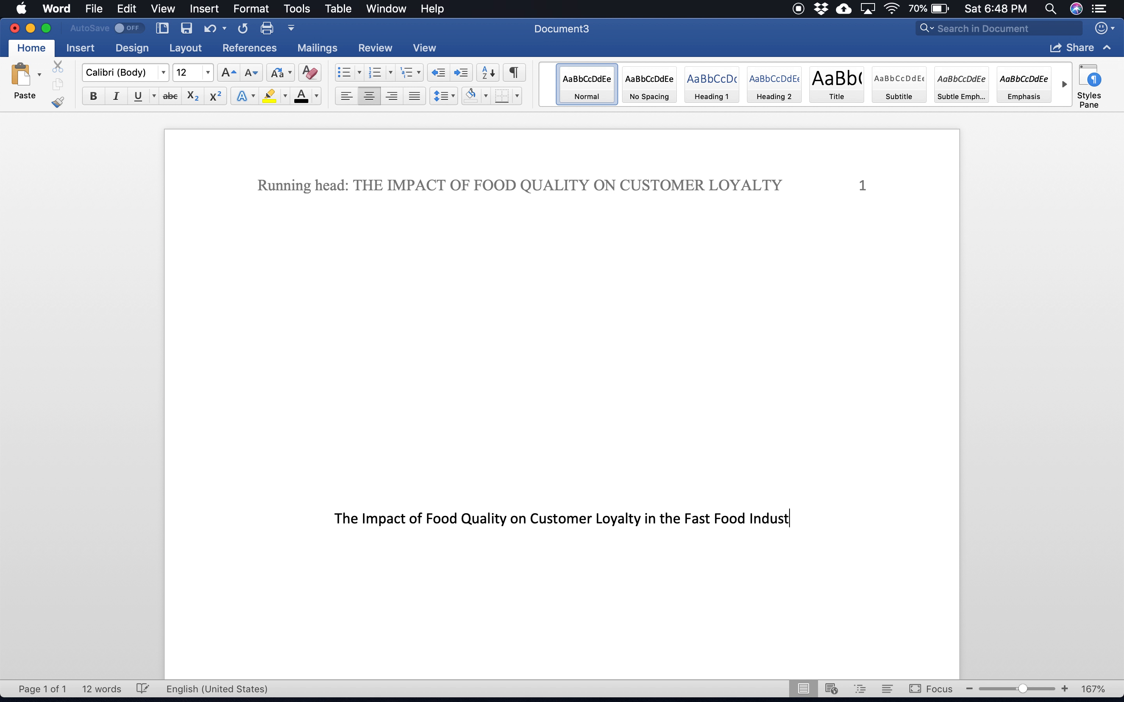
text(ry)
key(Return)
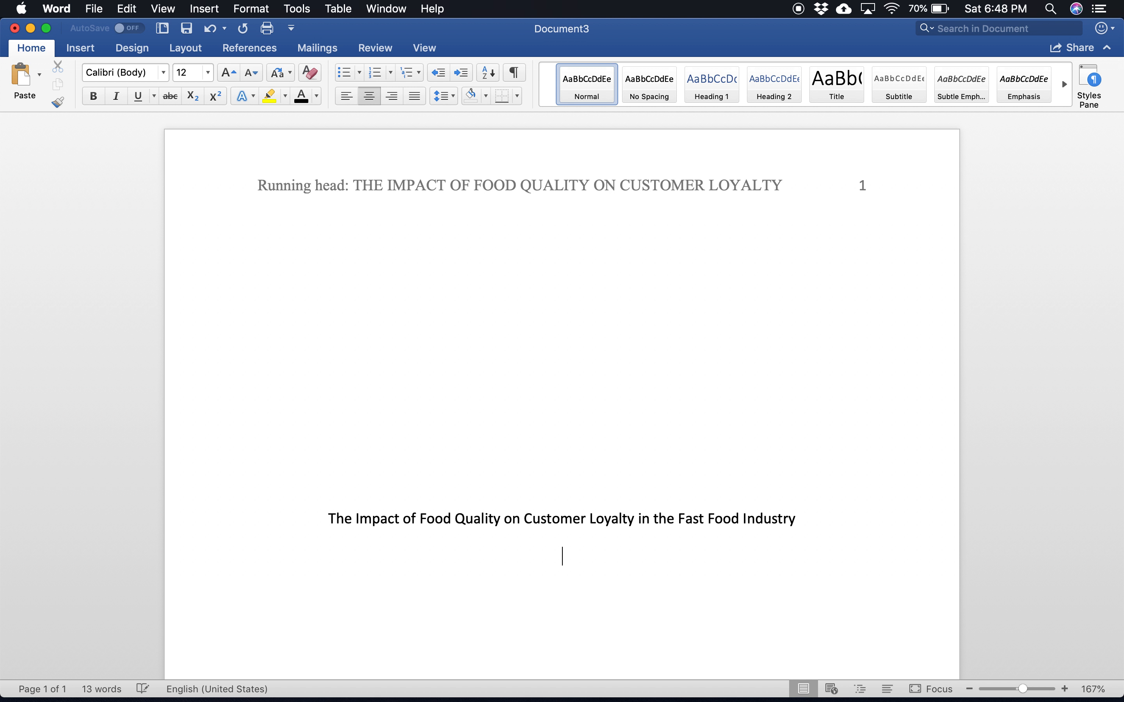
Step: Enter the author's full name below the title and "Monroe College" on the line after it
text(Jahangir Kabir)
key(Return)
text(Mo)
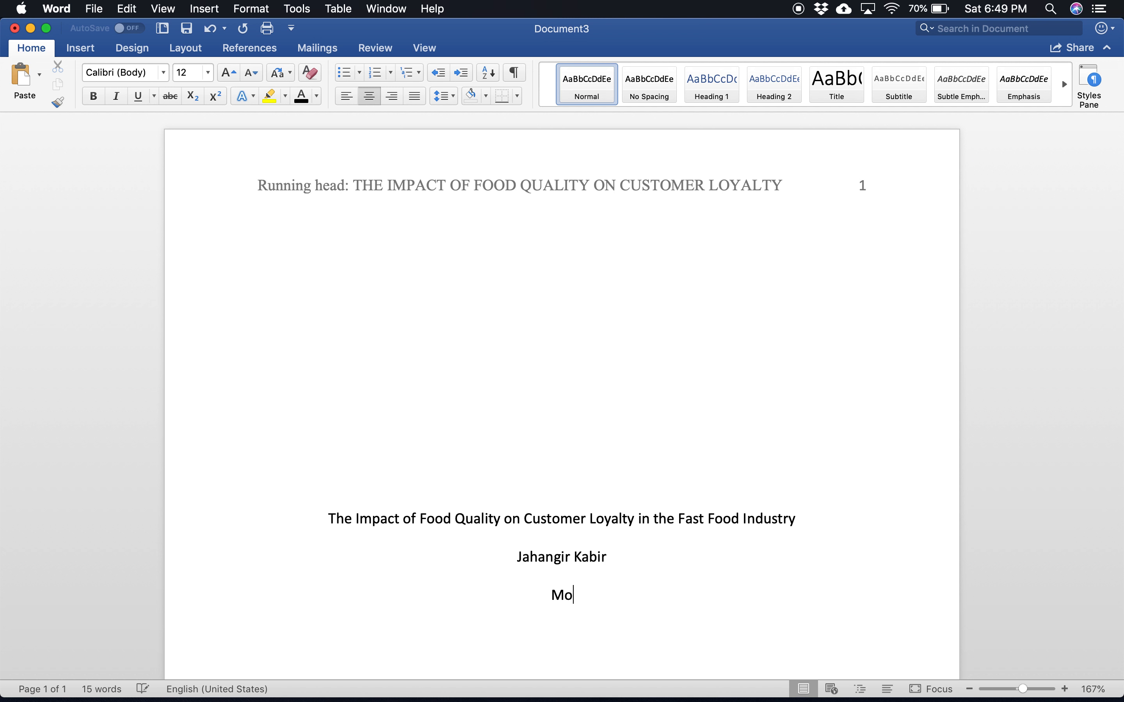
text(nroe College)
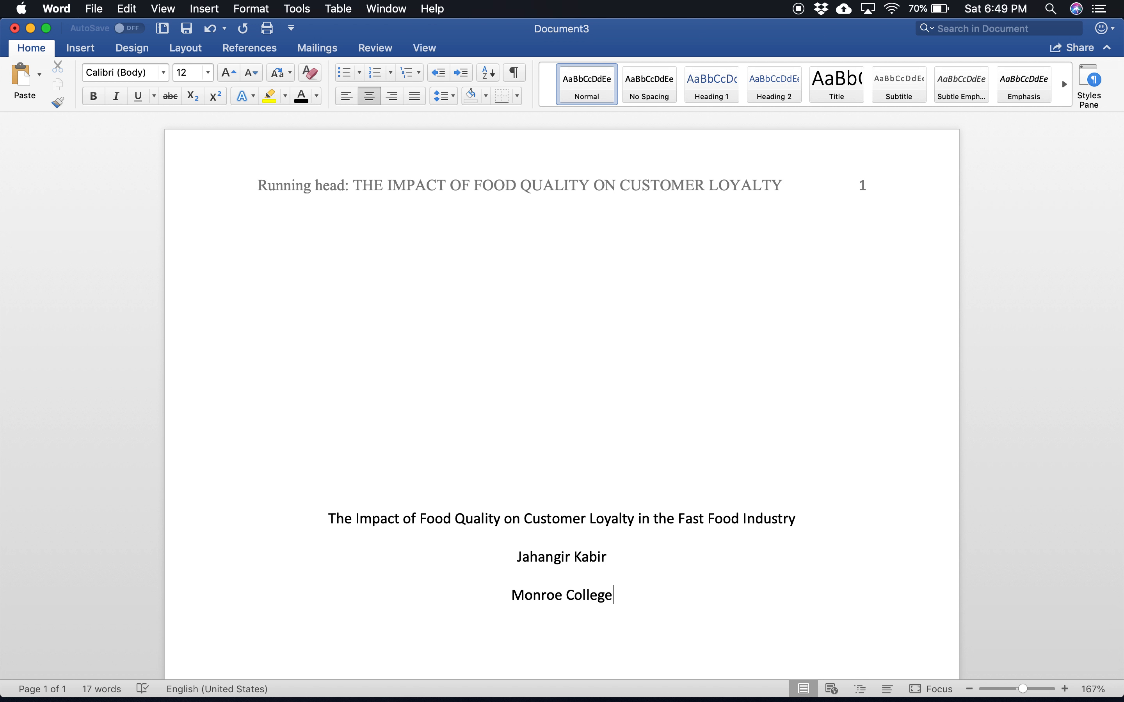
Step: Change the font of the title, author and college lines to Times New Roman
drag(617, 596, 341, 539)
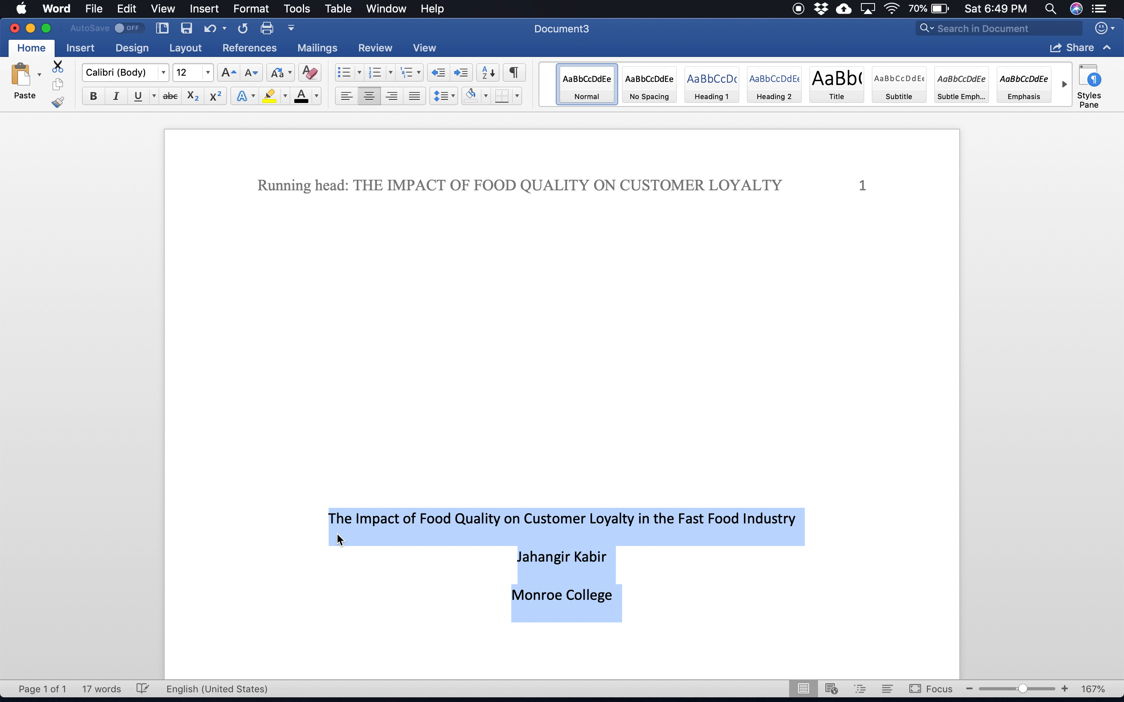
click(164, 73)
mouse_move(171, 199)
click(448, 199)
Step: Start a left-aligned line below "Monroe College" and insert a page break there
click(682, 603)
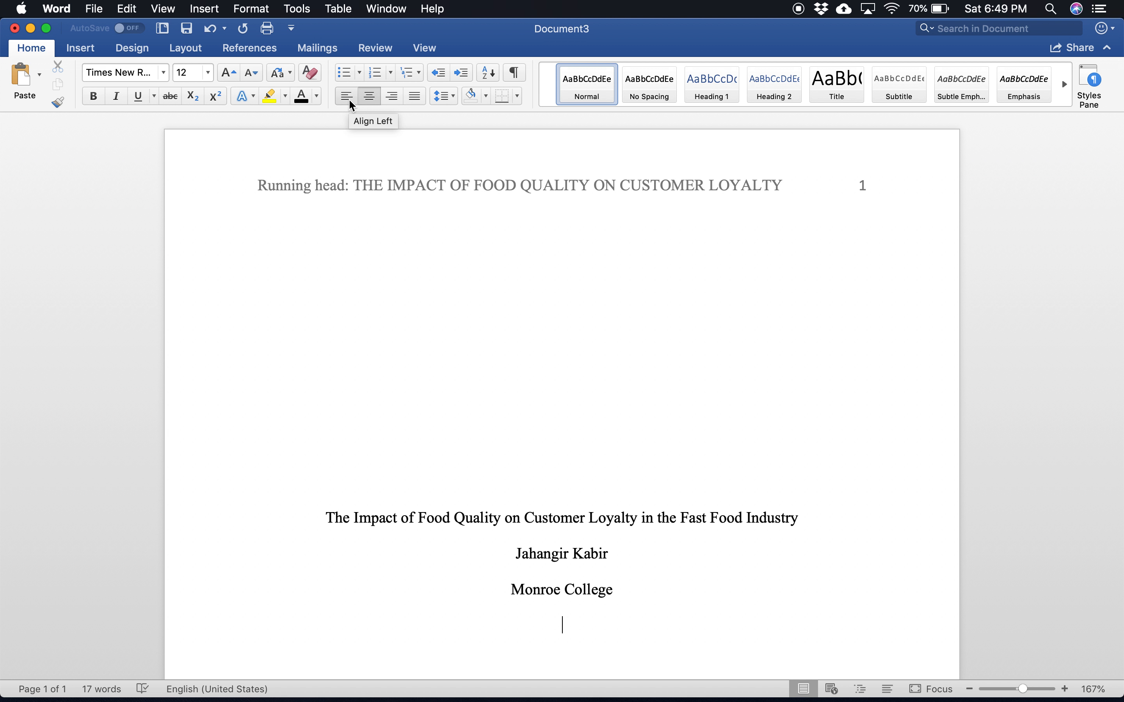
click(349, 99)
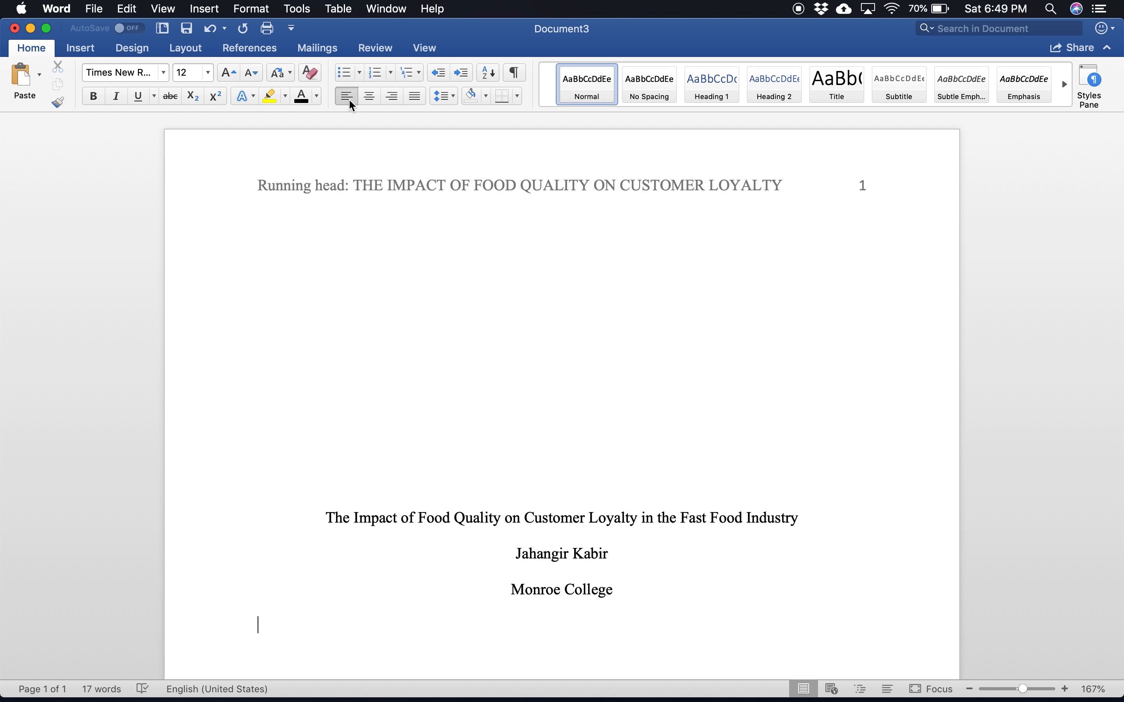
click(83, 54)
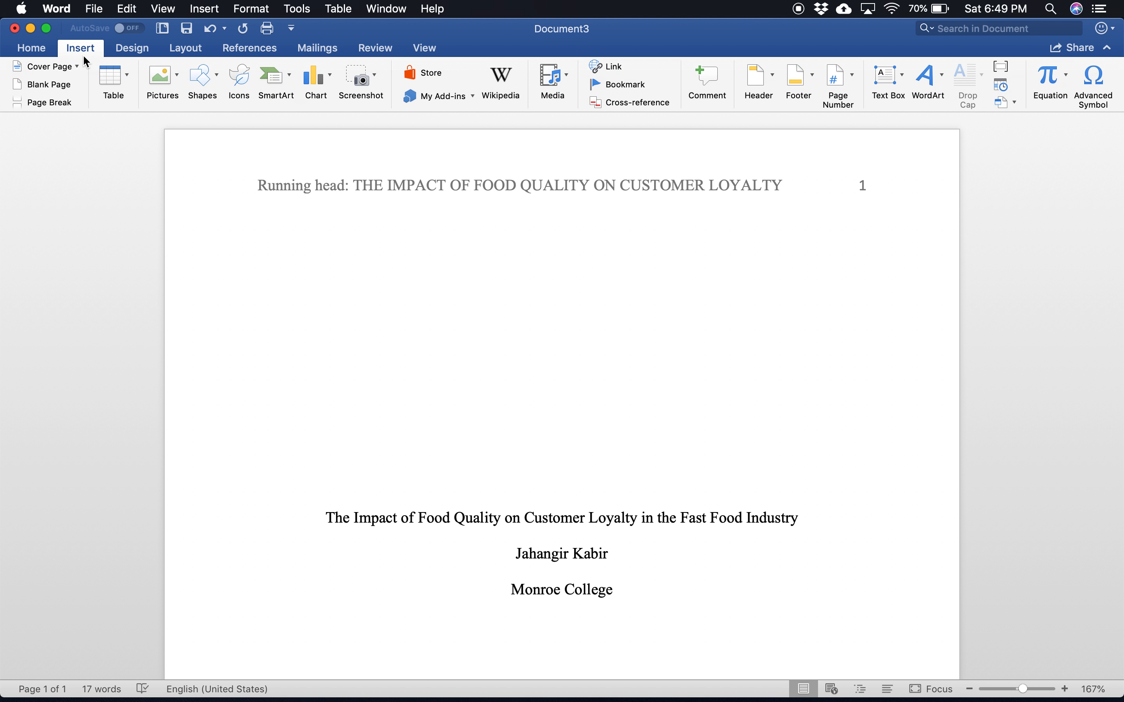
click(54, 105)
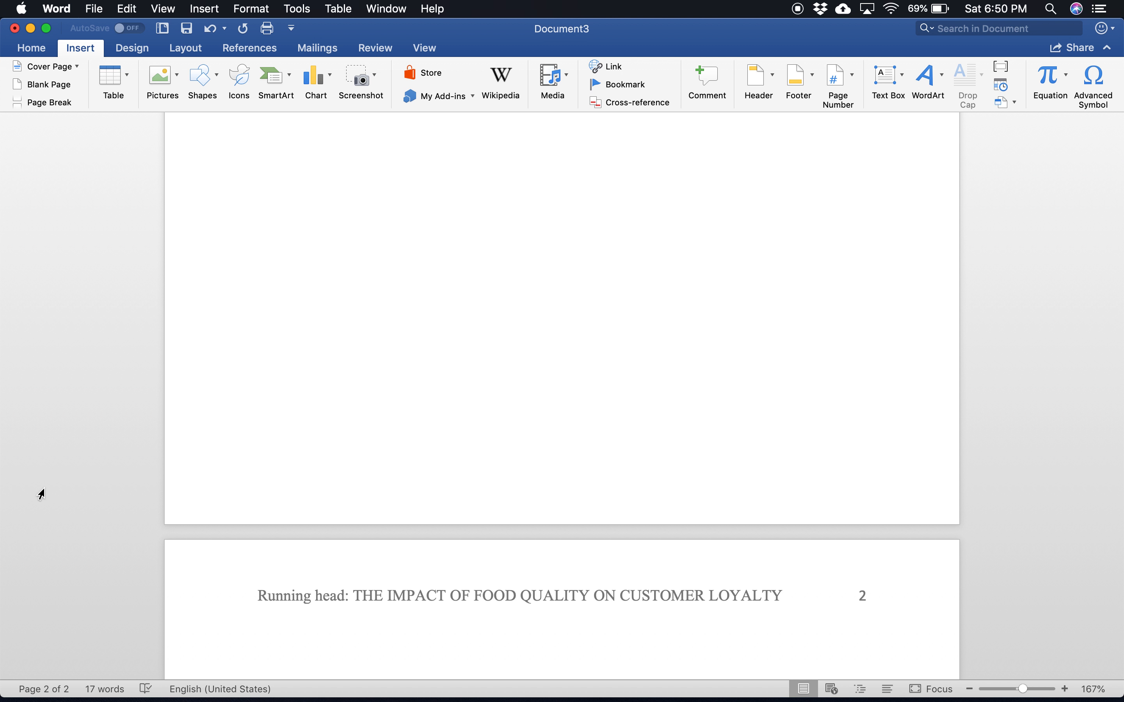
Step: Copy the running head text from the title page's header and enable a different first page header
scroll(399, 489, up, 5)
scroll(399, 489, up, 10)
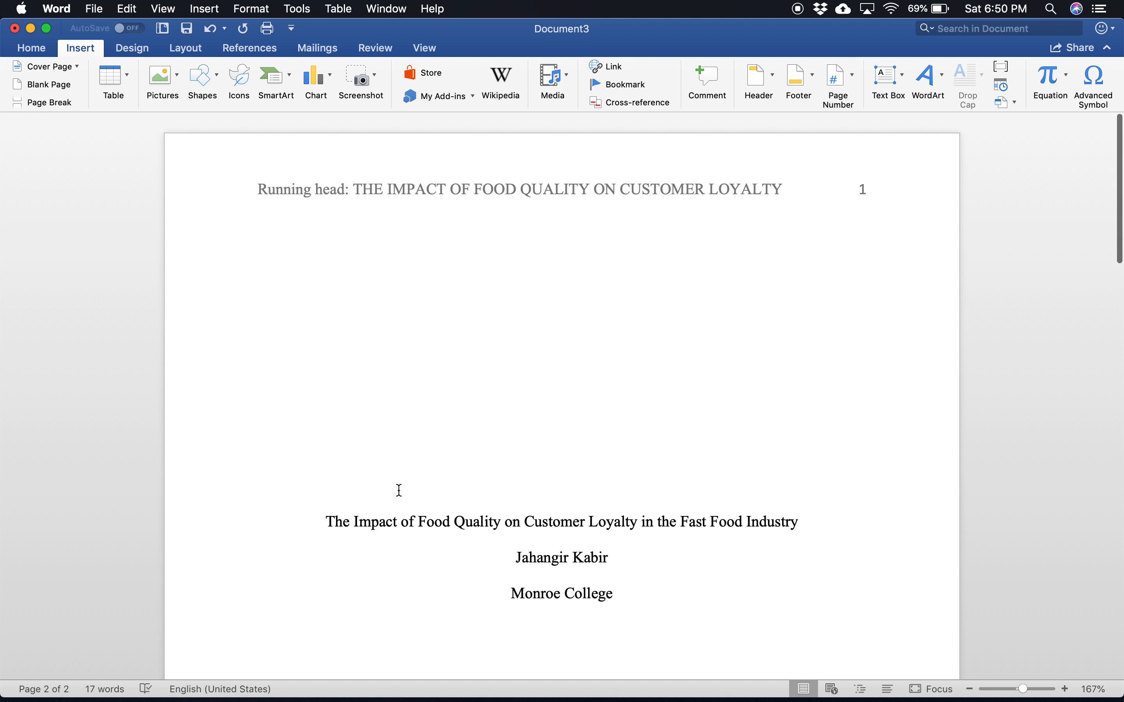
double_click(497, 188)
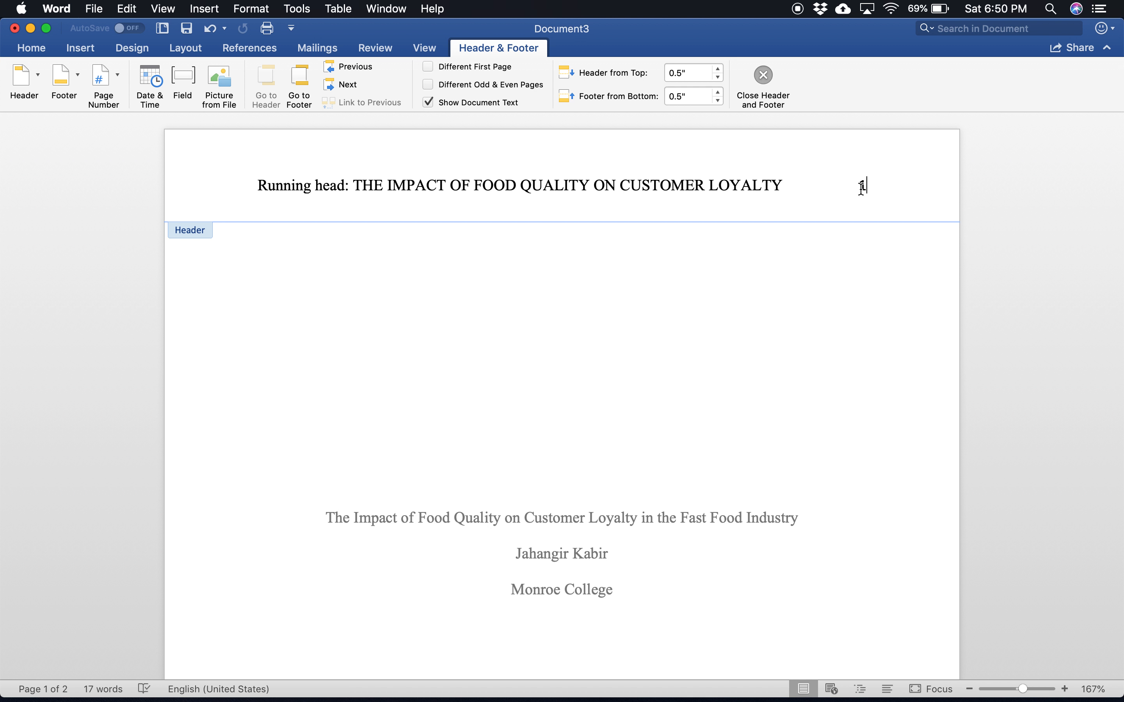
click(782, 185)
drag(671, 170, 290, 205)
key(super+c)
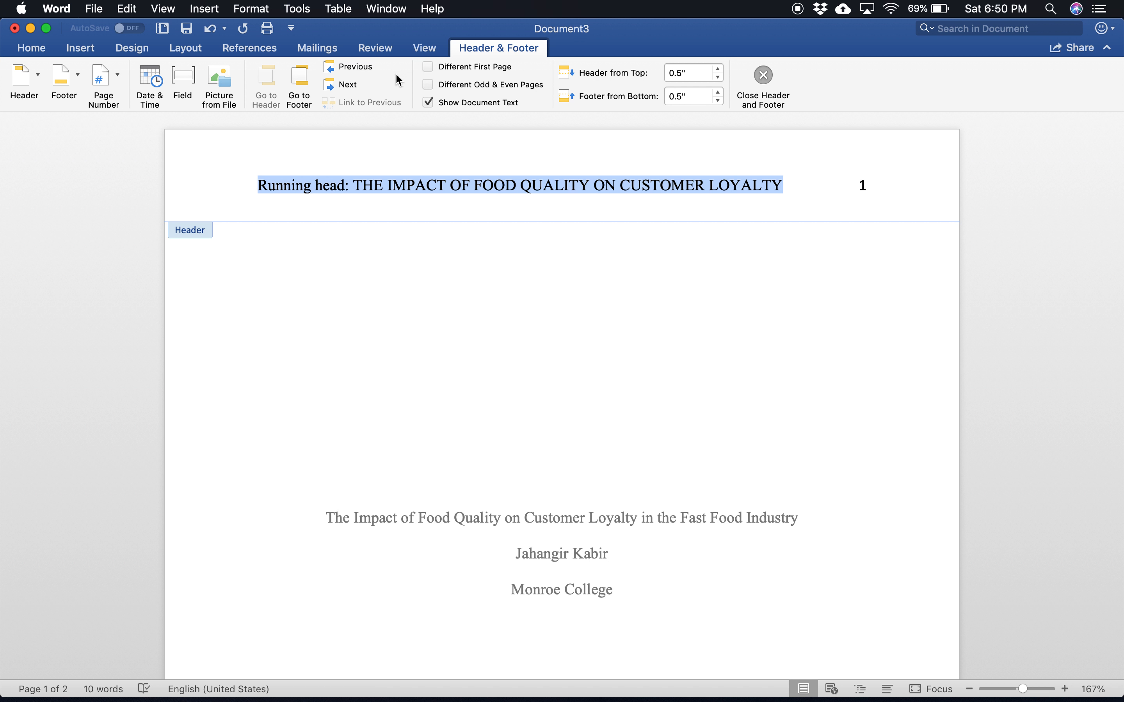
click(428, 70)
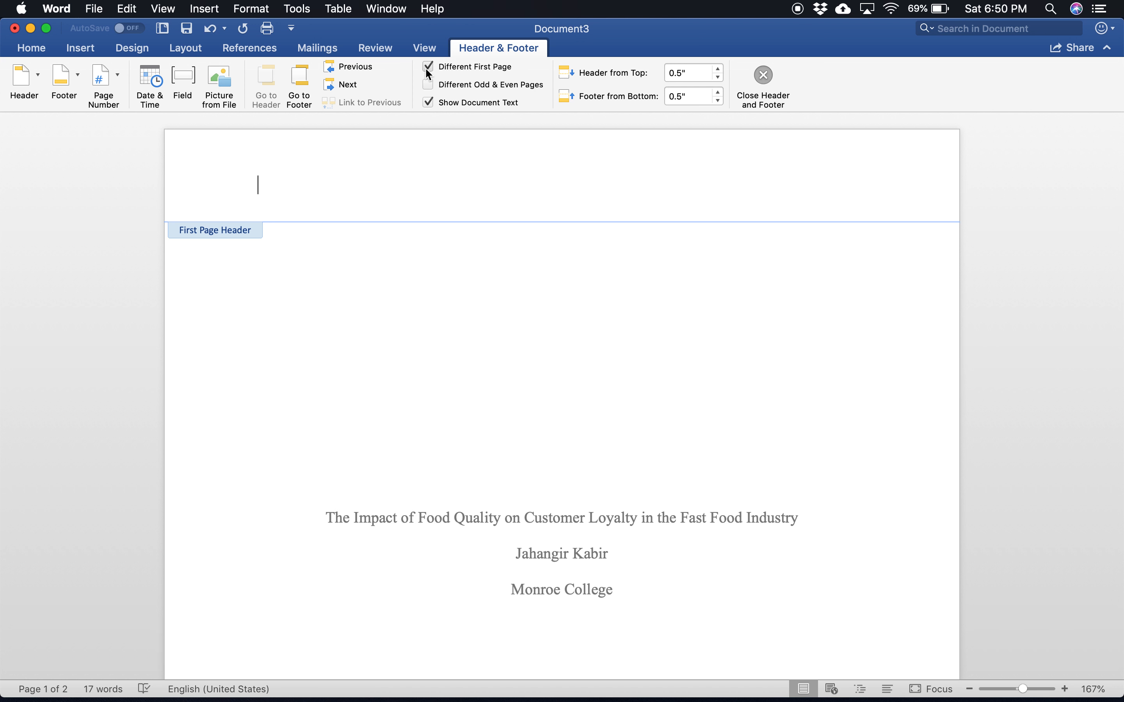
Step: Paste the running head into the first page header, add a right-aligned page number, and leave the header
key(super+v)
key(Tab)
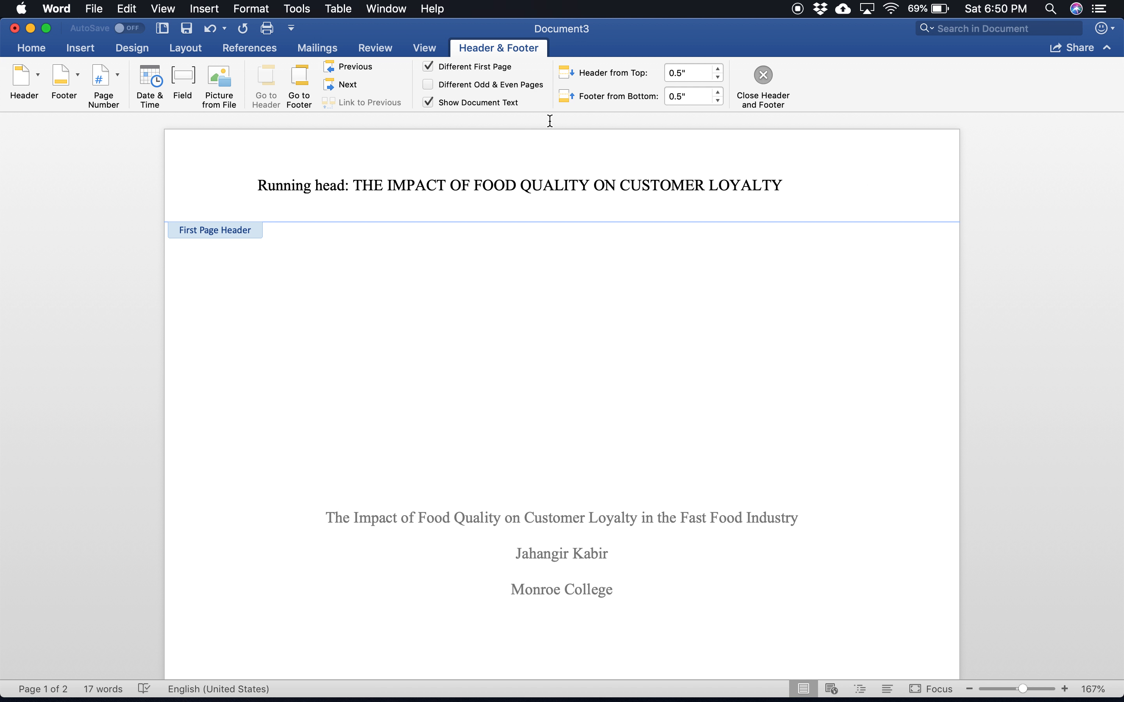
click(103, 95)
click(142, 105)
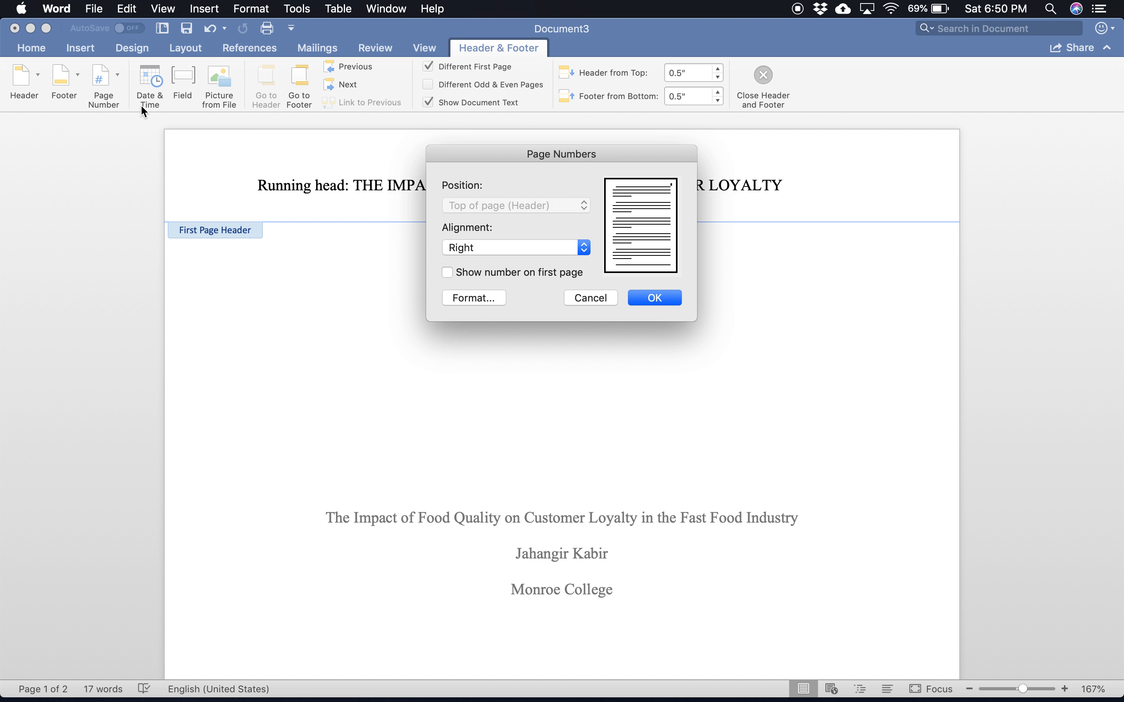
click(651, 297)
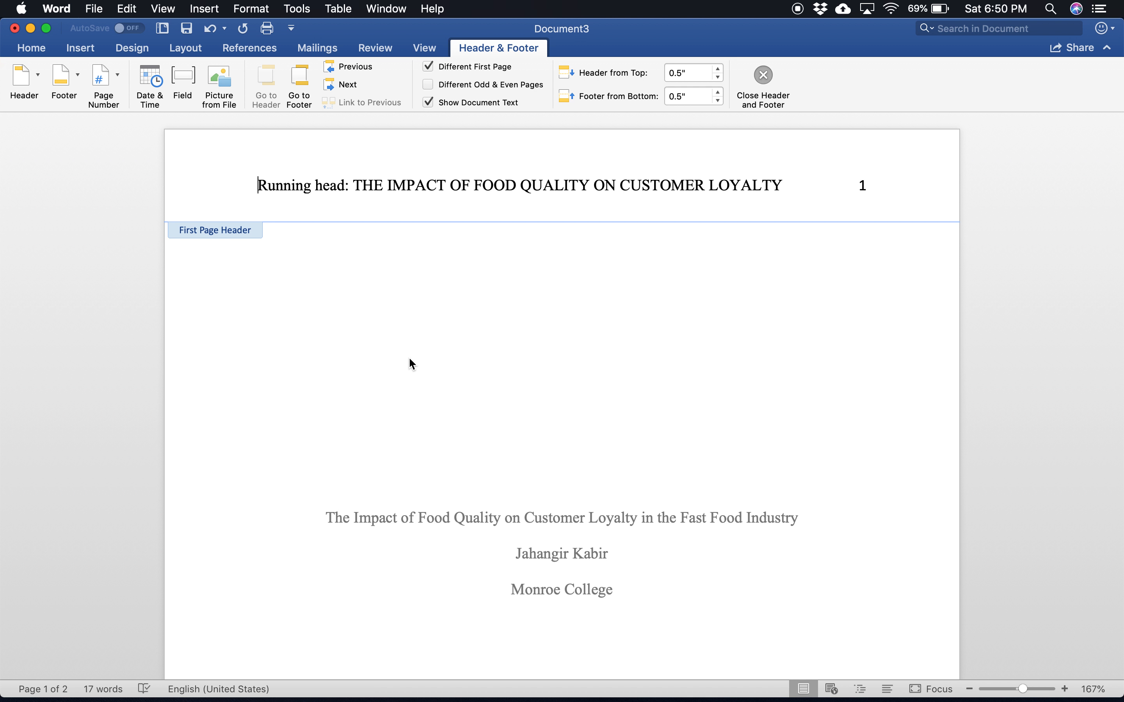
double_click(442, 346)
Step: Copy the full paper title from the title page body
scroll(441, 346, down, 15)
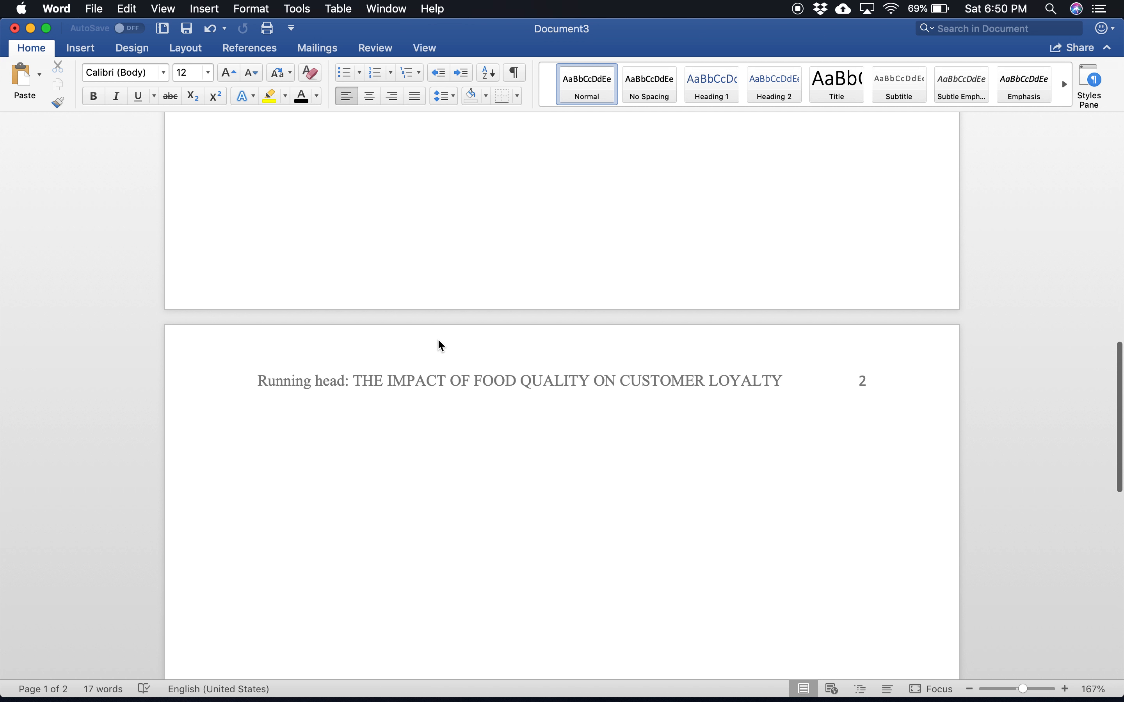
double_click(441, 382)
scroll(550, 252, up, 15)
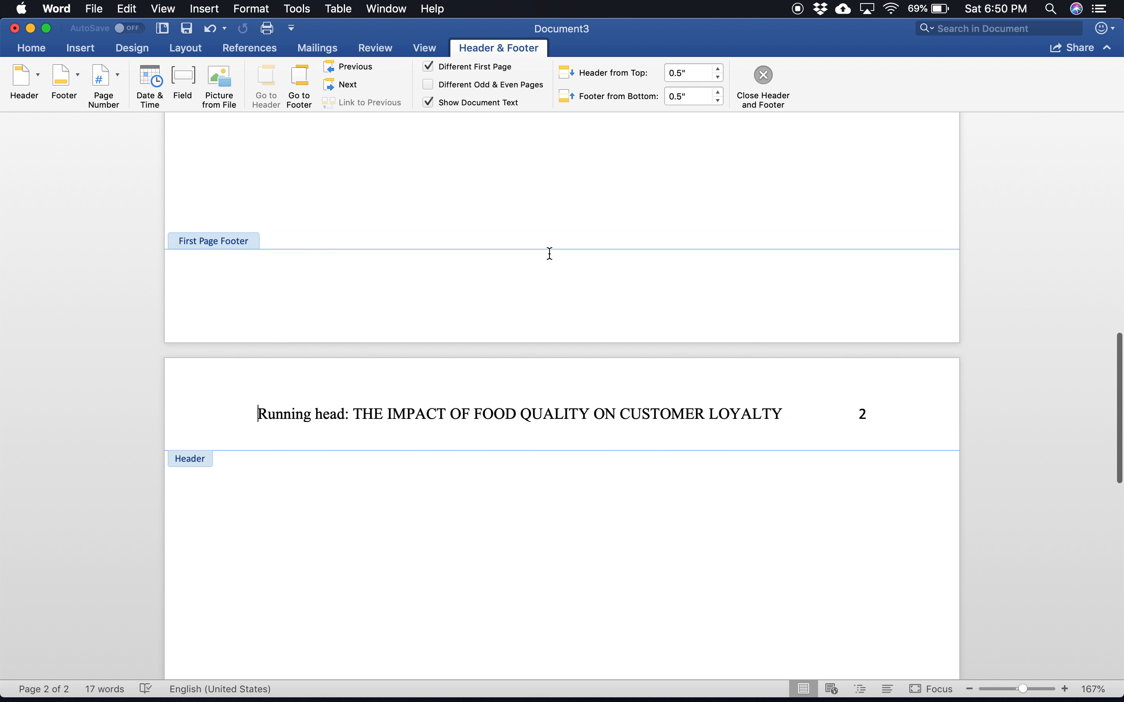
scroll(549, 252, down, 5)
scroll(549, 252, down, 10)
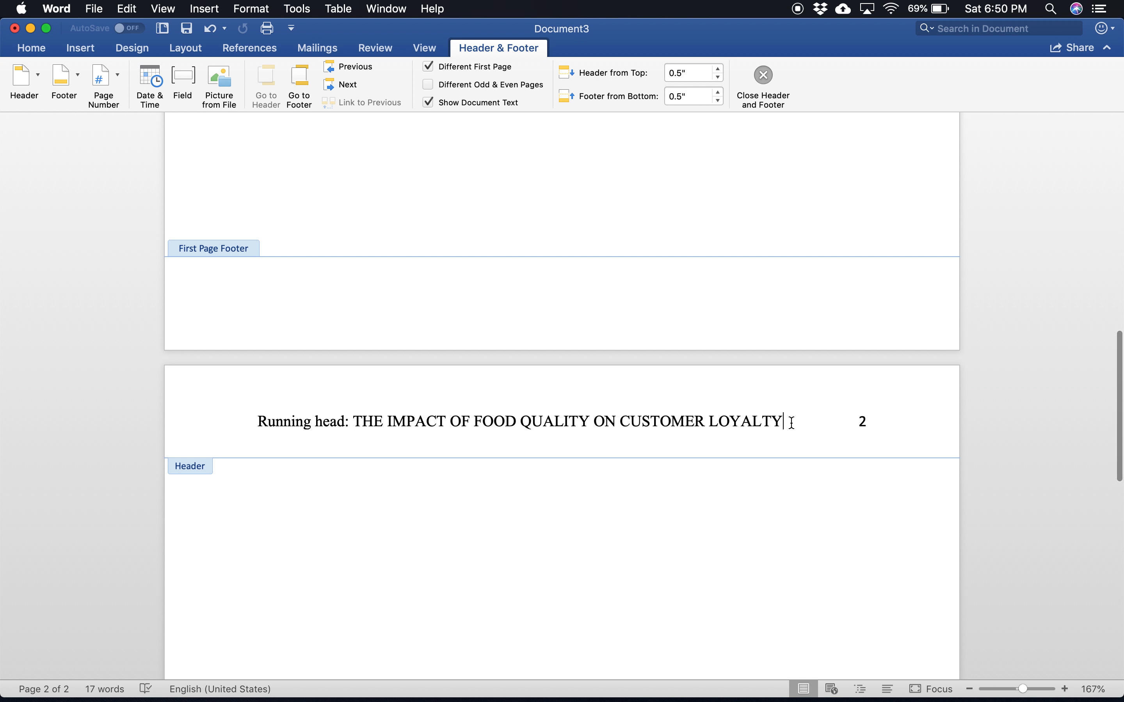
scroll(792, 422, up, 10)
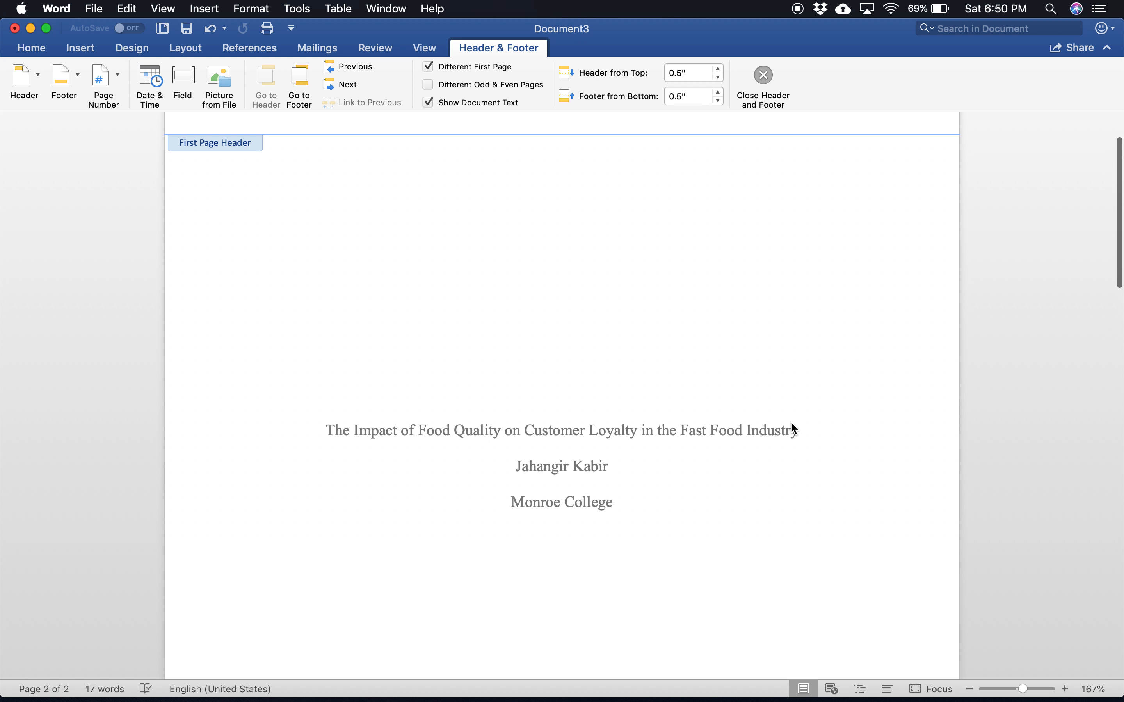
double_click(722, 439)
drag(805, 432, 304, 459)
key(super+c)
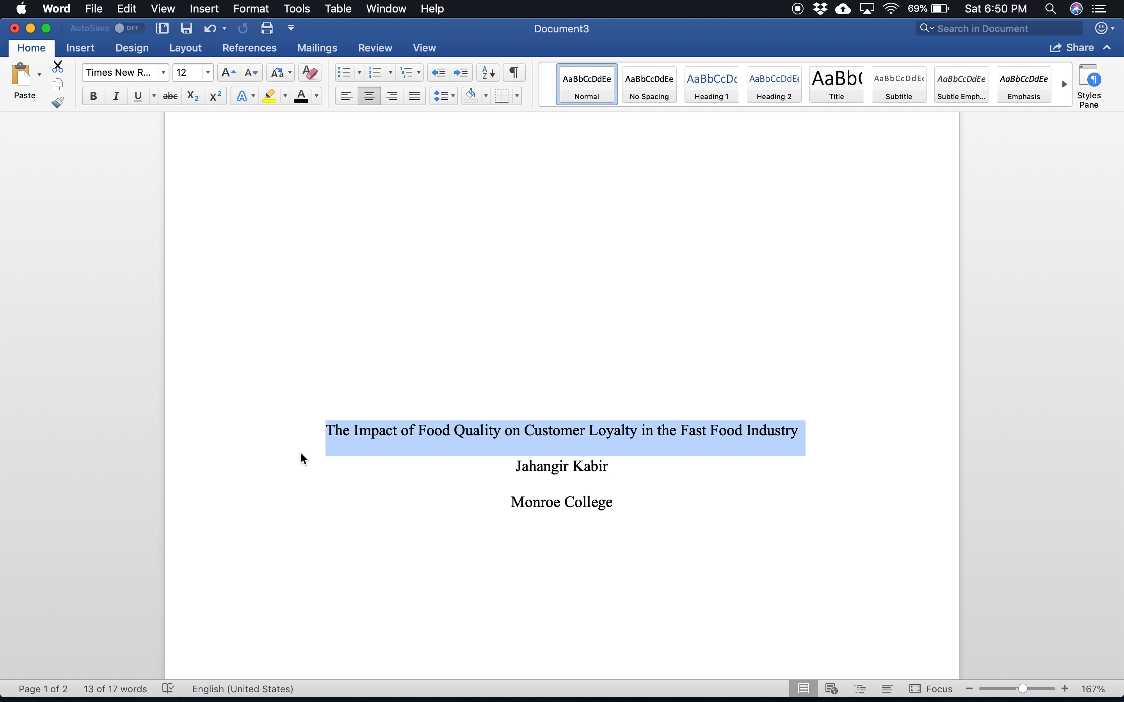
Step: Replace the running head text in the page 2 header with the copied title, removing the extra line after it
scroll(574, 502, down, 3)
scroll(574, 502, down, 1)
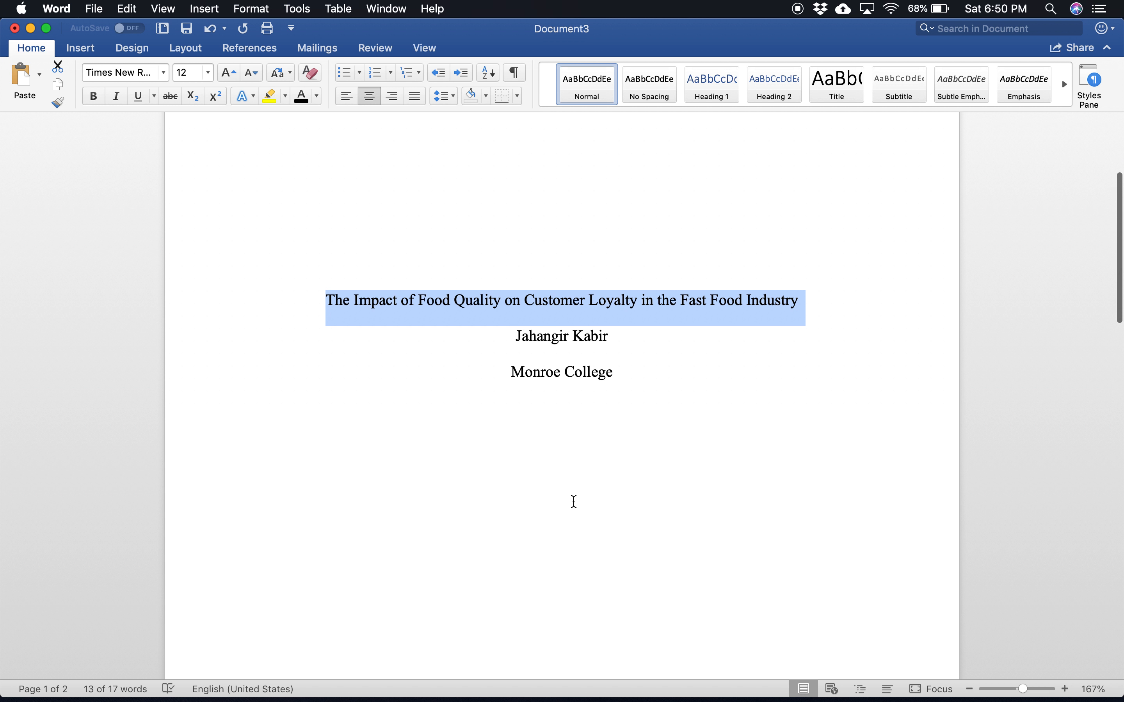
scroll(574, 502, down, 15)
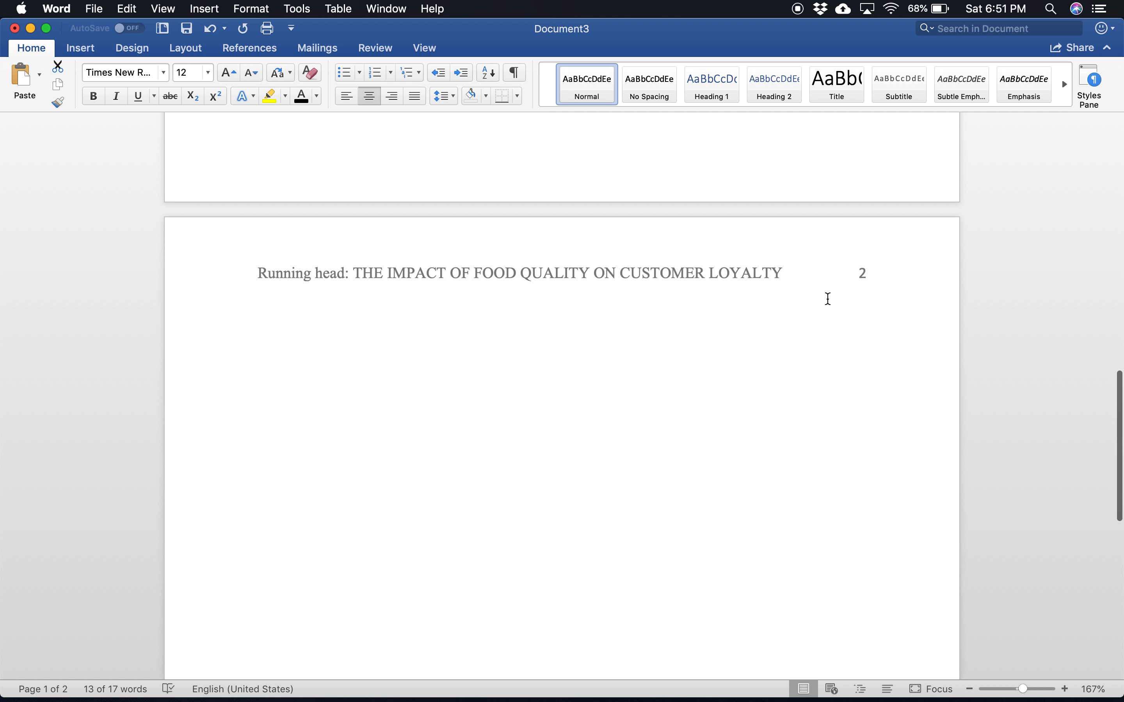
double_click(773, 270)
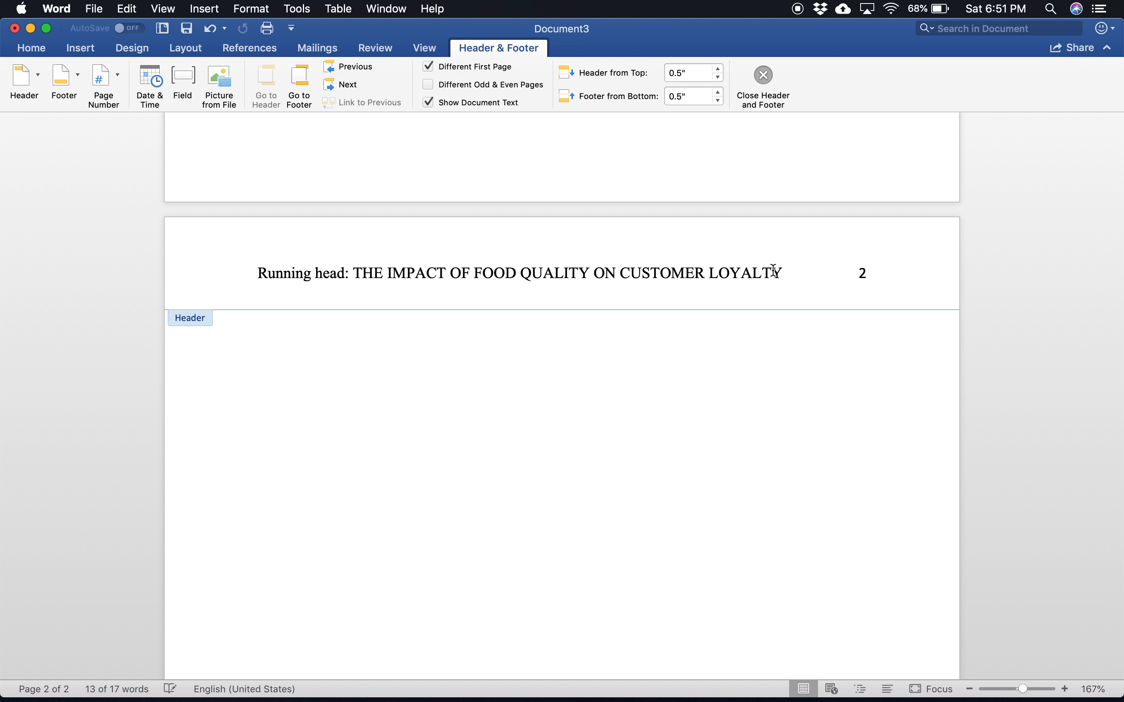
drag(790, 270, 304, 258)
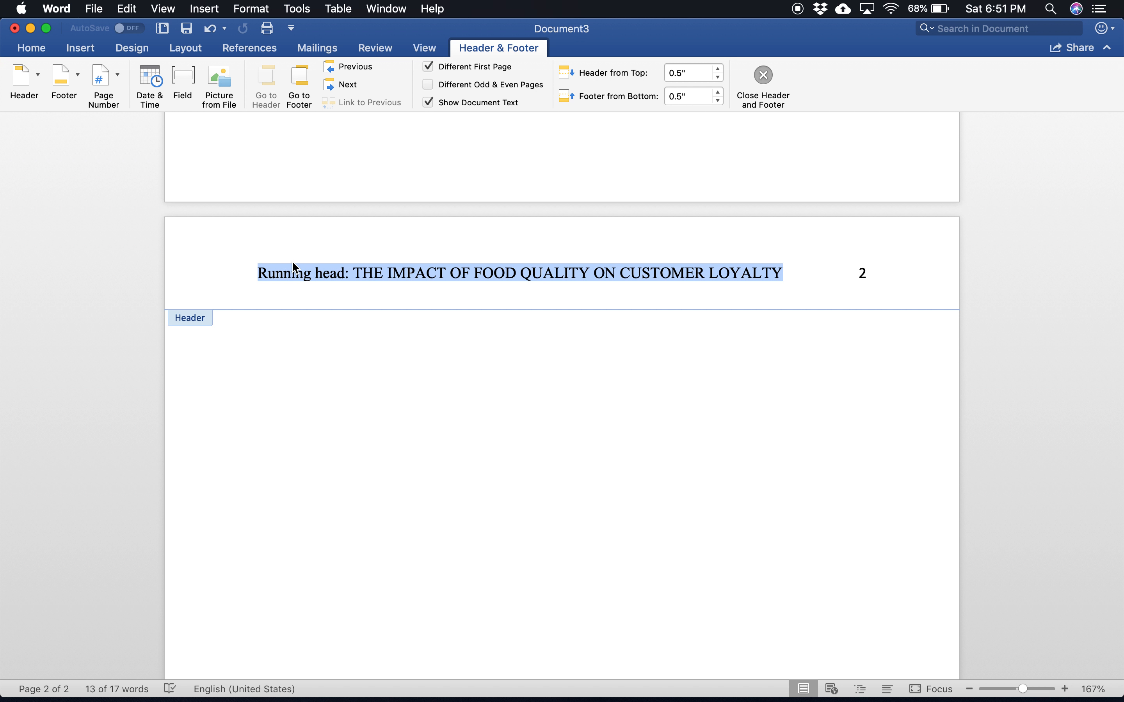
key(BackSpace)
key(super+v)
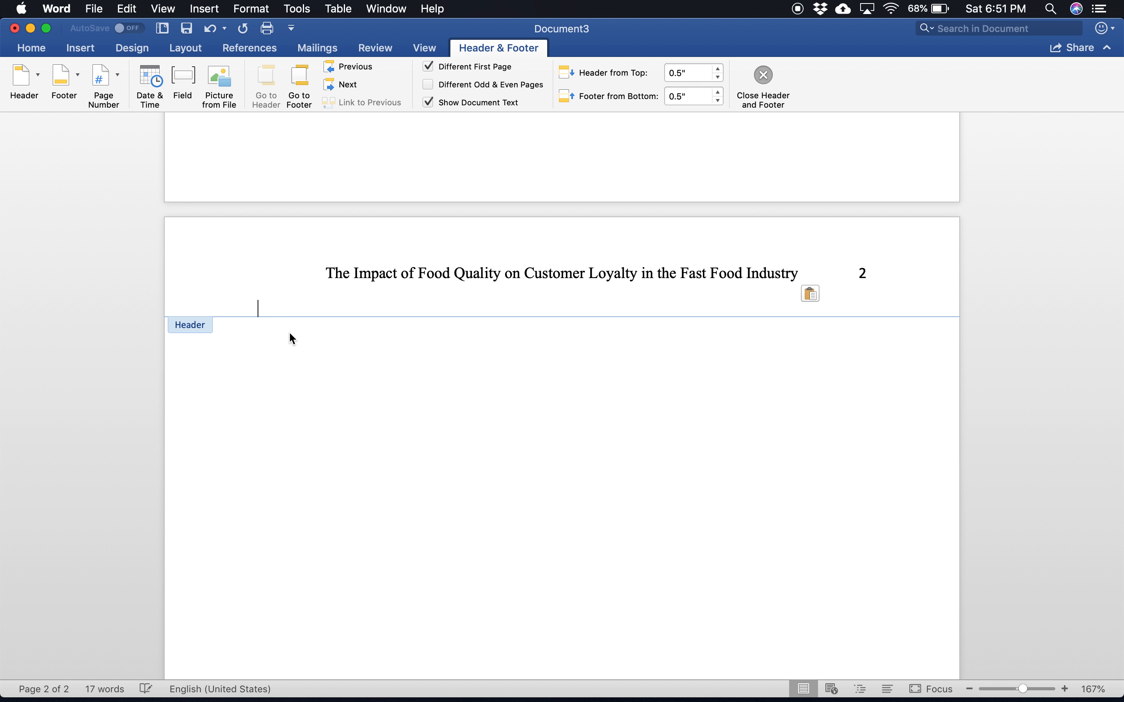
key(BackSpace)
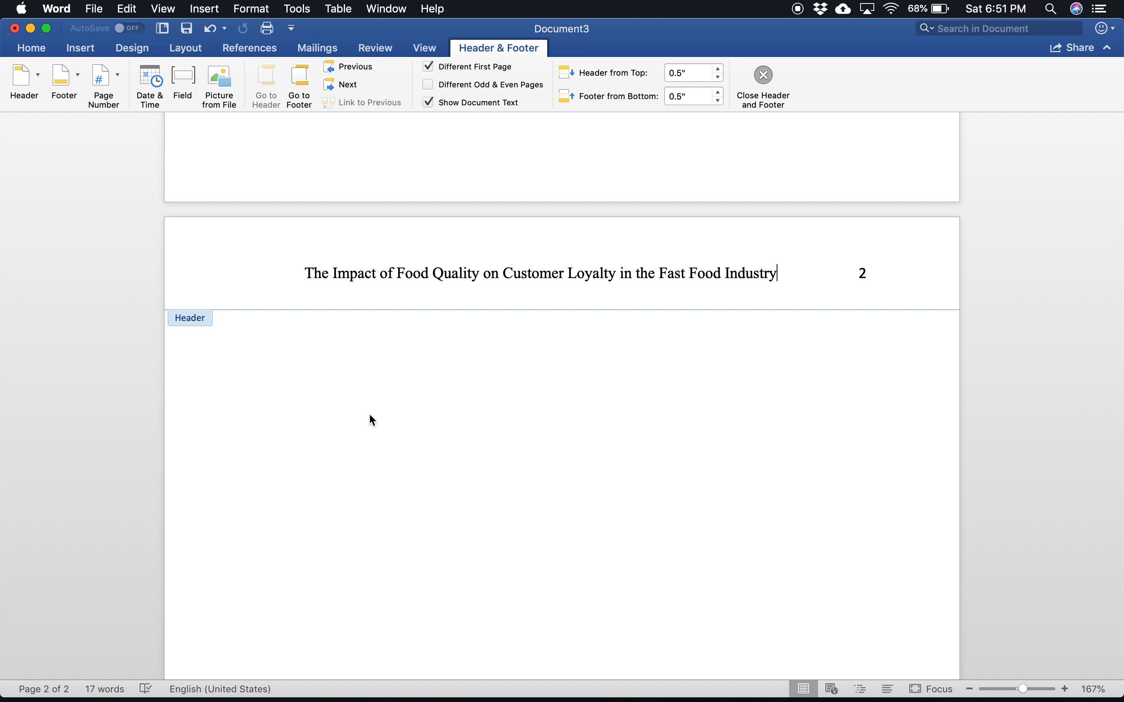
double_click(370, 416)
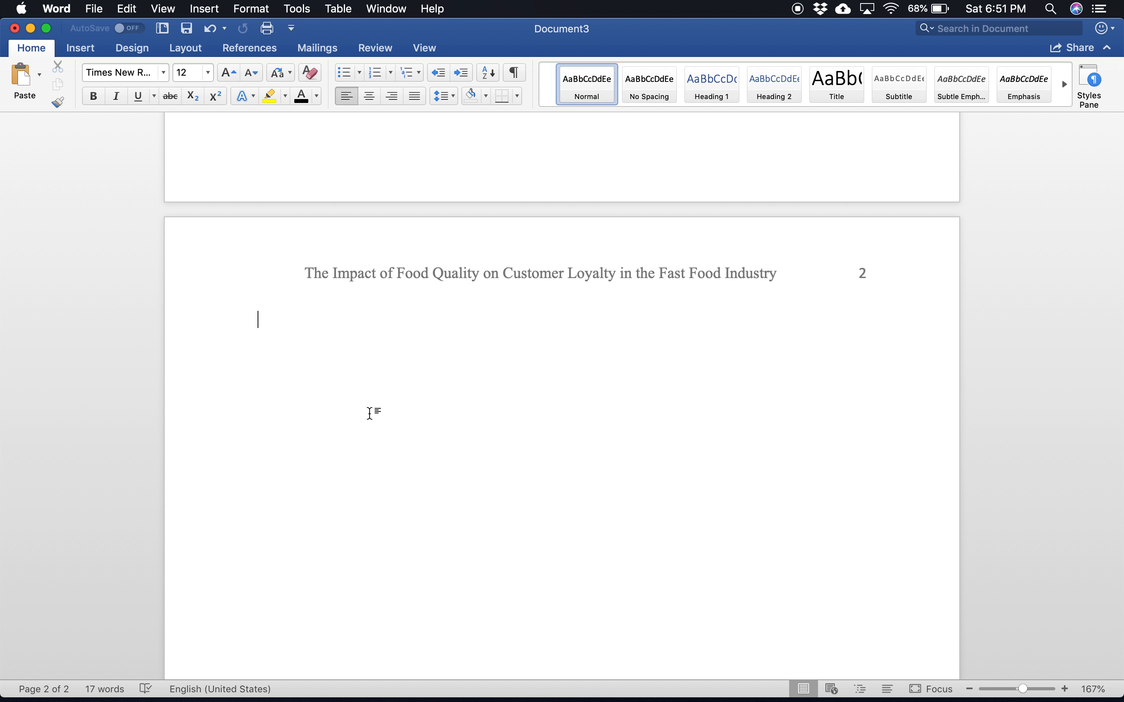
Step: Enter the heading "Introduction" on page 2, start a new line below it, and correct the heading's spelling
text(Introduyction)
key(Return)
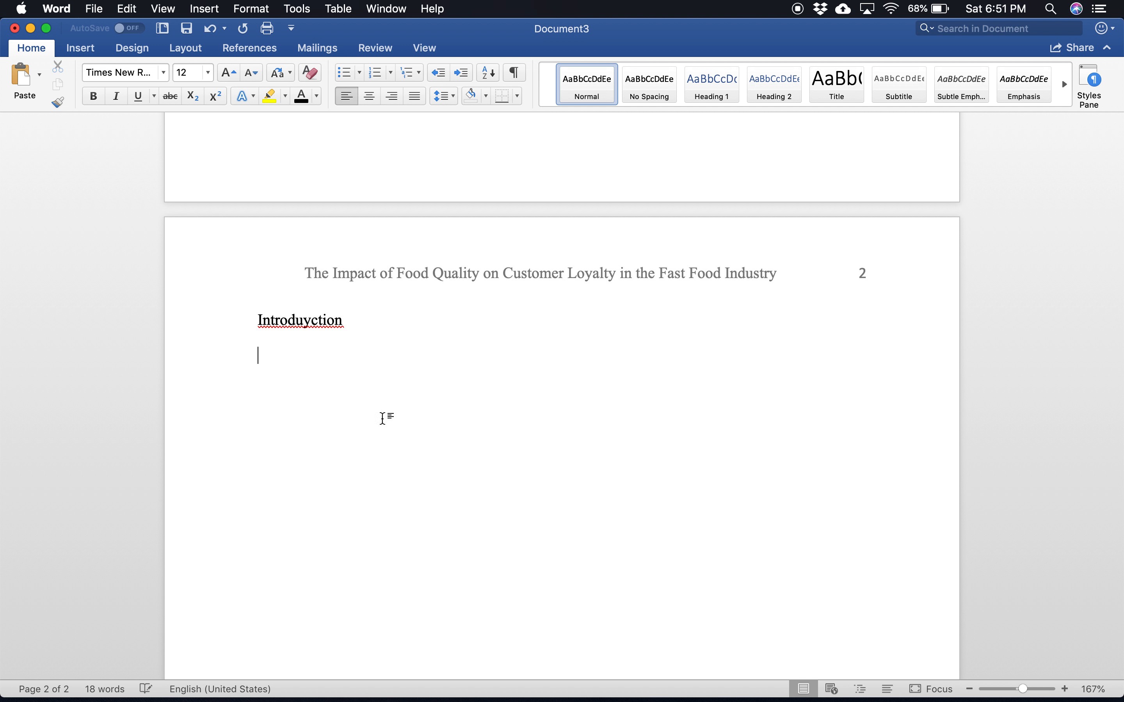
right_click(308, 324)
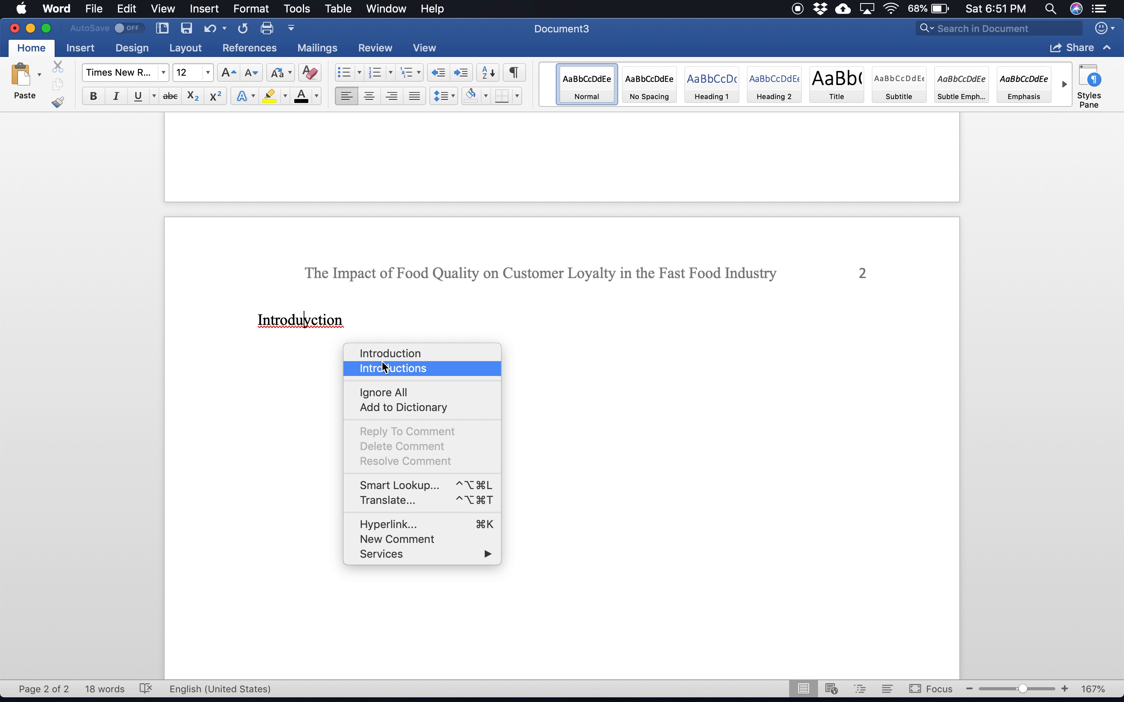
click(379, 354)
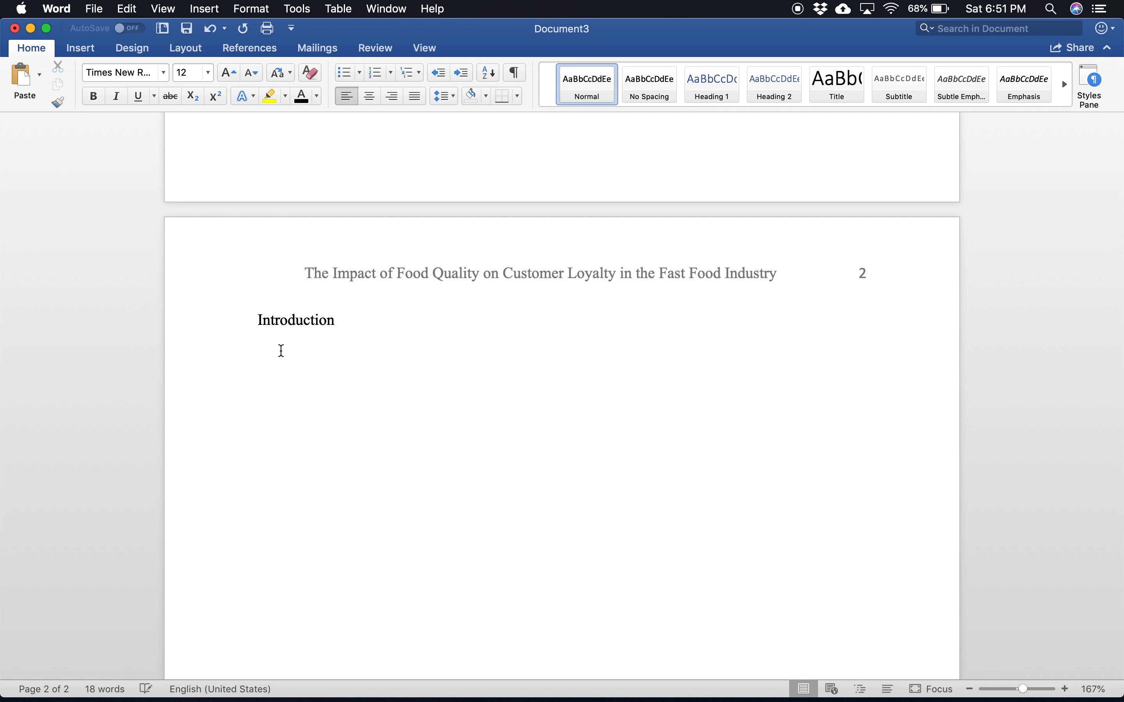
Step: Make the "Introduction" heading bold
click(228, 330)
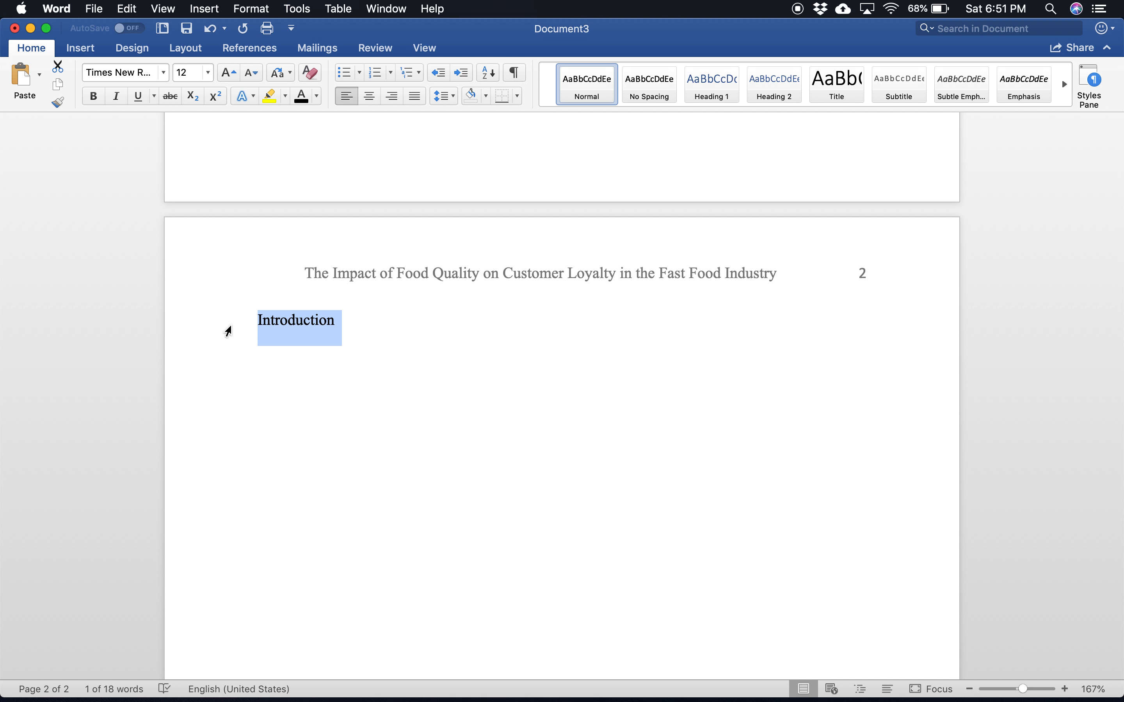
key(super+b)
click(351, 320)
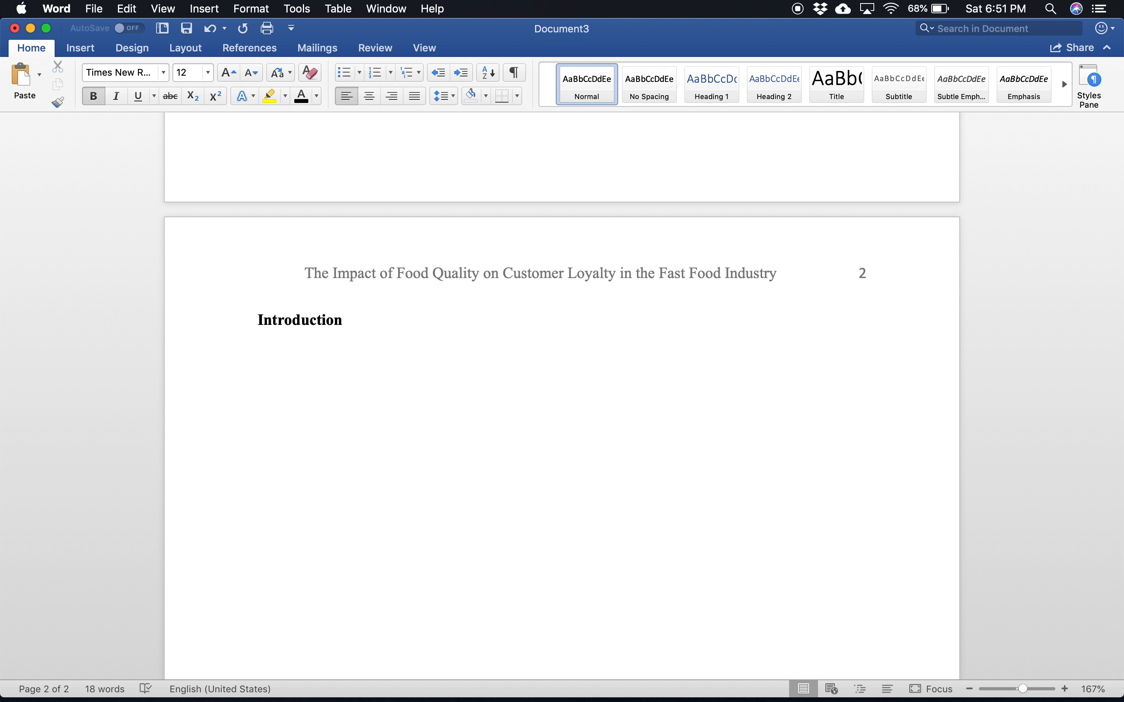
Step: Write an indented non-bold line under the heading: "The food quality has a statistically significant relationship with customer loyalty in the fast food industry."
key(super+b)
text(The food qiua)
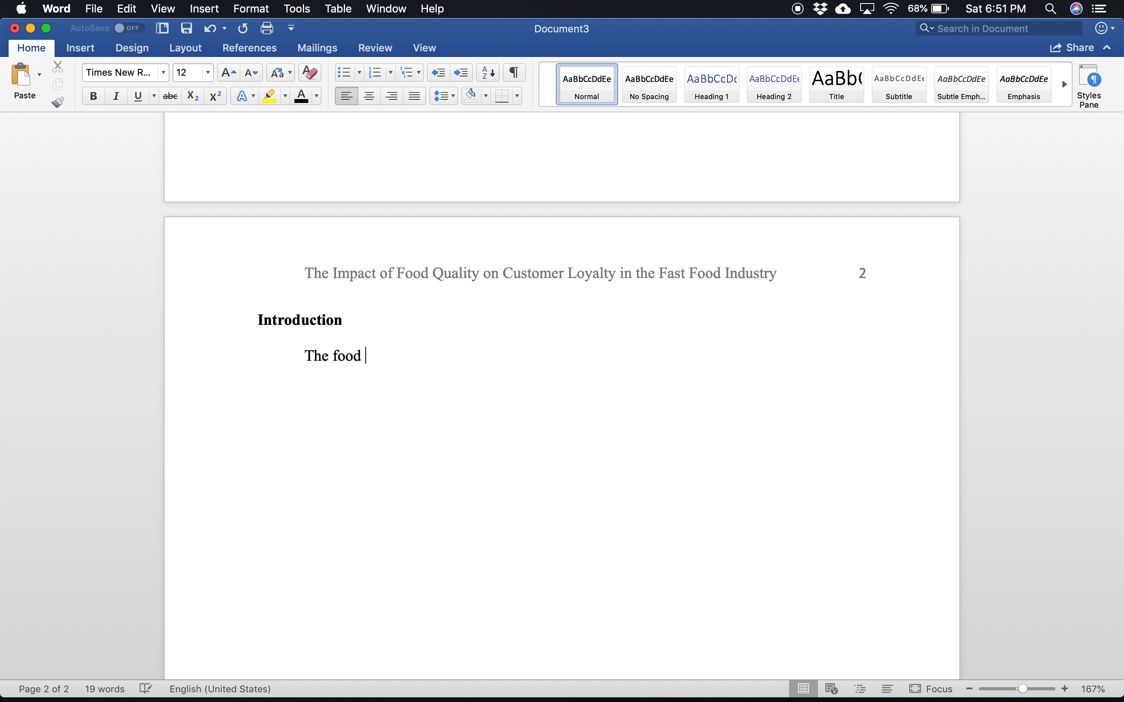
key(BackSpace)
key(BackSpace)
key(BackSpace)
text(uality has a stat)
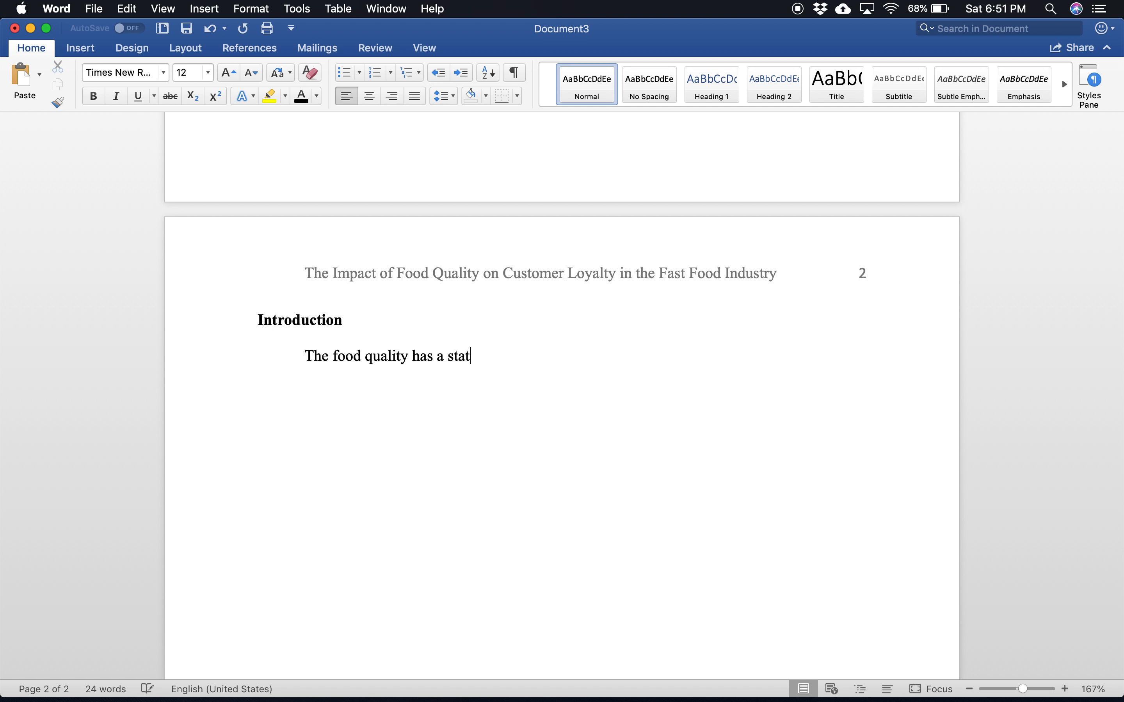
text(istical)
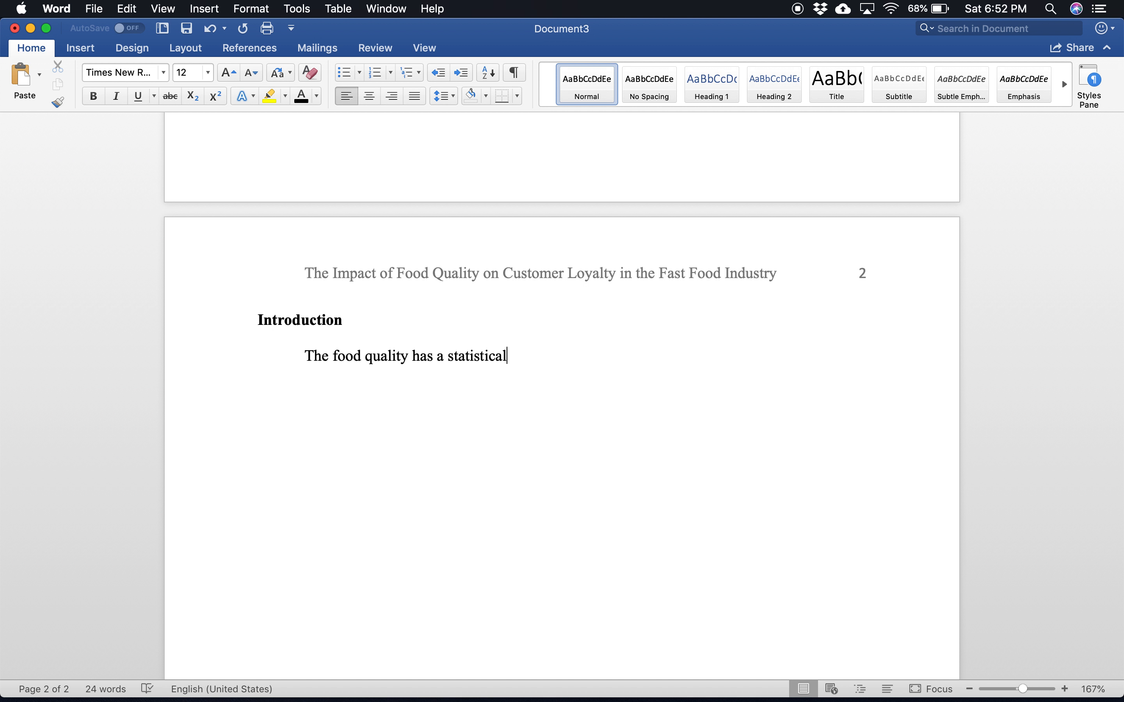
text(ly significant realt)
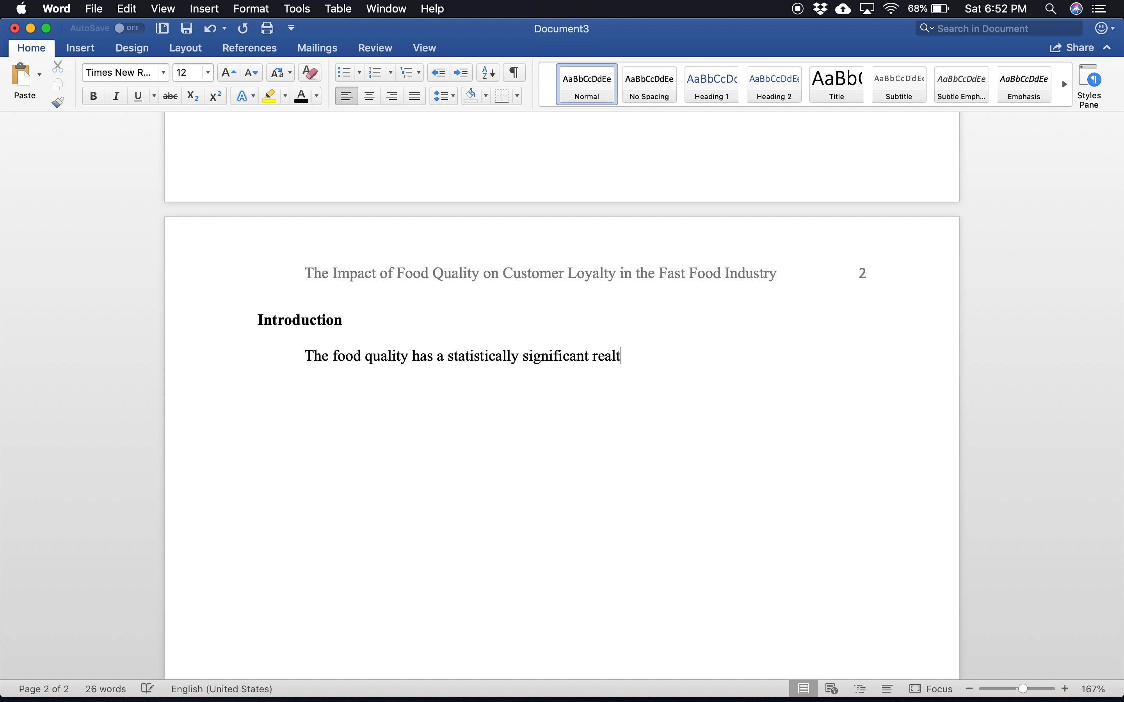
text(iosnhip with customer)
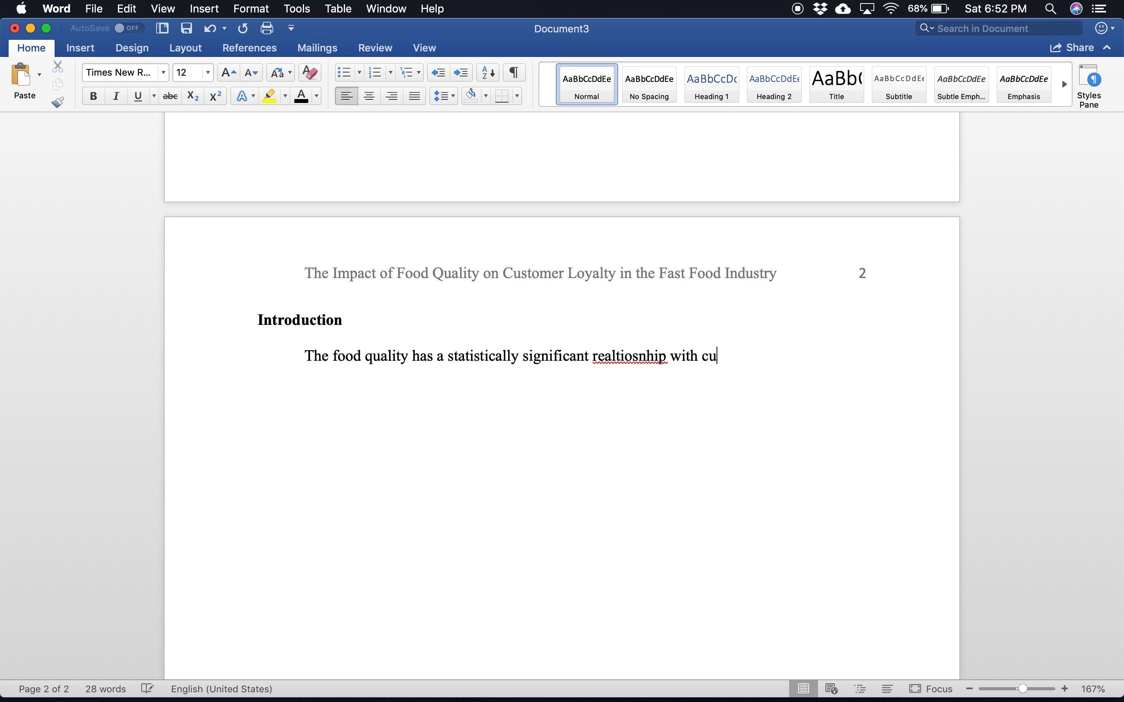
text(yalty in the )
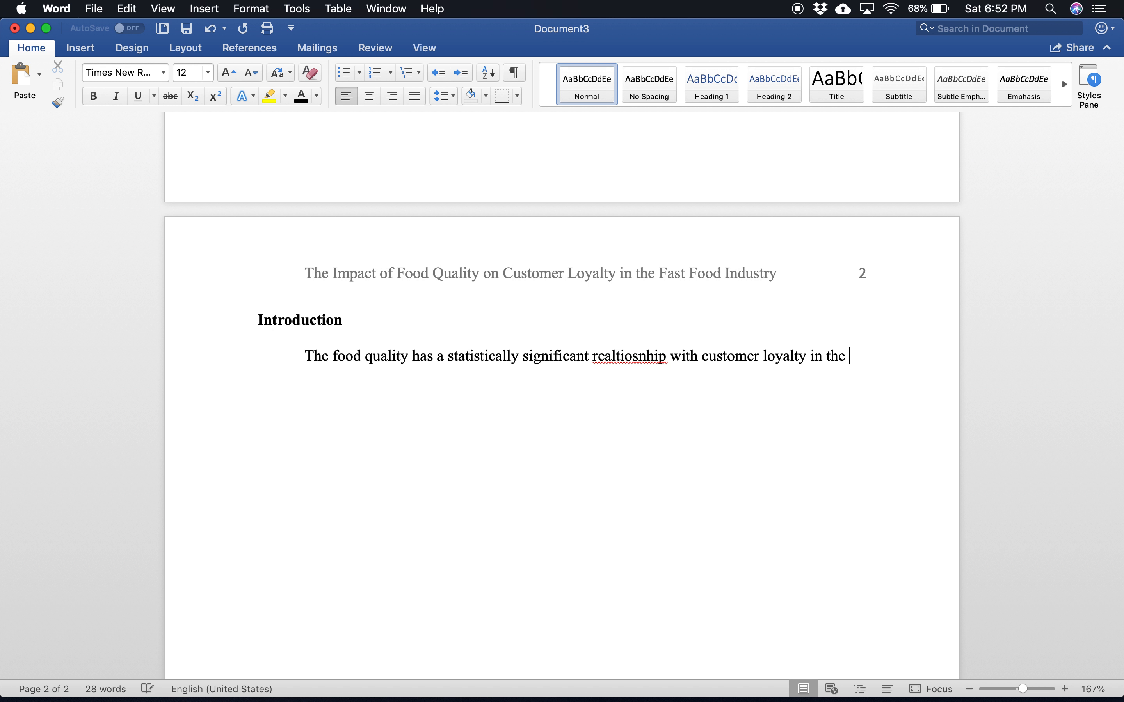
text(fast food)
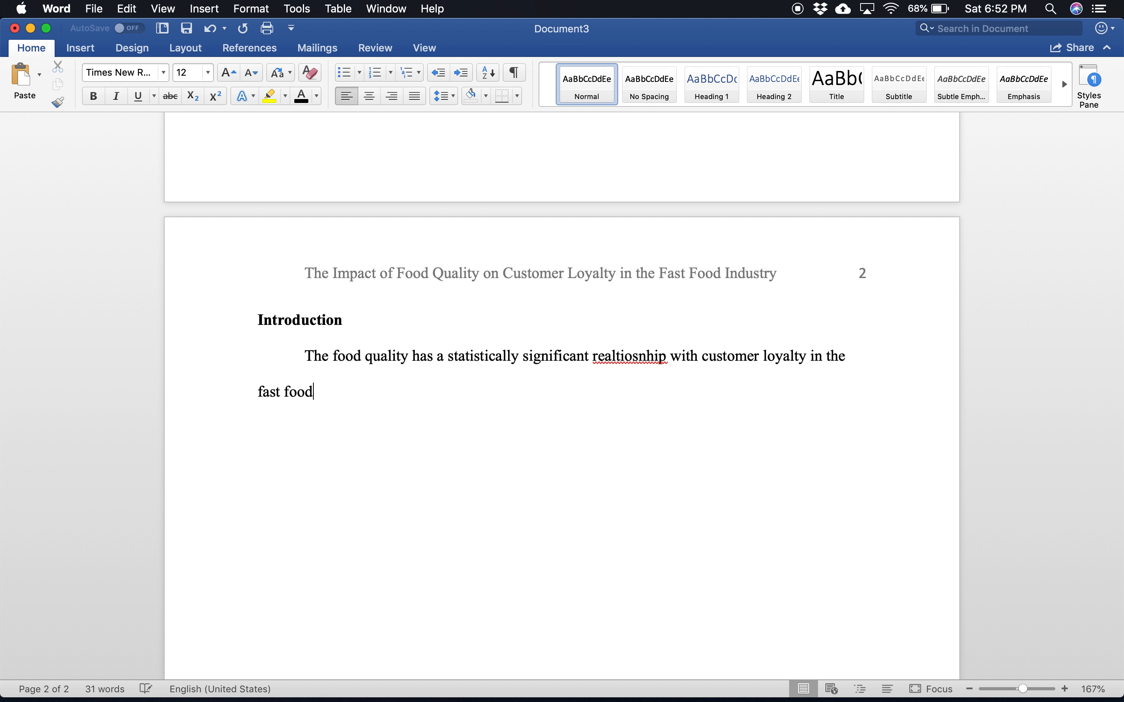
text( industry.)
right_click(637, 357)
click(709, 389)
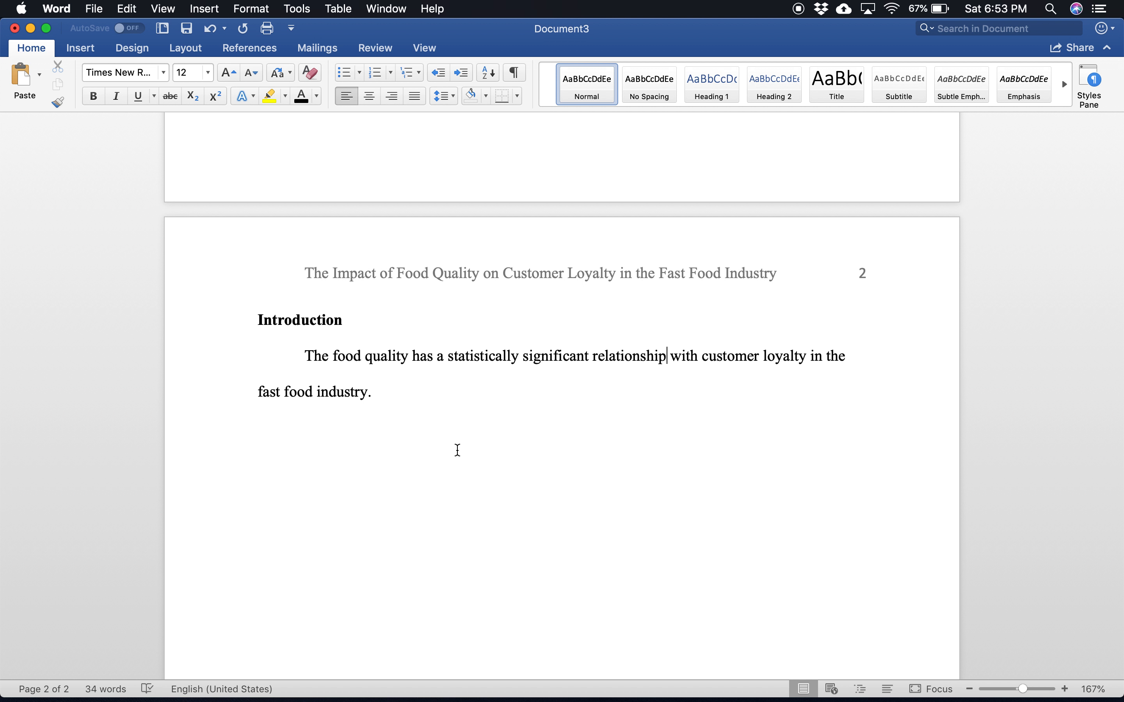
Step: Remove the period after "industry" and start a citation source there as Article in a journal, with all bibliography fields shown
click(394, 387)
click(240, 50)
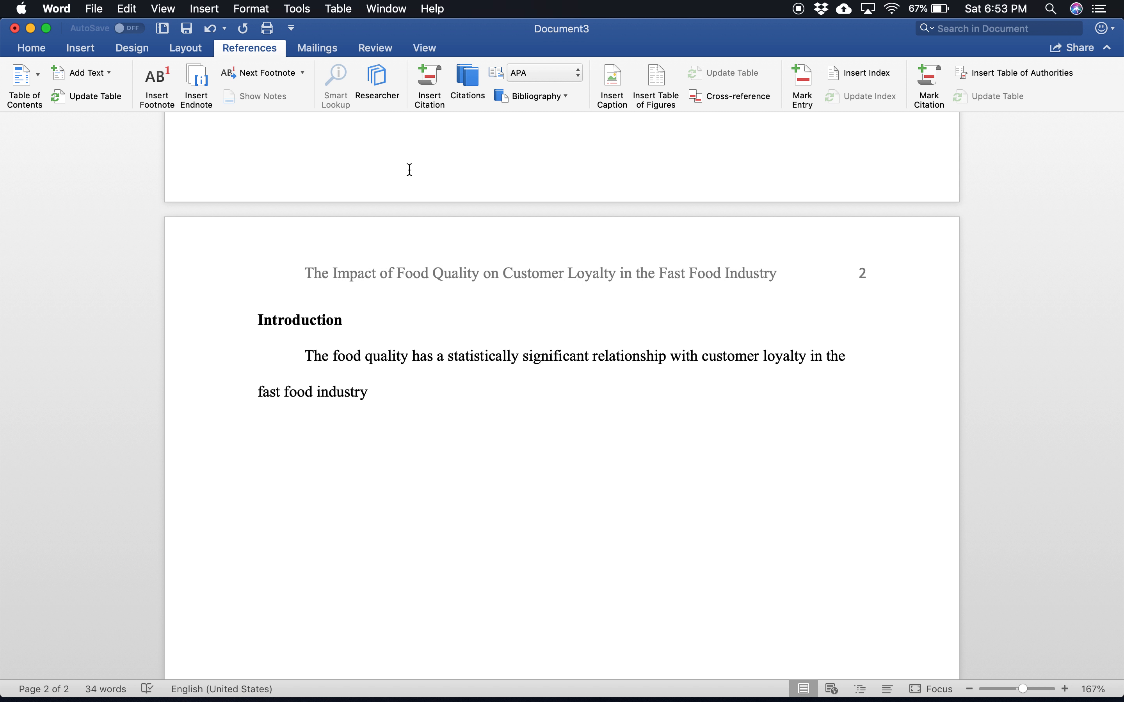
click(430, 89)
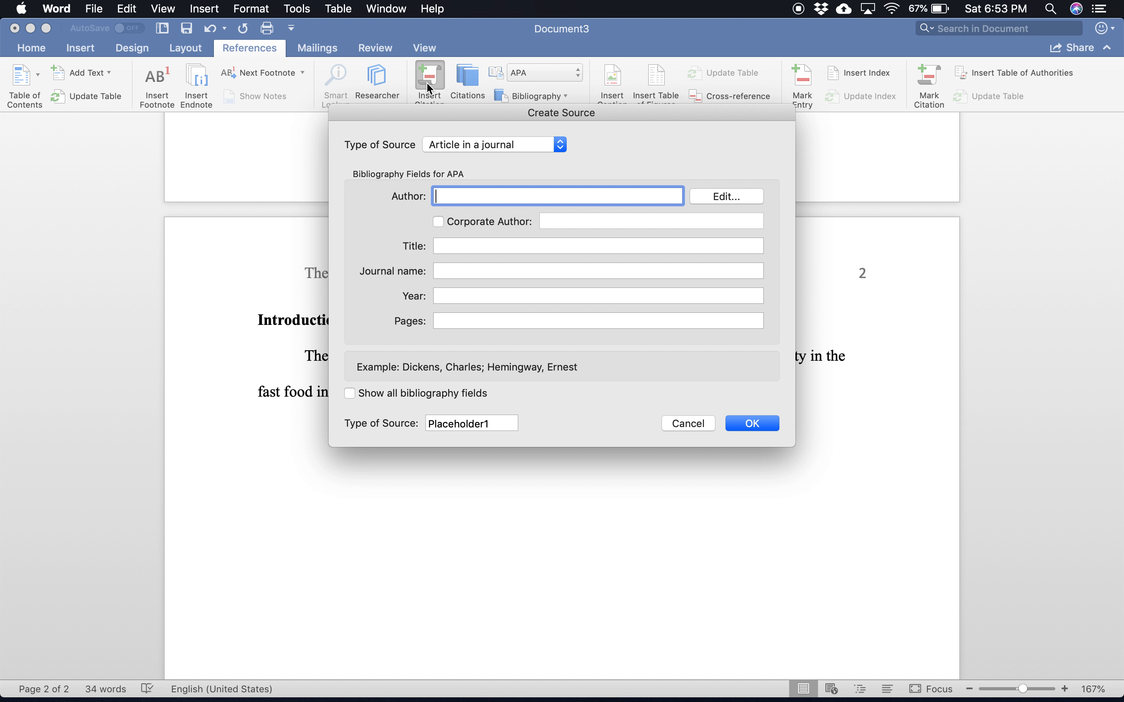
click(349, 394)
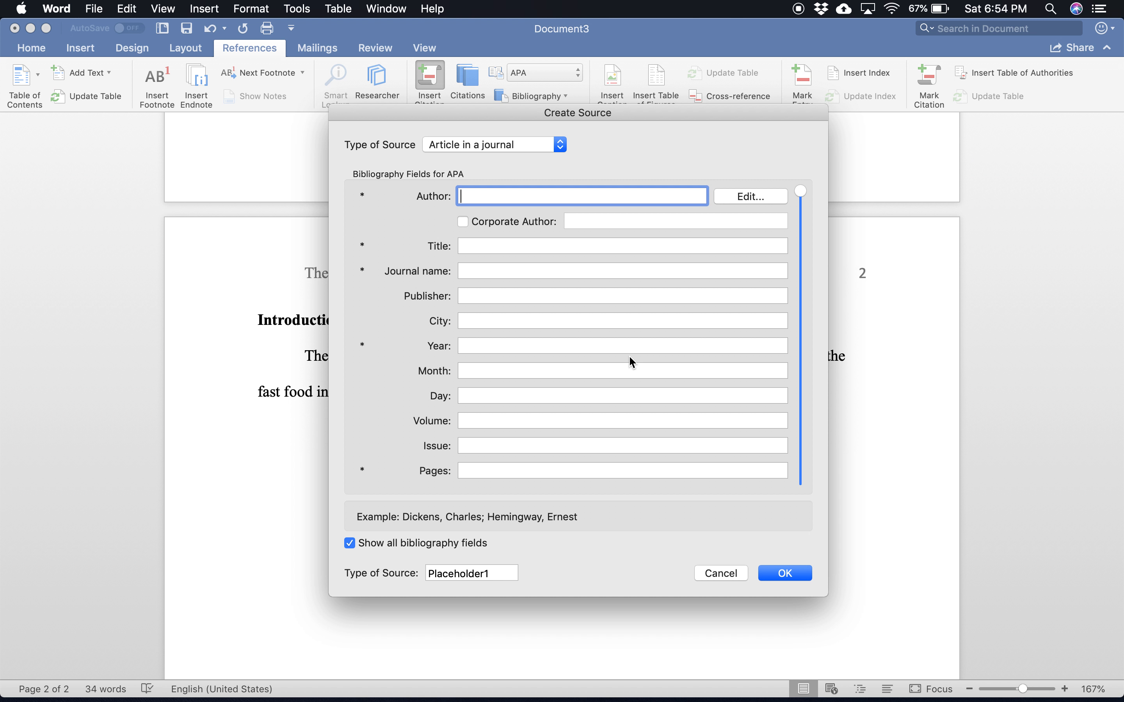
click(530, 148)
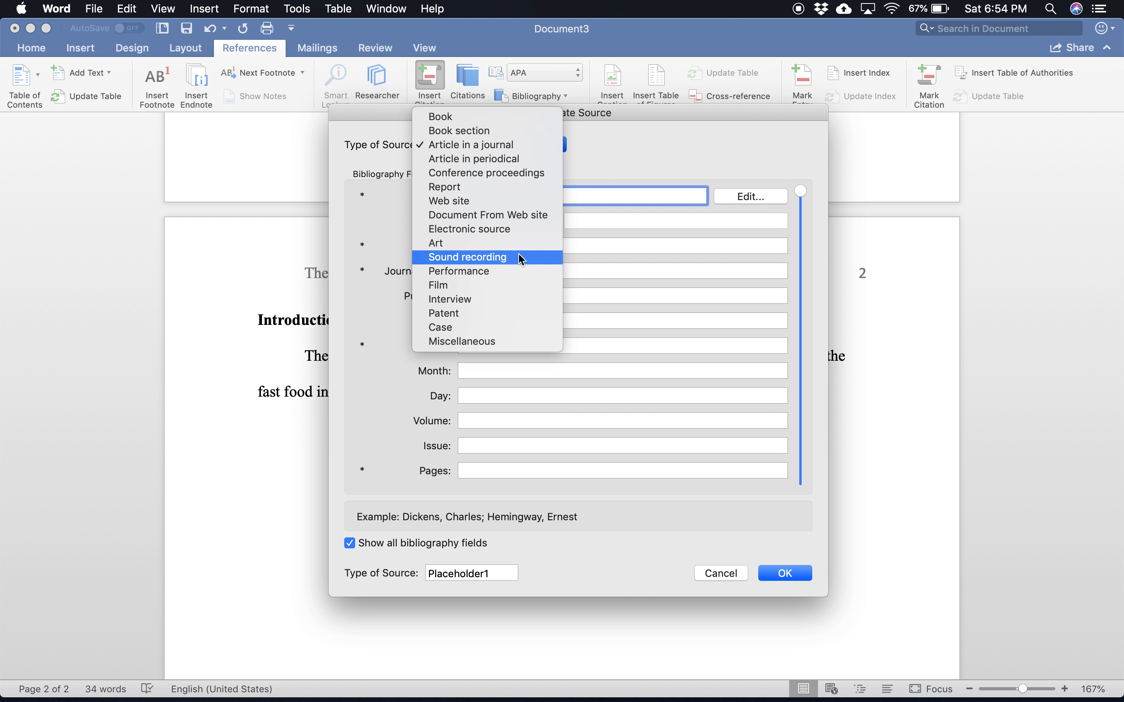
click(493, 156)
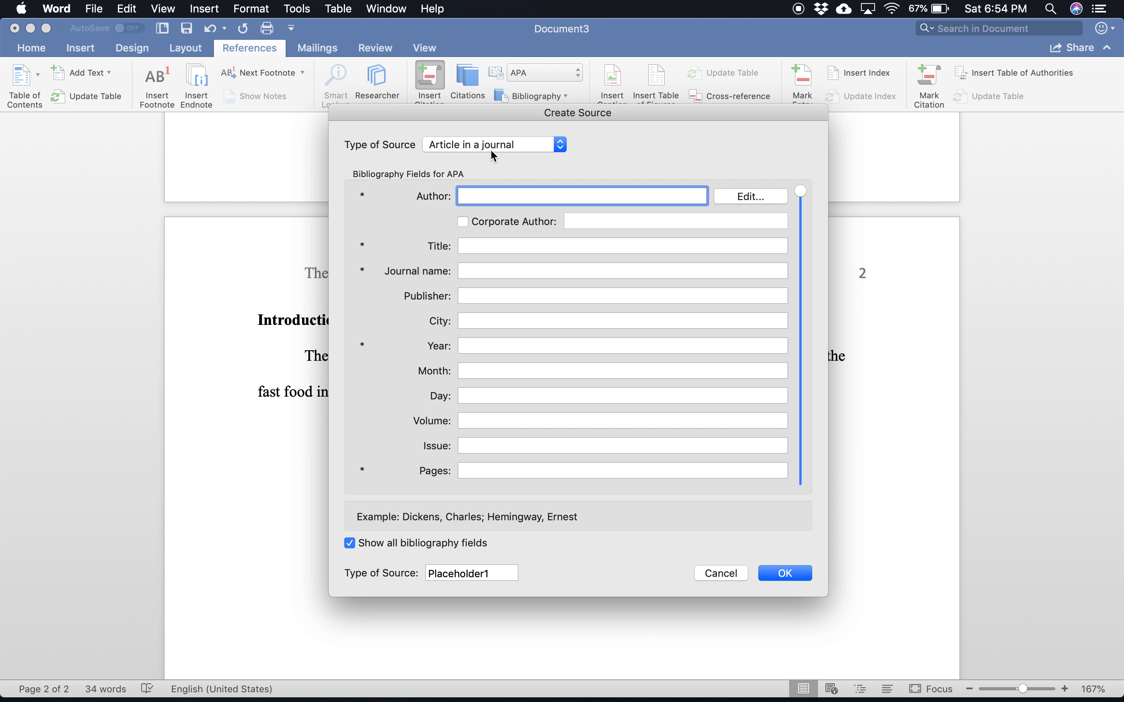
Step: Enter the author's full name and the source title "The Impact of Food Quality on Customer Loyalty in the Fast Food Industry"
text(Jahangir Kabir)
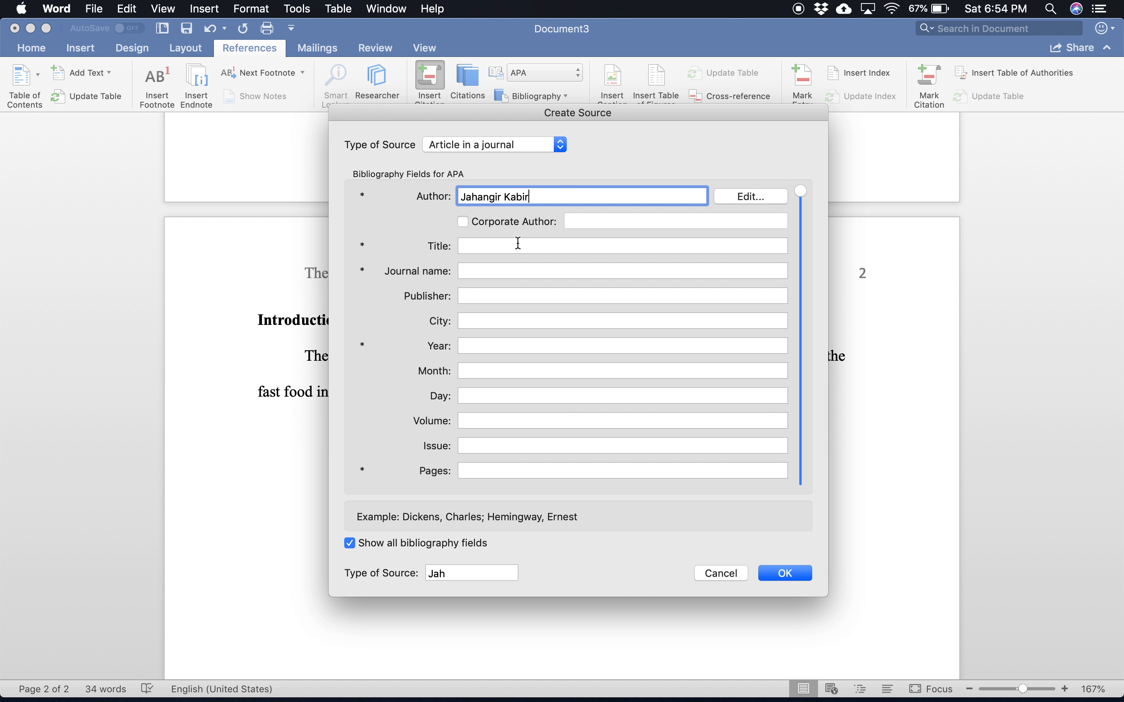
click(494, 251)
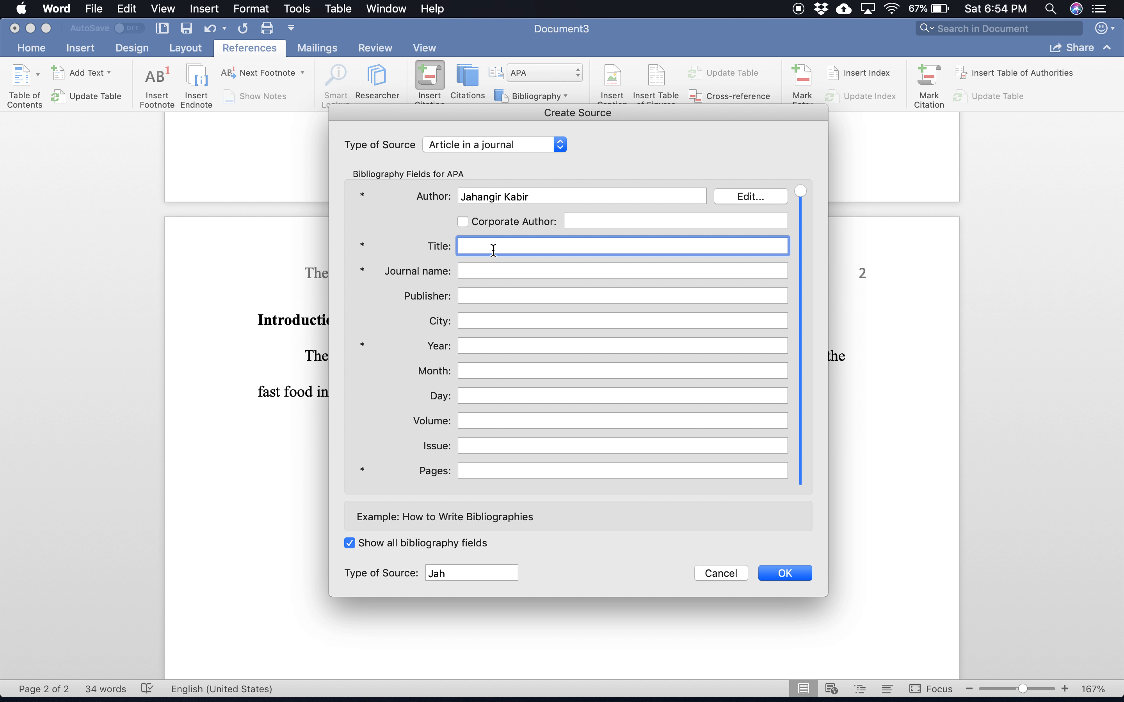
text(Food)
key(BackSpace)
key(BackSpace)
key(BackSpace)
key(BackSpace)
text(The food)
key(BackSpace)
key(BackSpace)
key(BackSpace)
key(BackSpace)
key(BackSpace)
text(Impact of Food Quality o)
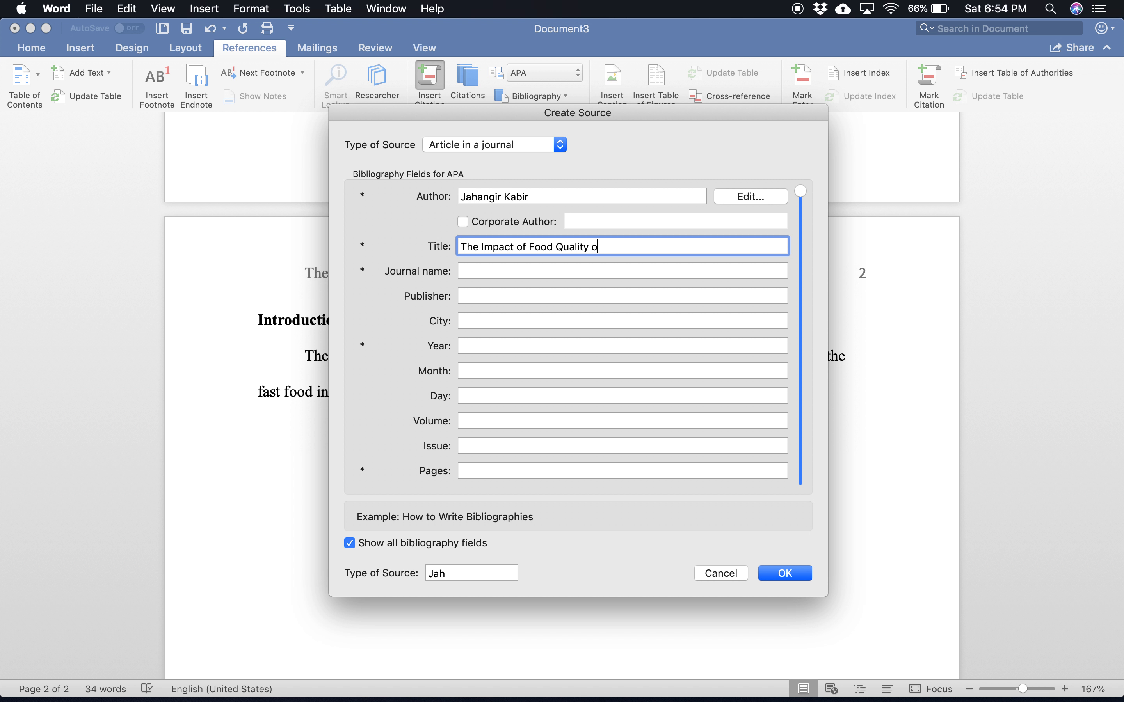
text(n Customer Loyalty in the)
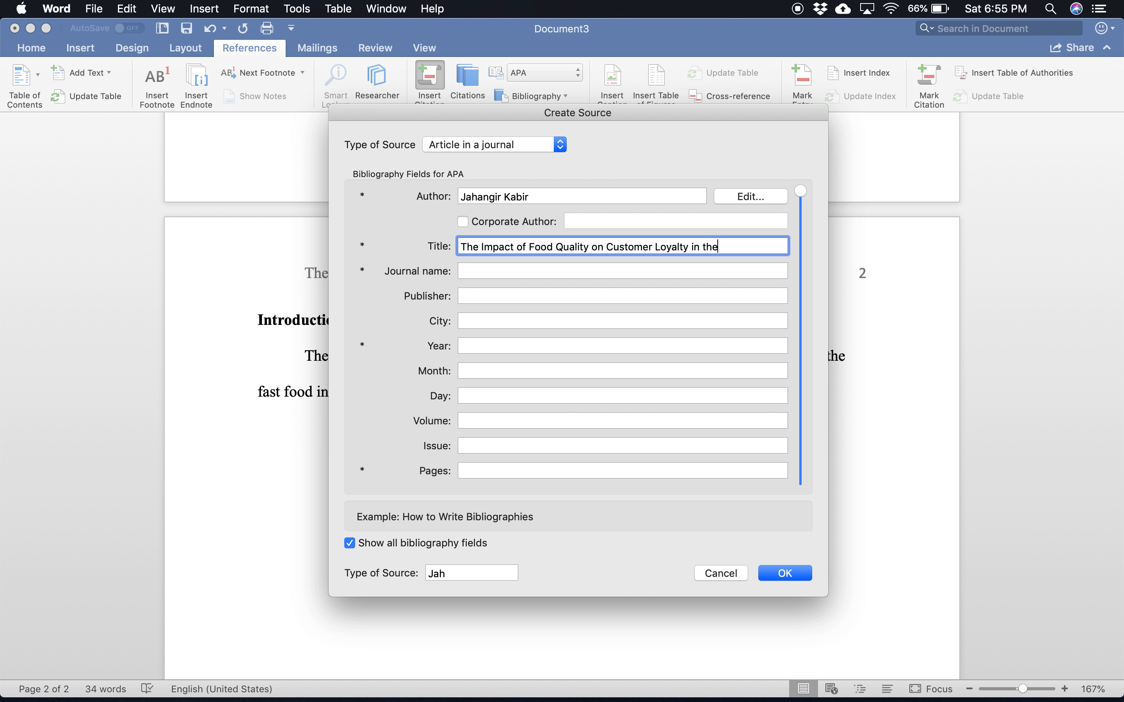
text( Fast Food Industry)
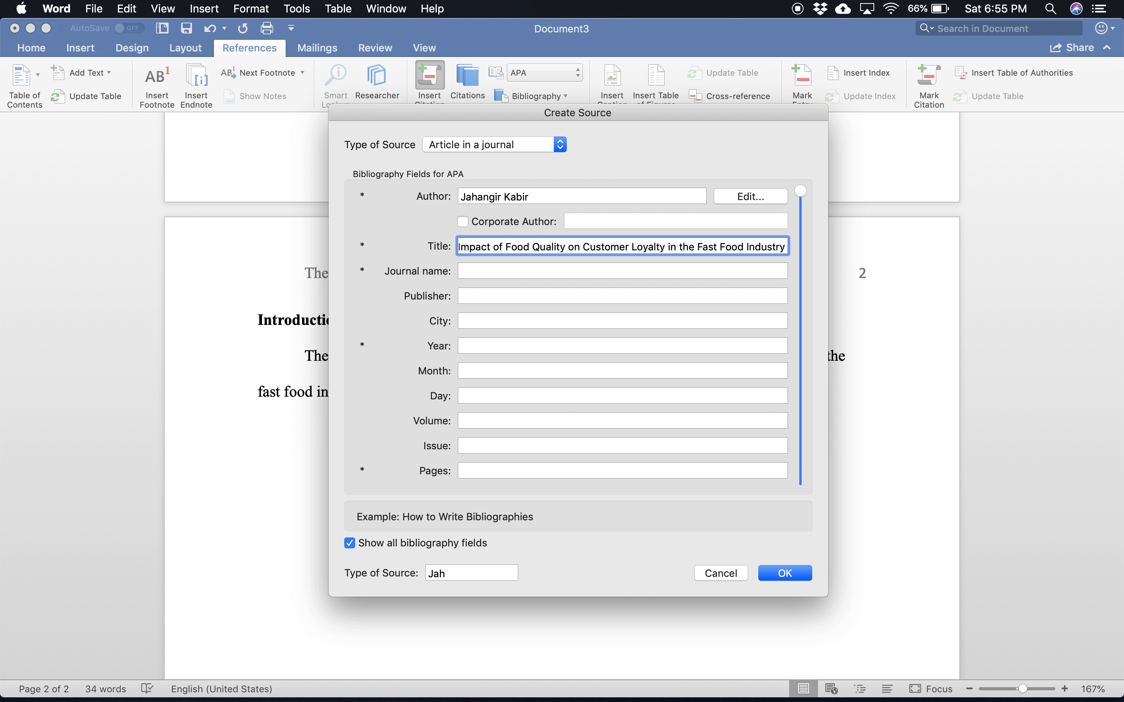
Step: Enter "Monroe Hospitality Journal" as the source's journal name
click(485, 274)
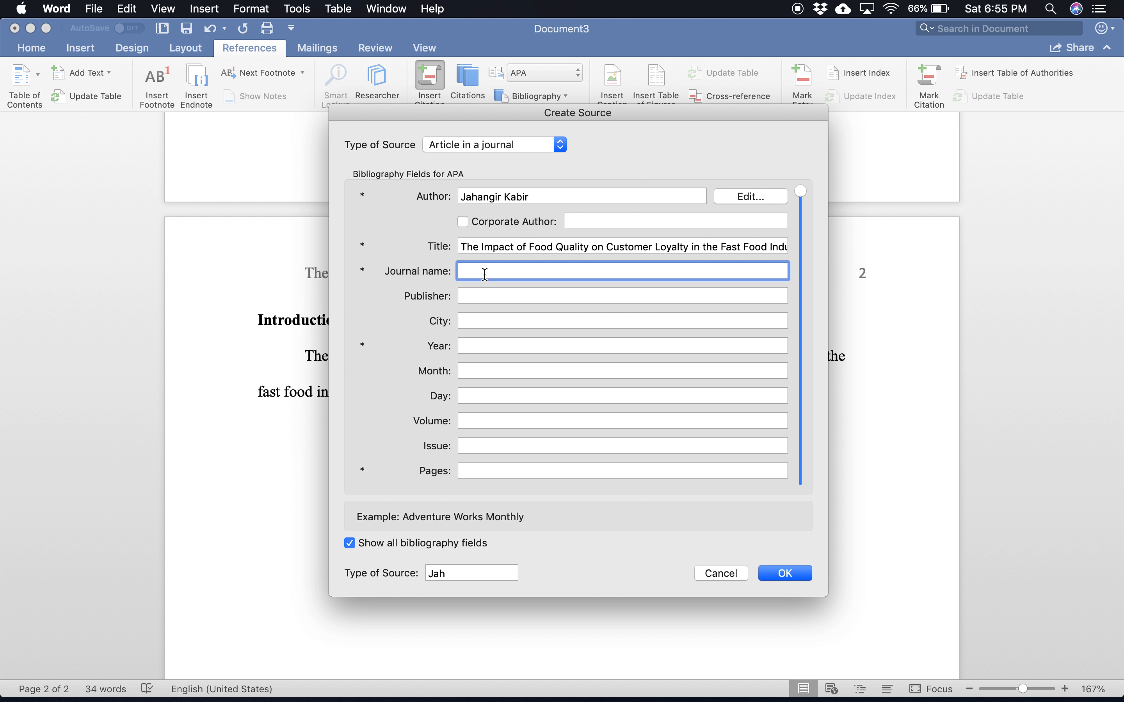
text(Monroe C)
key(BackSpace)
text(Journal of)
click(499, 271)
text(Hospitality)
click(609, 271)
key(BackSpace)
key(BackSpace)
key(BackSpace)
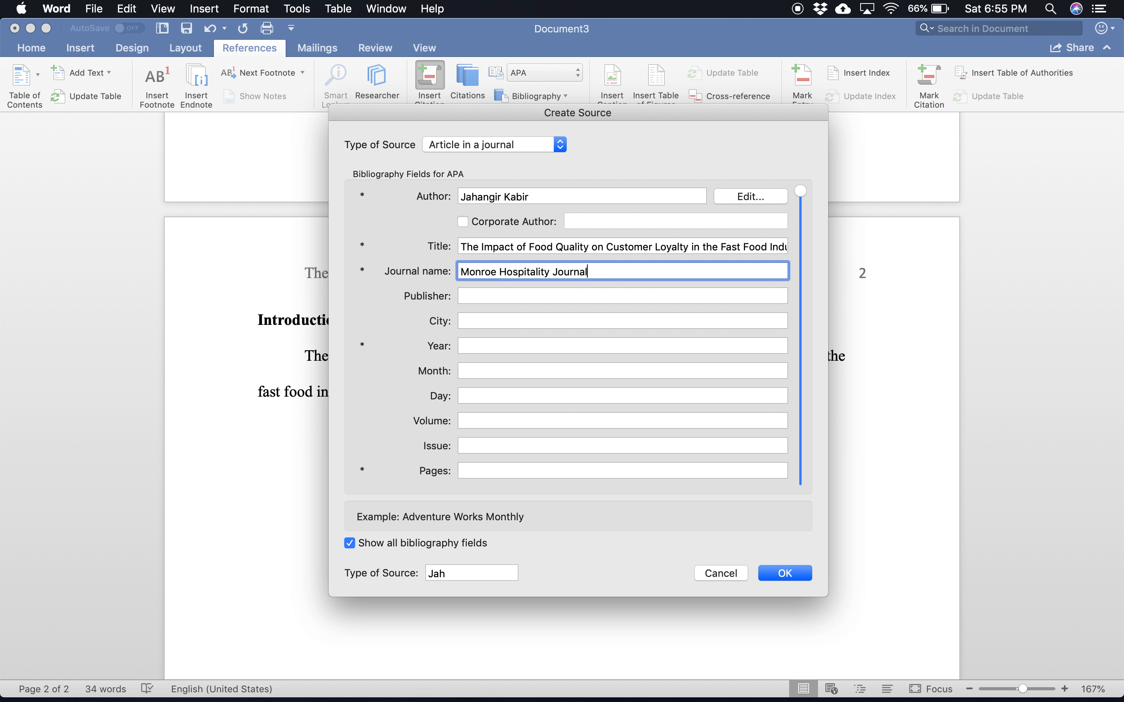
Step: Fill in the source's publisher Monroe College, city Bronx, year 2018, month 07 and day 15
text(Mo)
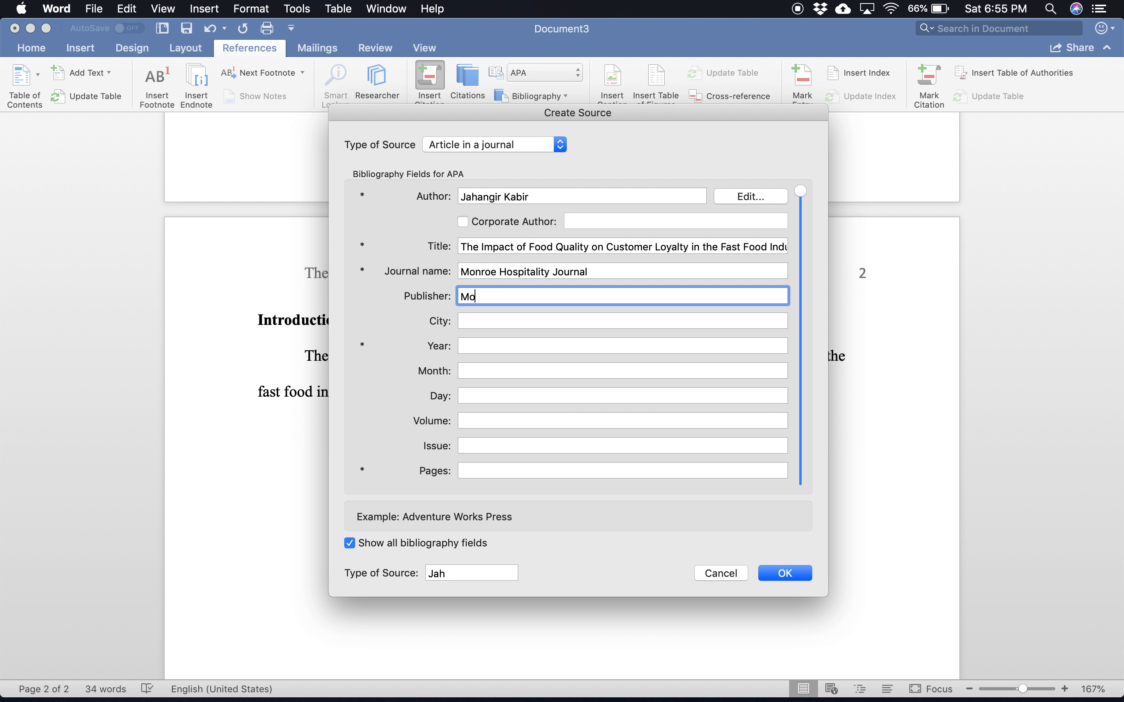
text(nroe College)
click(479, 317)
text(Bronx)
click(482, 344)
text(2018)
click(478, 371)
text(07)
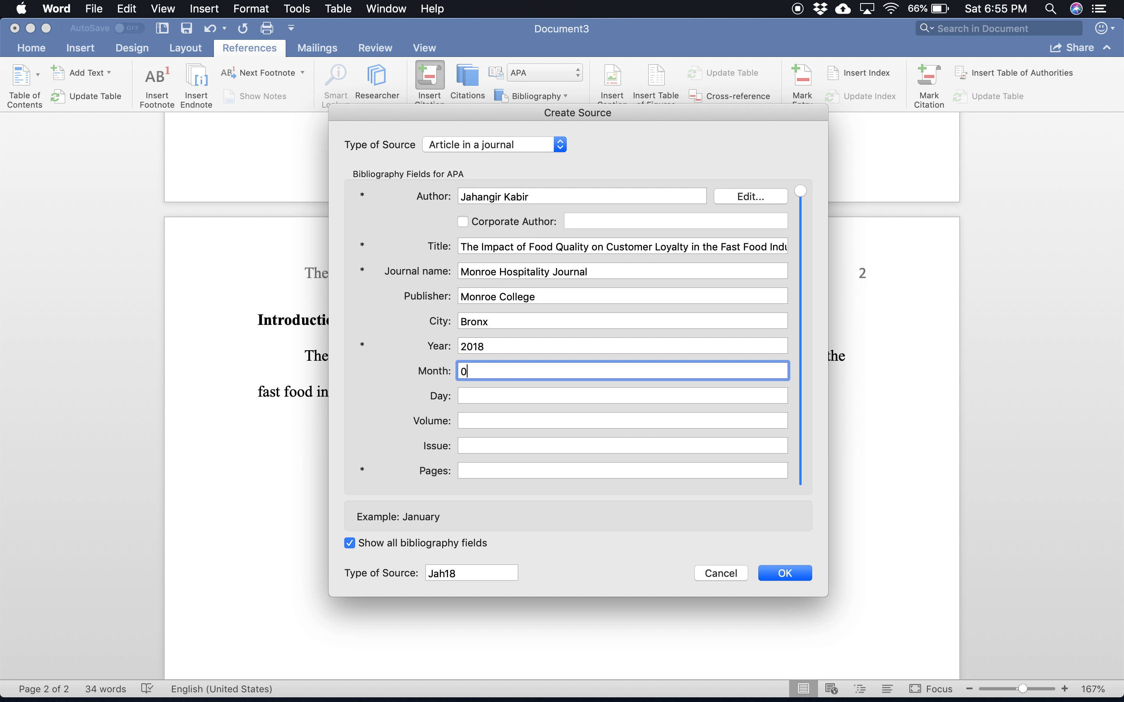
click(481, 395)
text(15)
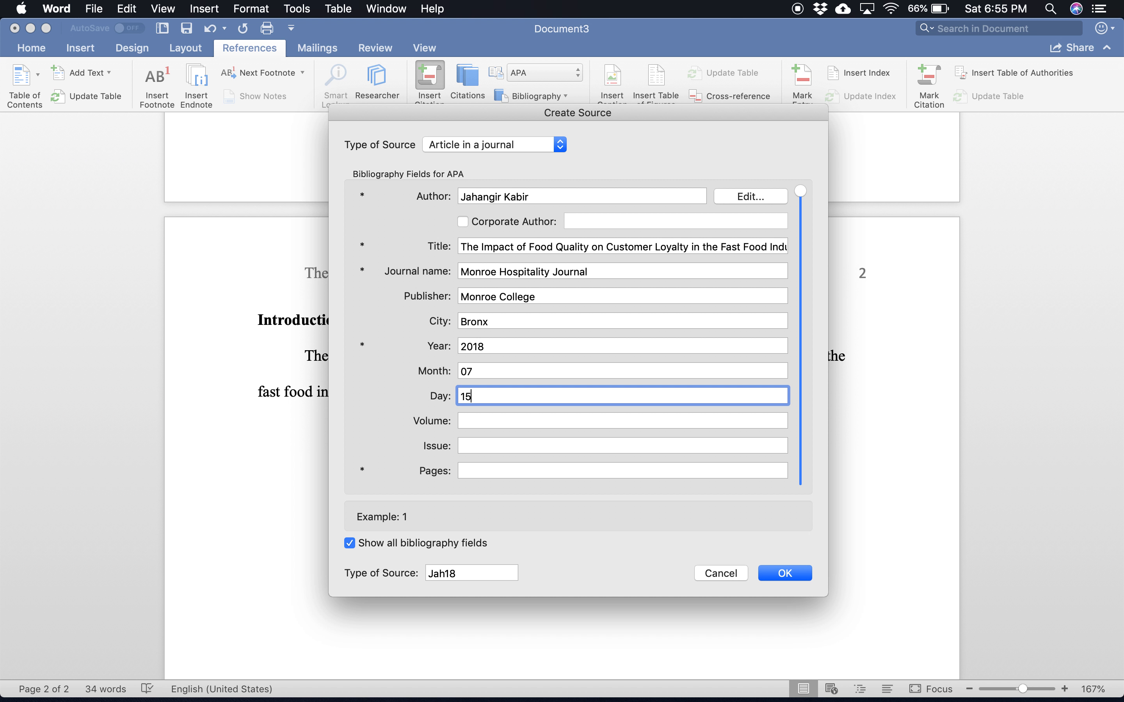
Step: Set the source's volume to 1, issue to 1 and pages to 23-30, and insert the citation
click(484, 421)
text(1)
click(474, 445)
text(1)
click(474, 471)
text(23-30)
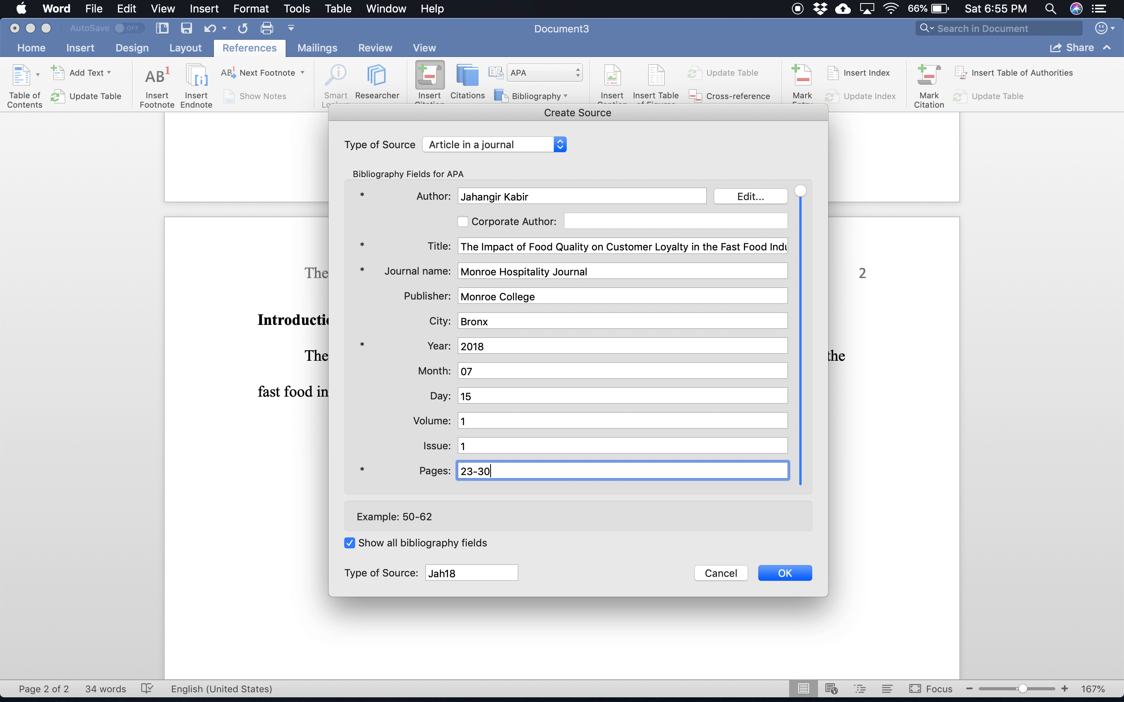
click(787, 575)
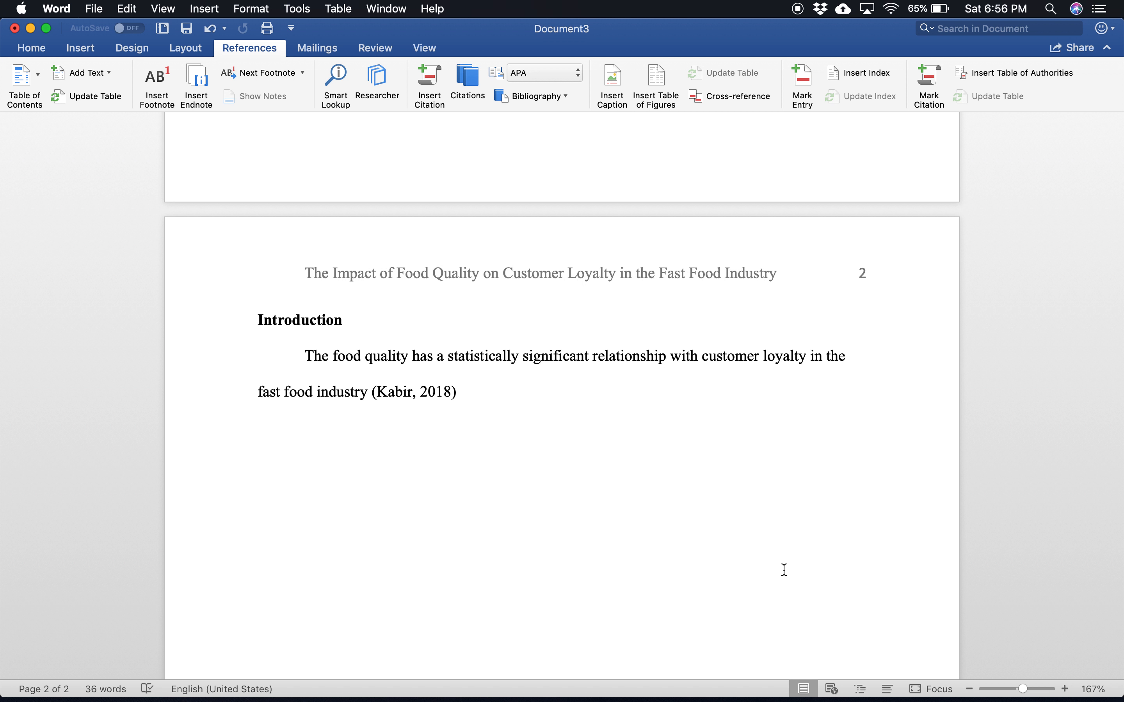
Step: End the sentence with a period after the citation and display the document's list of citations
click(461, 394)
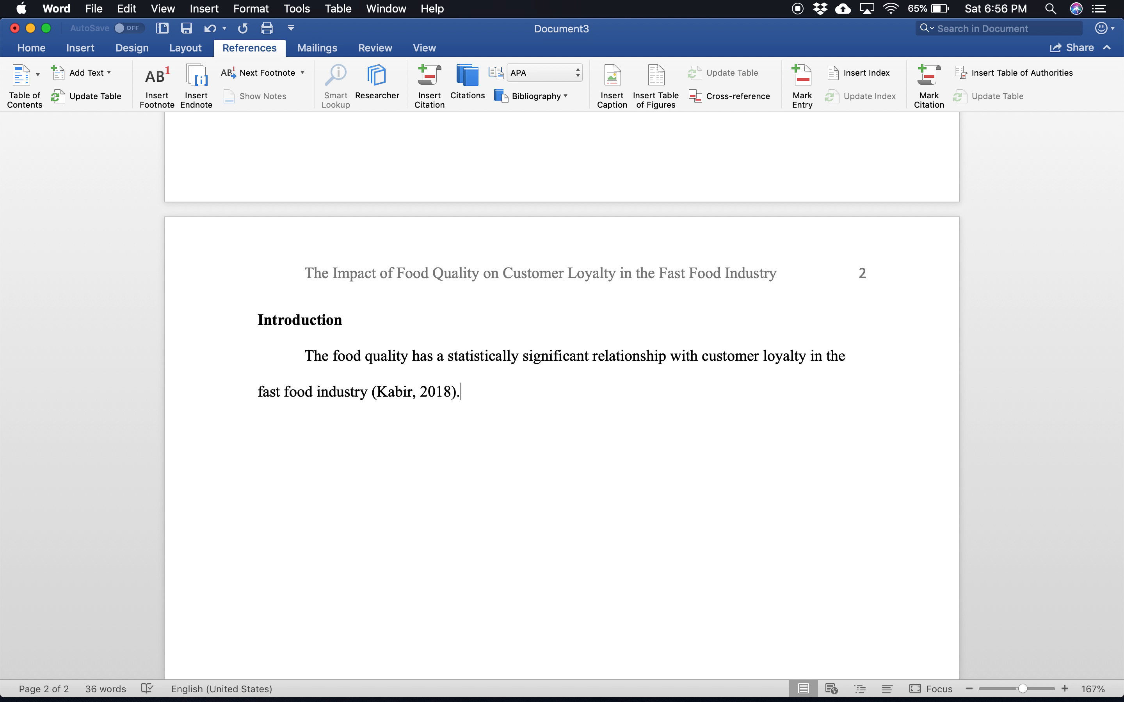
click(530, 479)
click(468, 79)
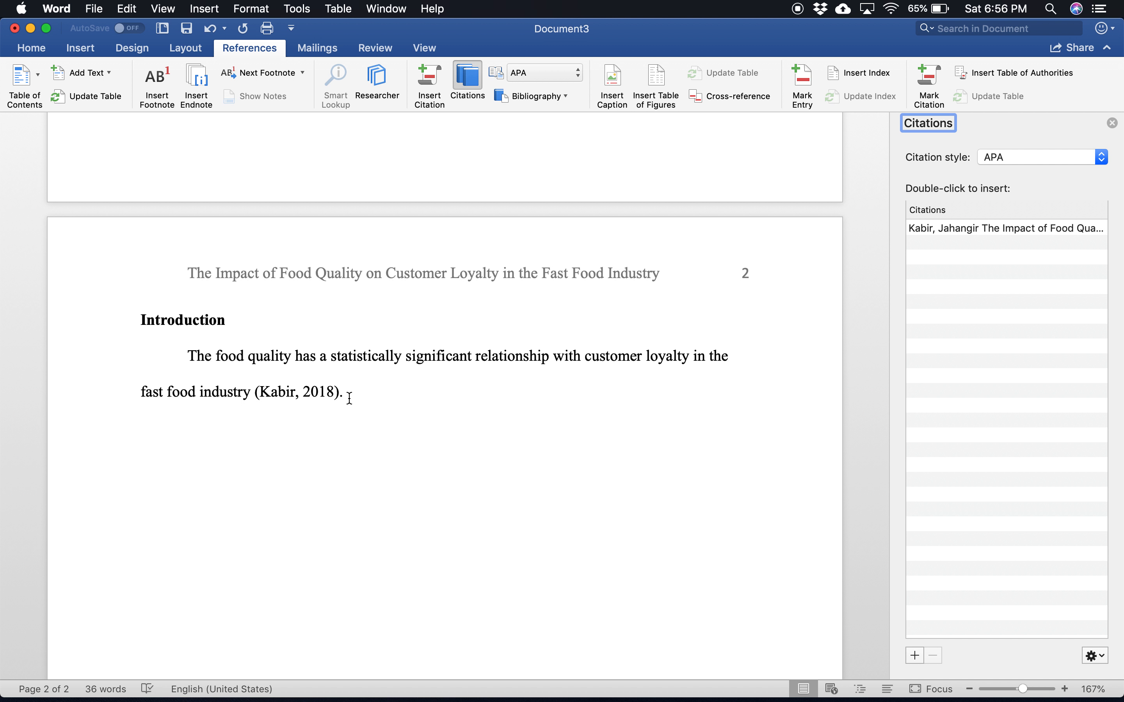
scroll(351, 395, down, 5)
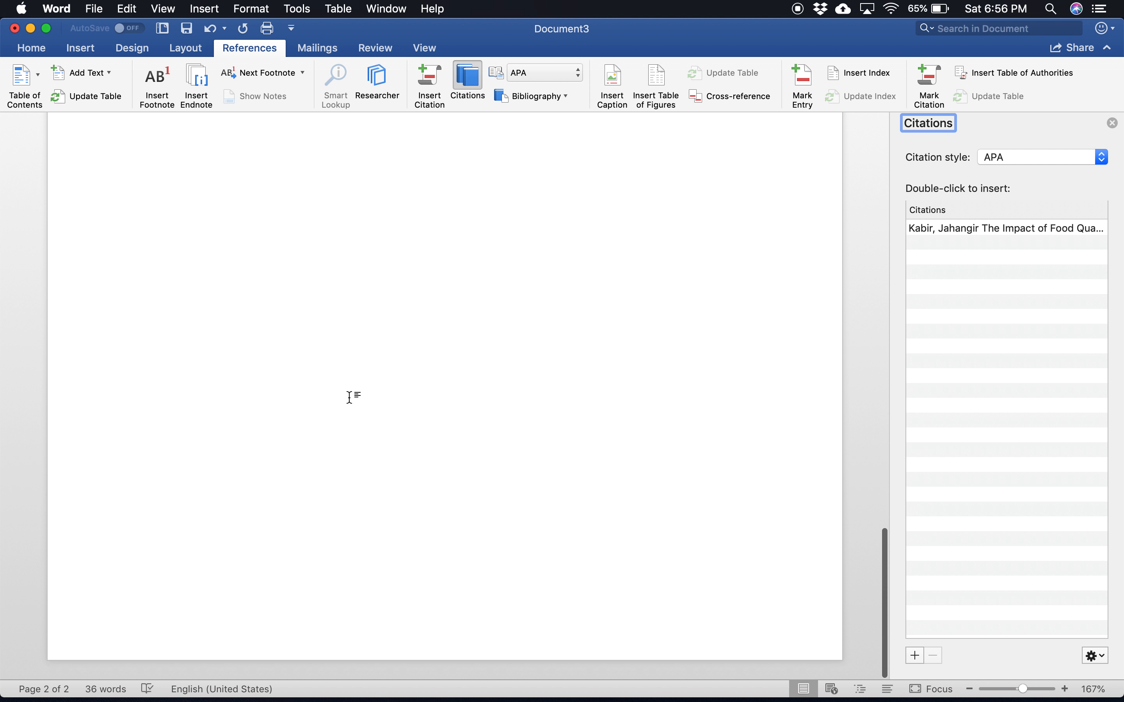
scroll(351, 400, up, 10)
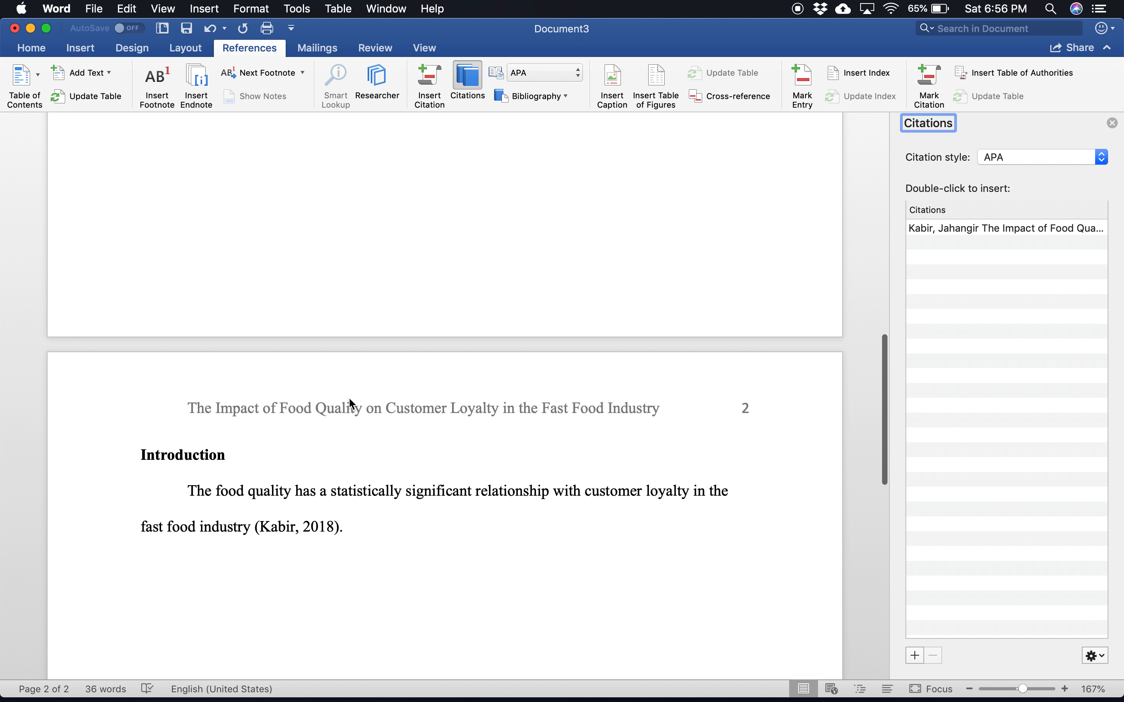
Step: Insert a built-in Works Cited list in APA style after the introduction sentence
click(343, 529)
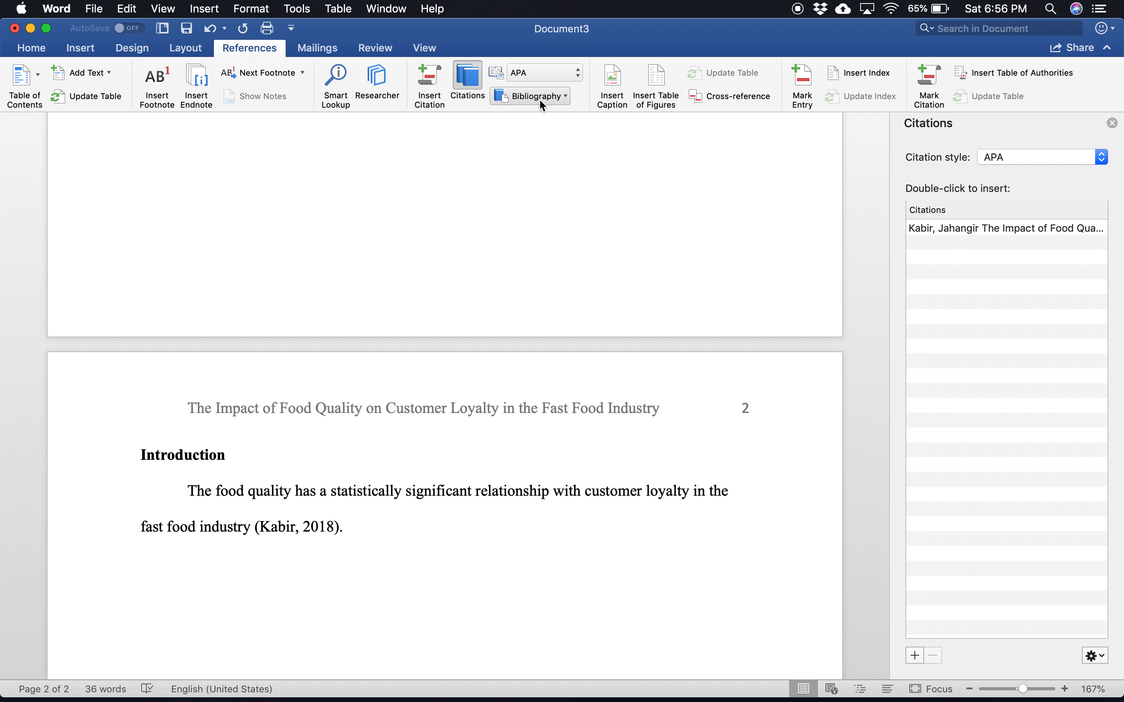
click(547, 78)
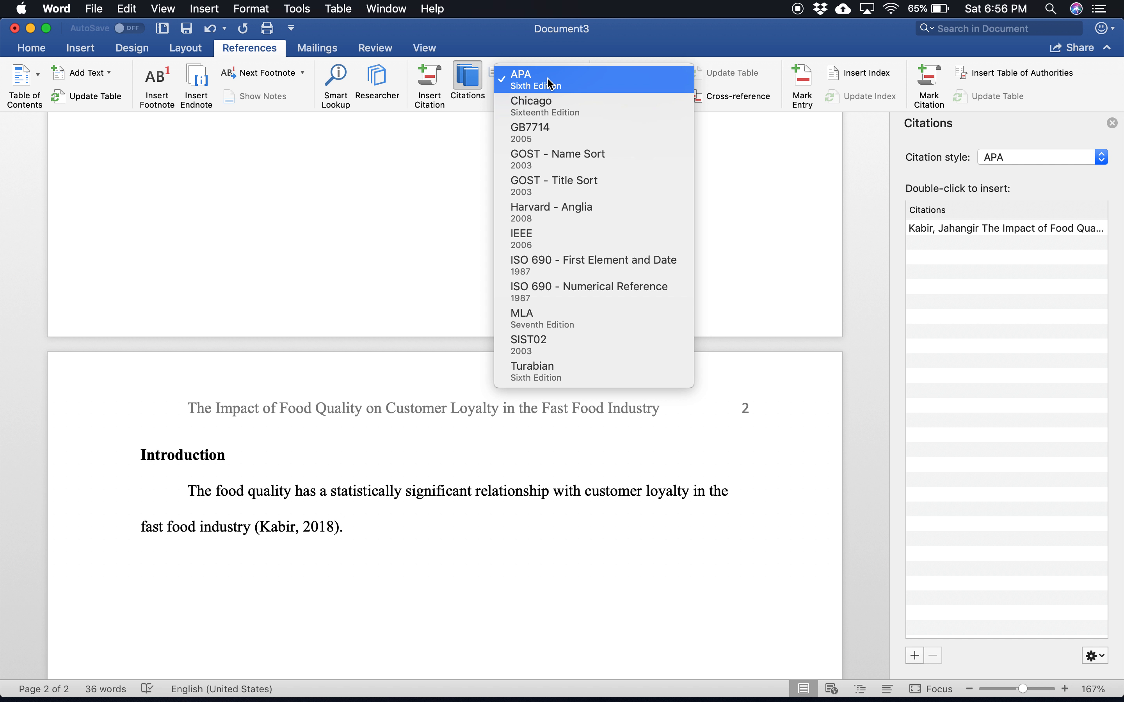
click(550, 84)
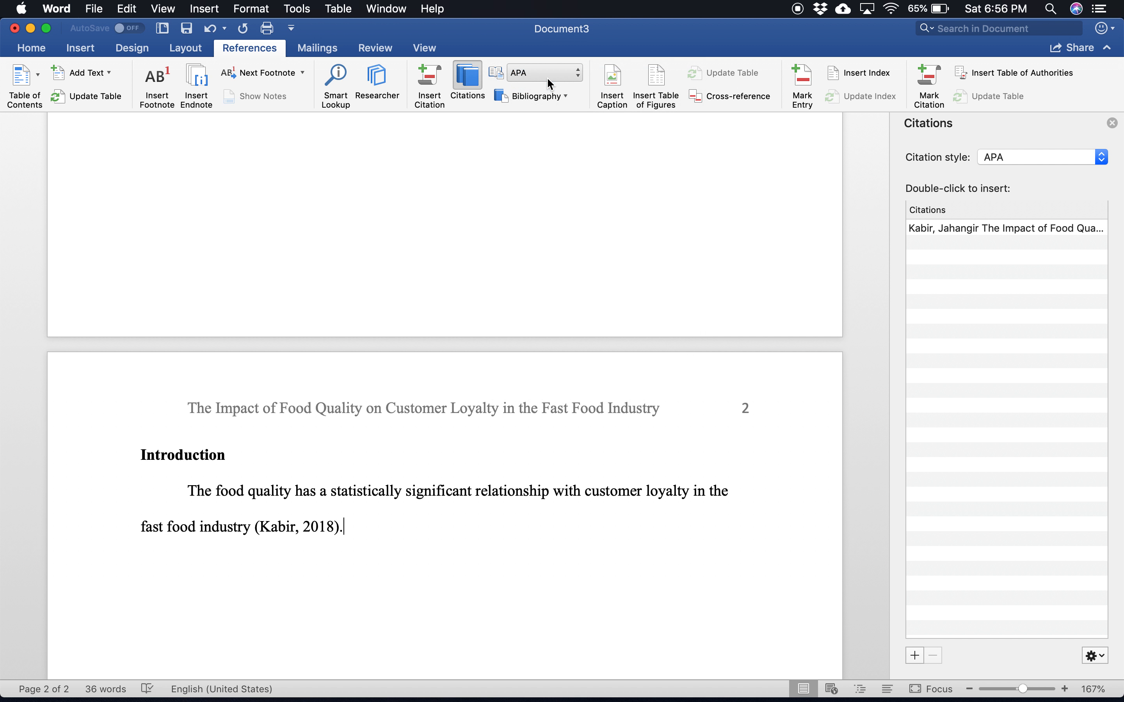
click(567, 95)
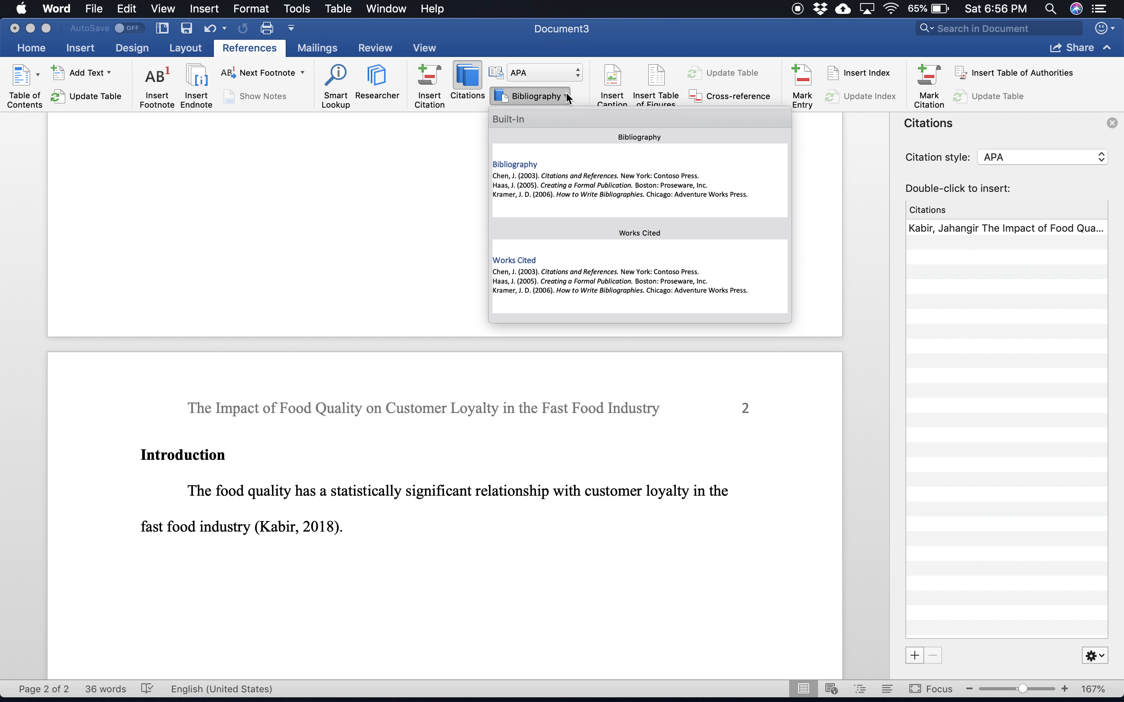
click(569, 279)
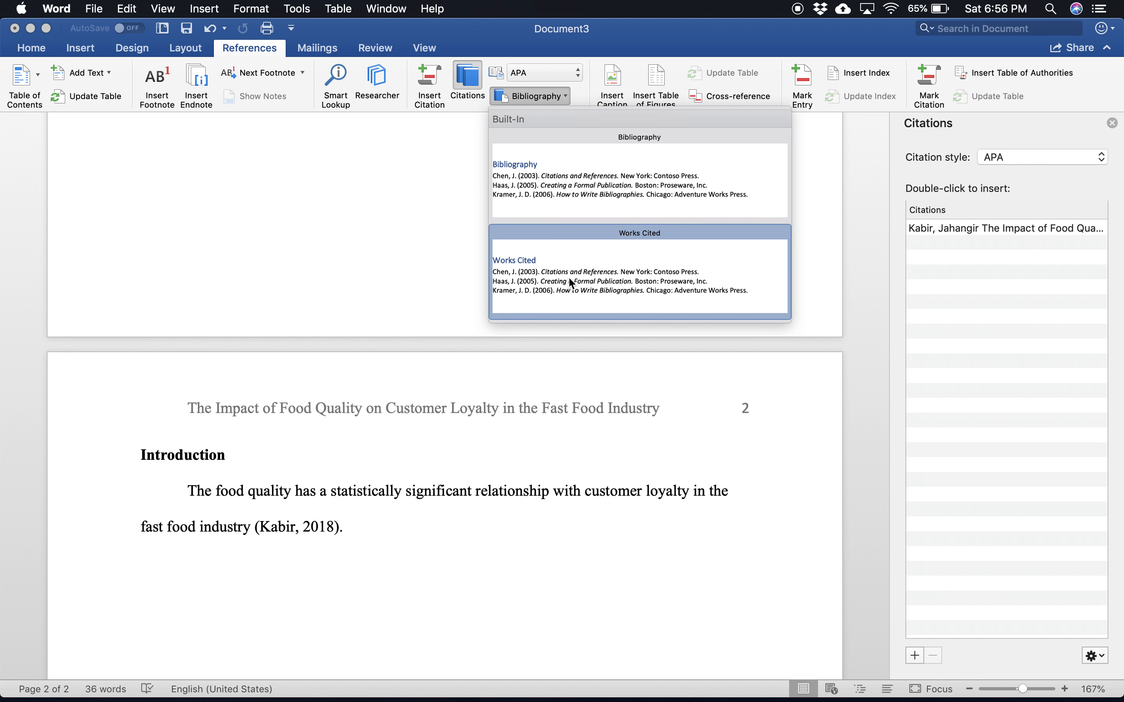
scroll(569, 278, up, 5)
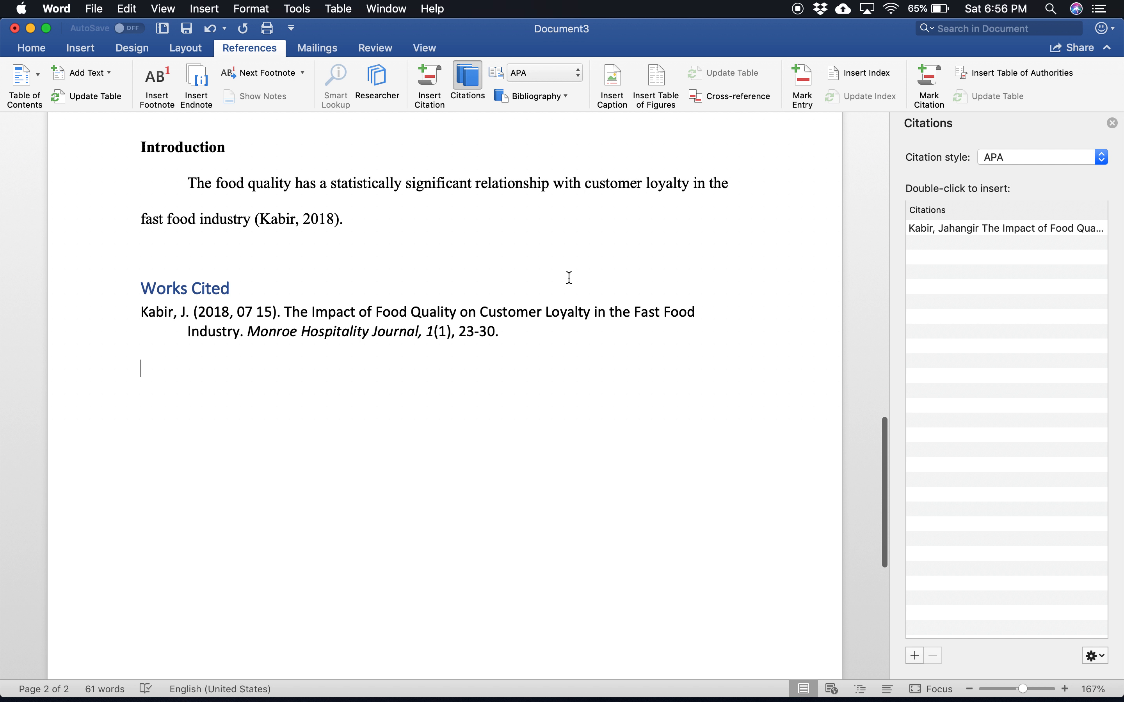
Step: Replace the "Works Cited" heading text with "References"
click(233, 288)
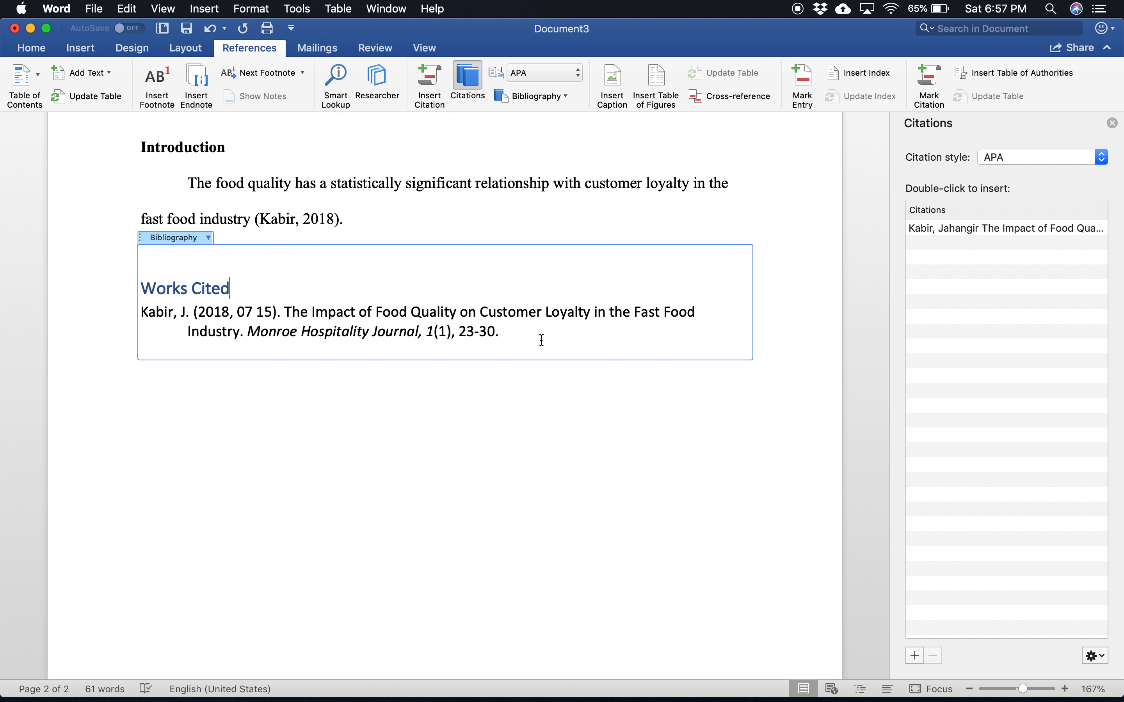
key(BackSpace)
key(BackSpace)
key(BackSpace)
key(BackSpace)
key(BackSpace)
key(BackSpace)
key(BackSpace)
key(BackSpace)
key(BackSpace)
key(BackSpace)
key(BackSpace)
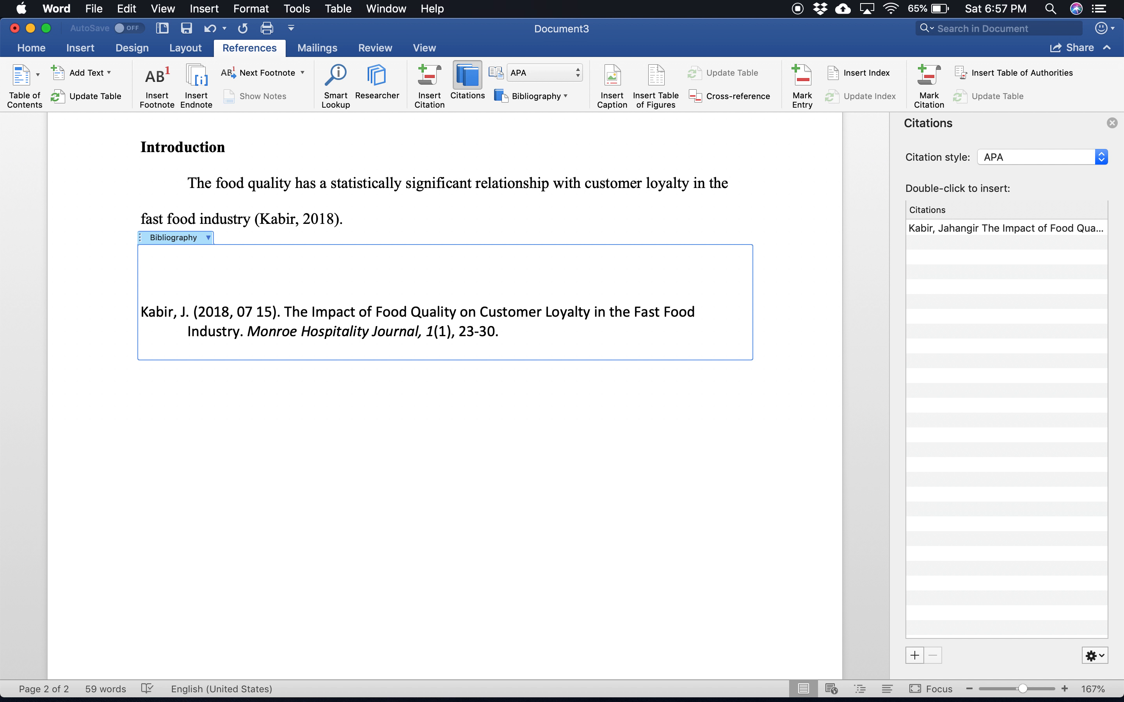
text(References)
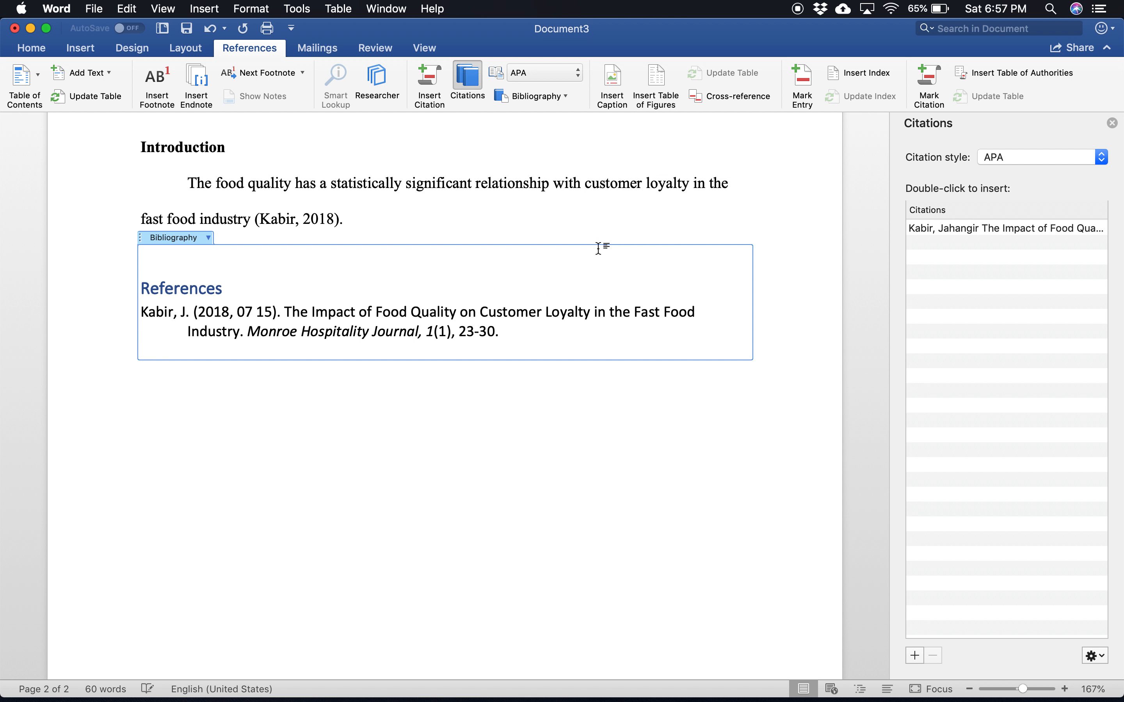
key(BackSpace)
Step: Center the "References" heading and set it to 12-point Times New Roman
click(31, 48)
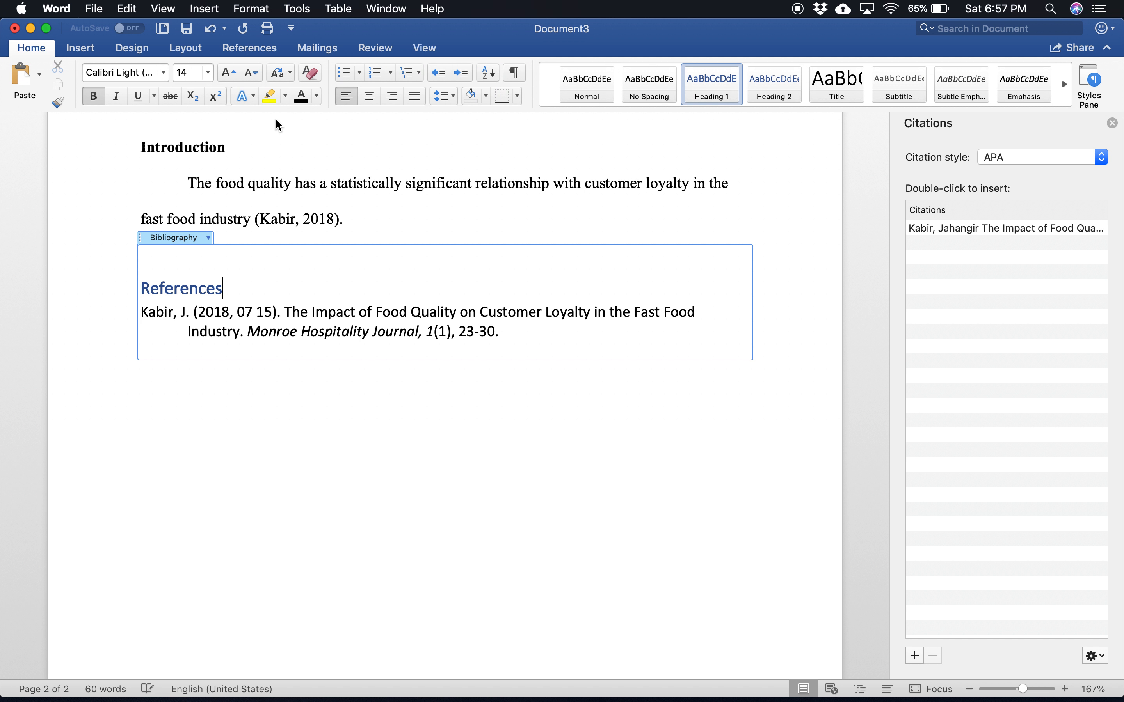
click(368, 96)
drag(488, 289, 398, 300)
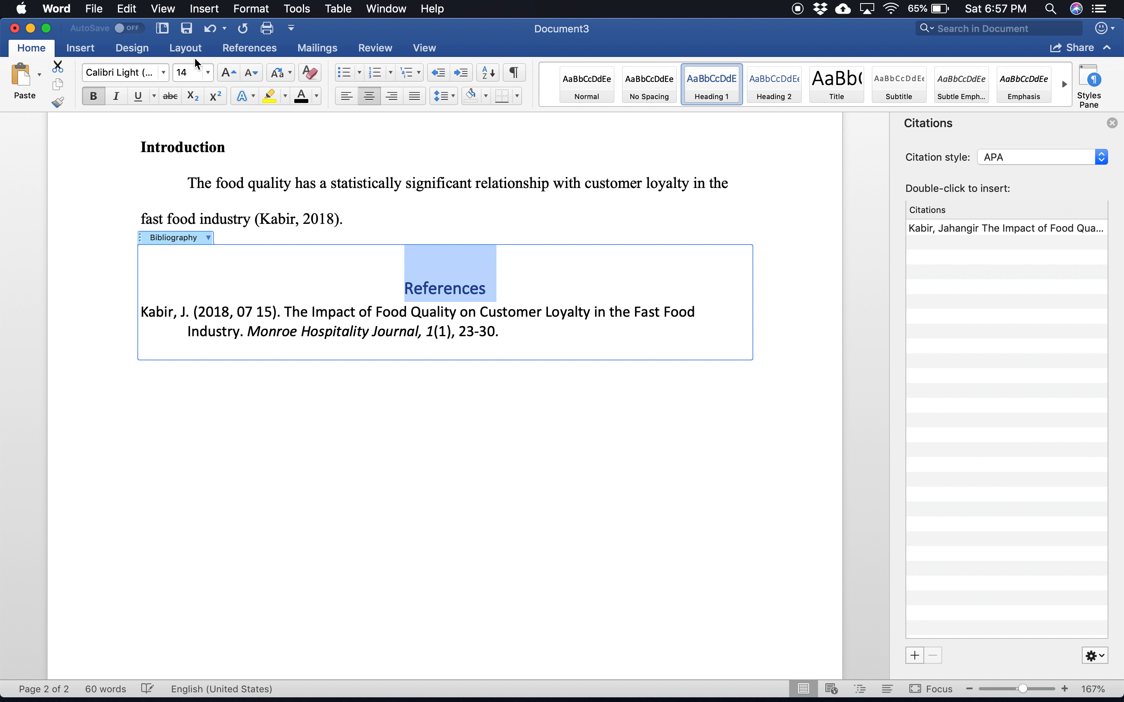
click(208, 73)
click(215, 226)
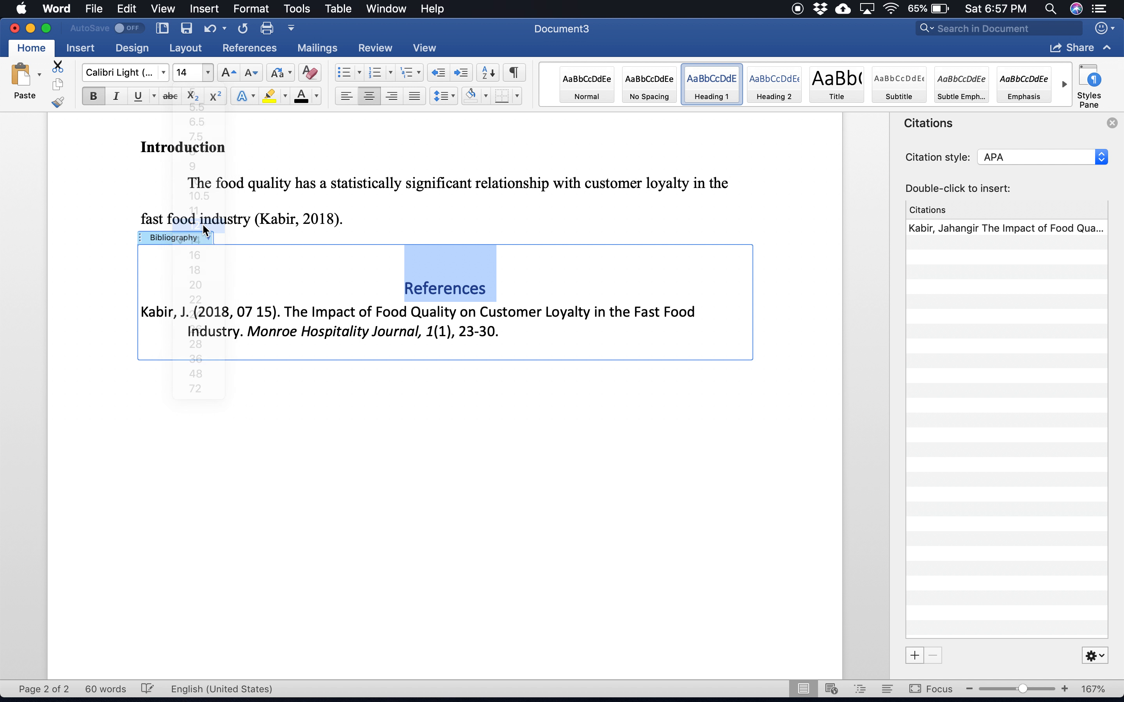
click(166, 75)
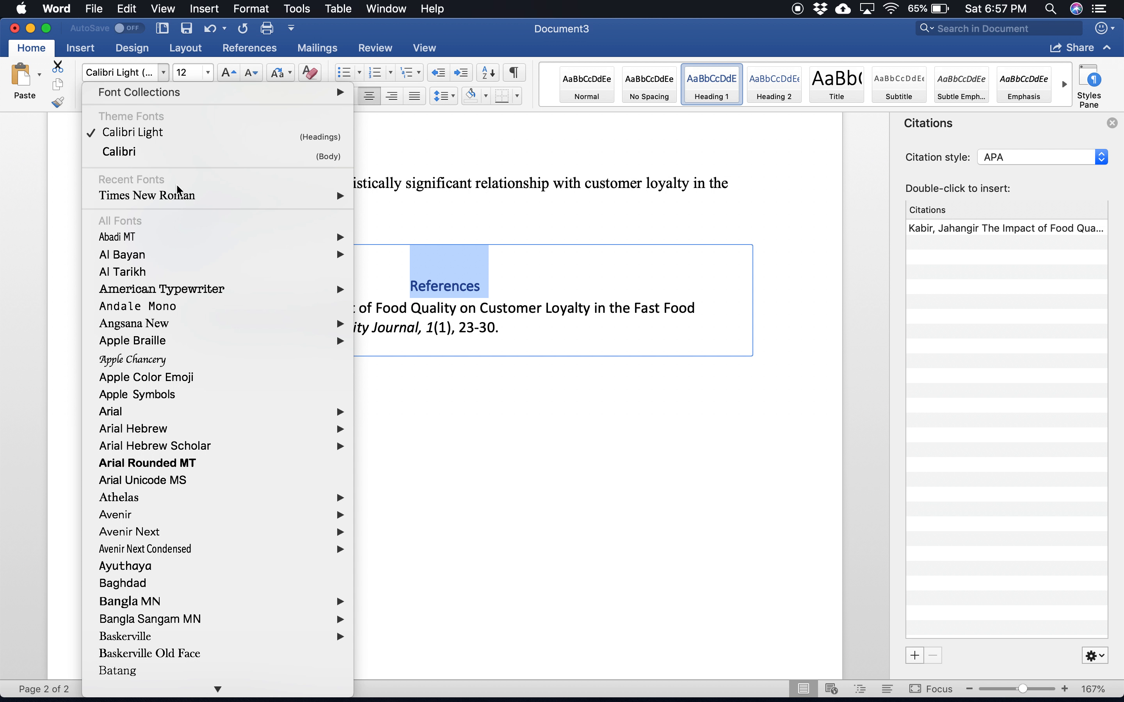
mouse_move(215, 198)
click(412, 204)
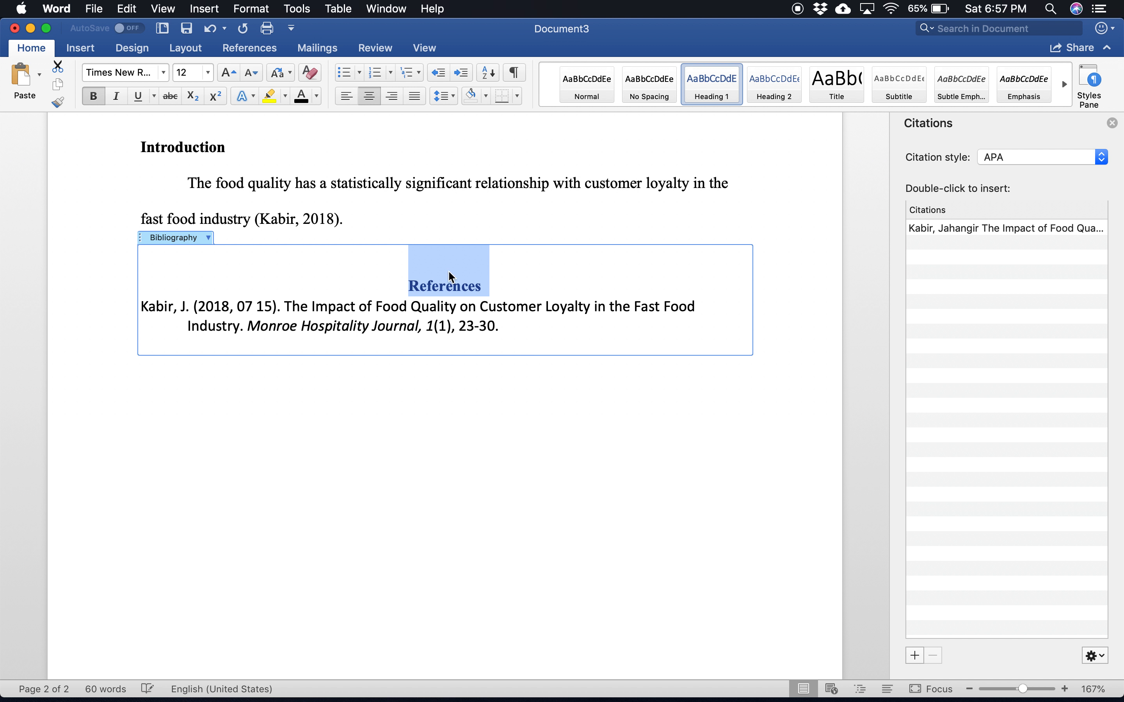
Step: Change the font color of the "References" heading to black
triple_click(504, 319)
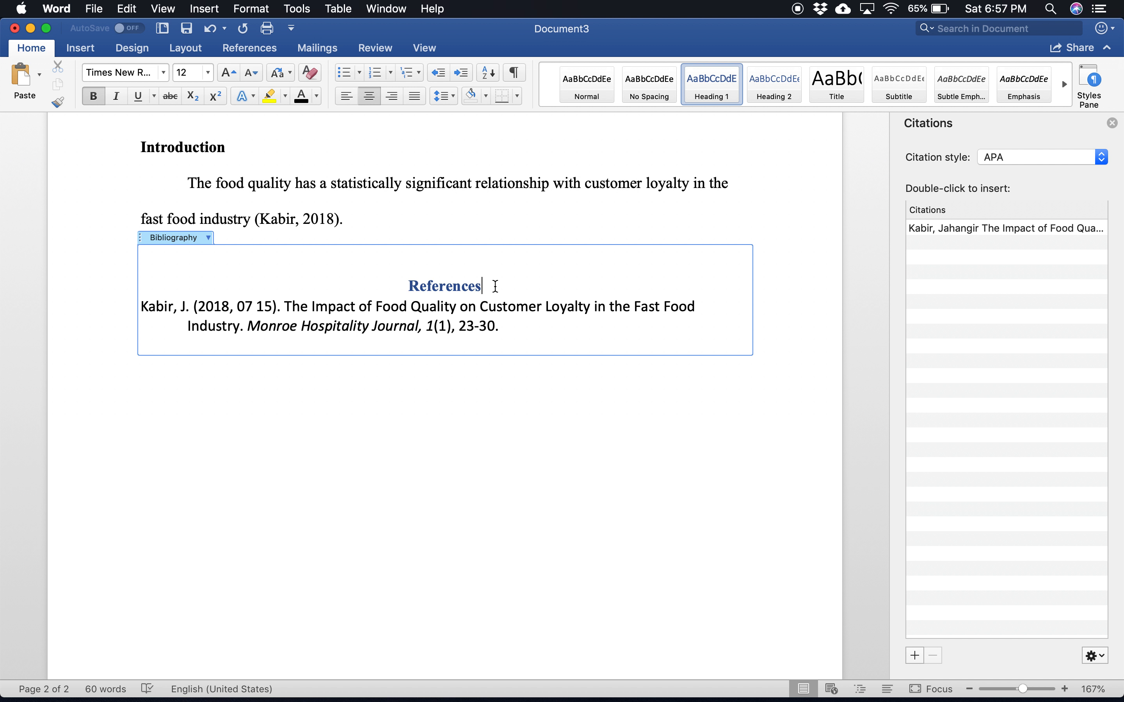
drag(493, 285, 413, 277)
click(301, 98)
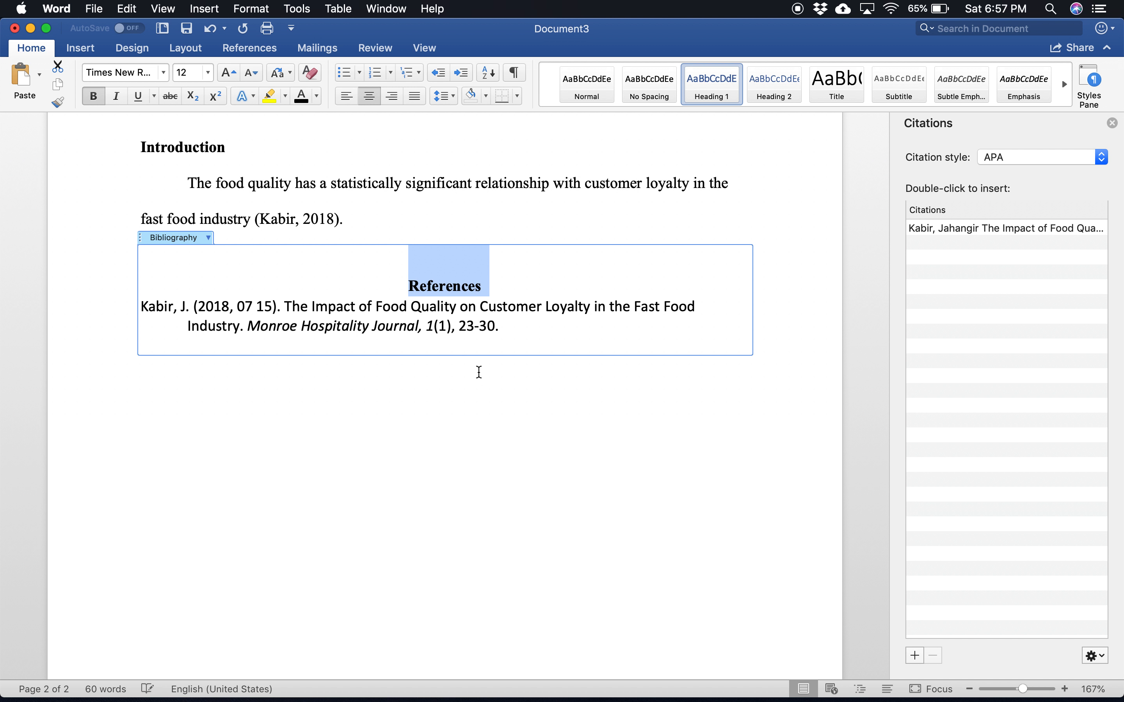
click(473, 396)
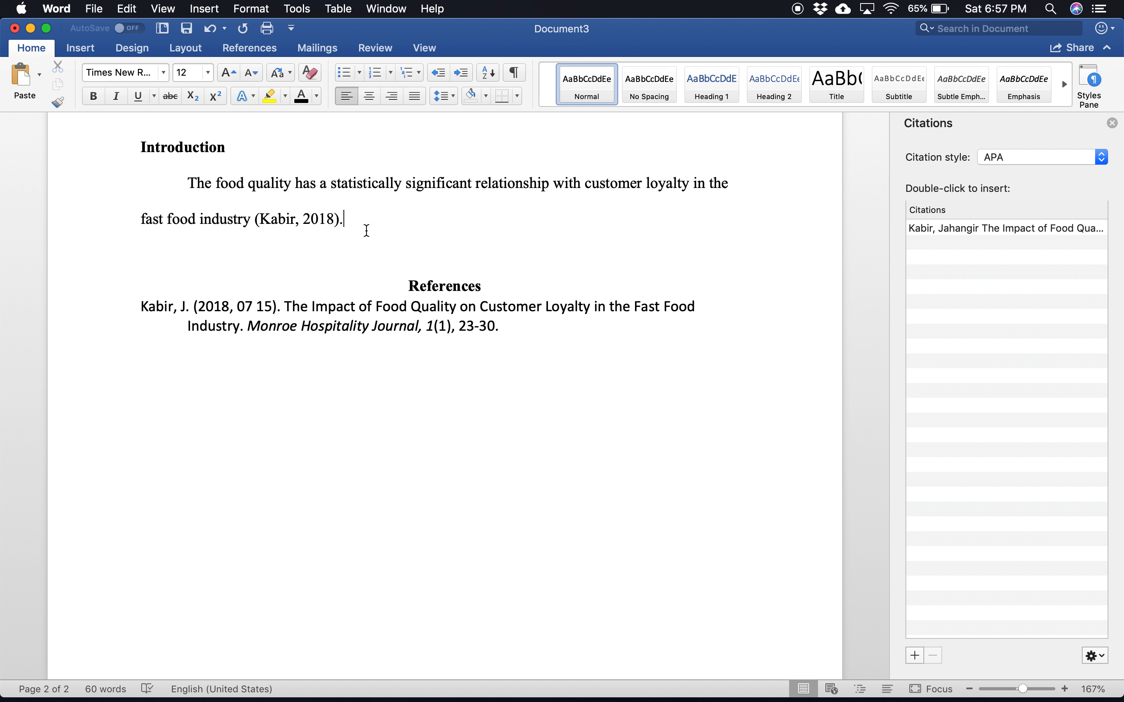
Step: Add a blank line after the introduction sentence and insert a page break there to put the reference list on its own page
key(Return)
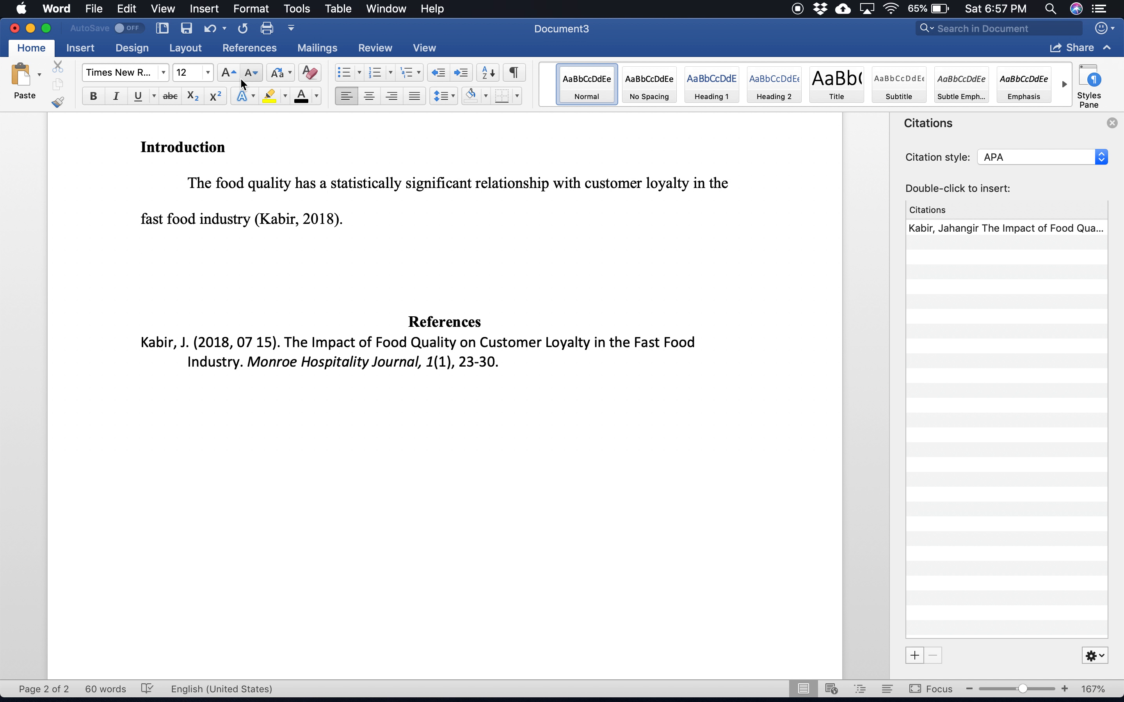
key(Down)
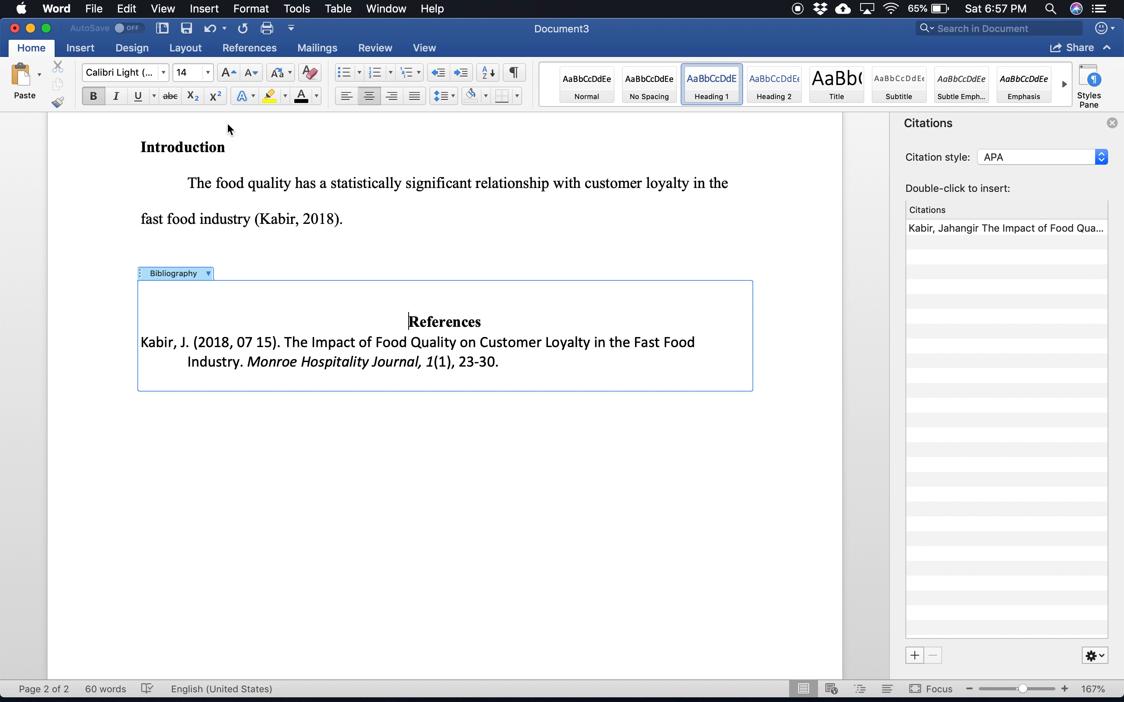
click(161, 257)
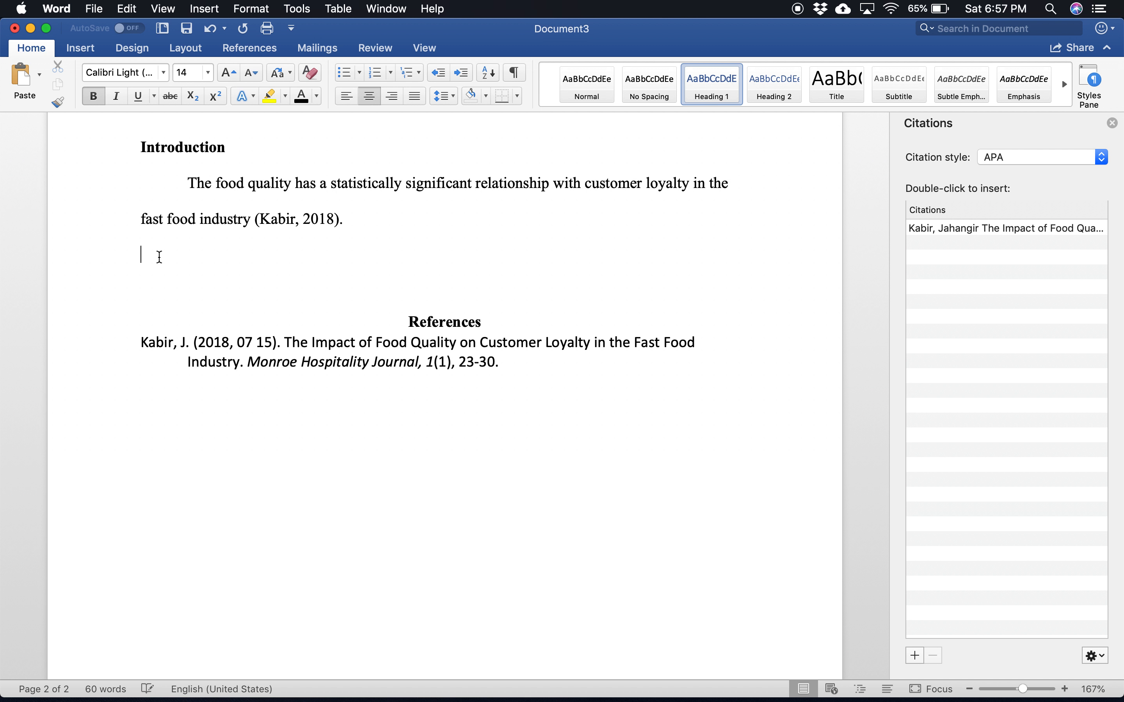
click(80, 48)
click(46, 102)
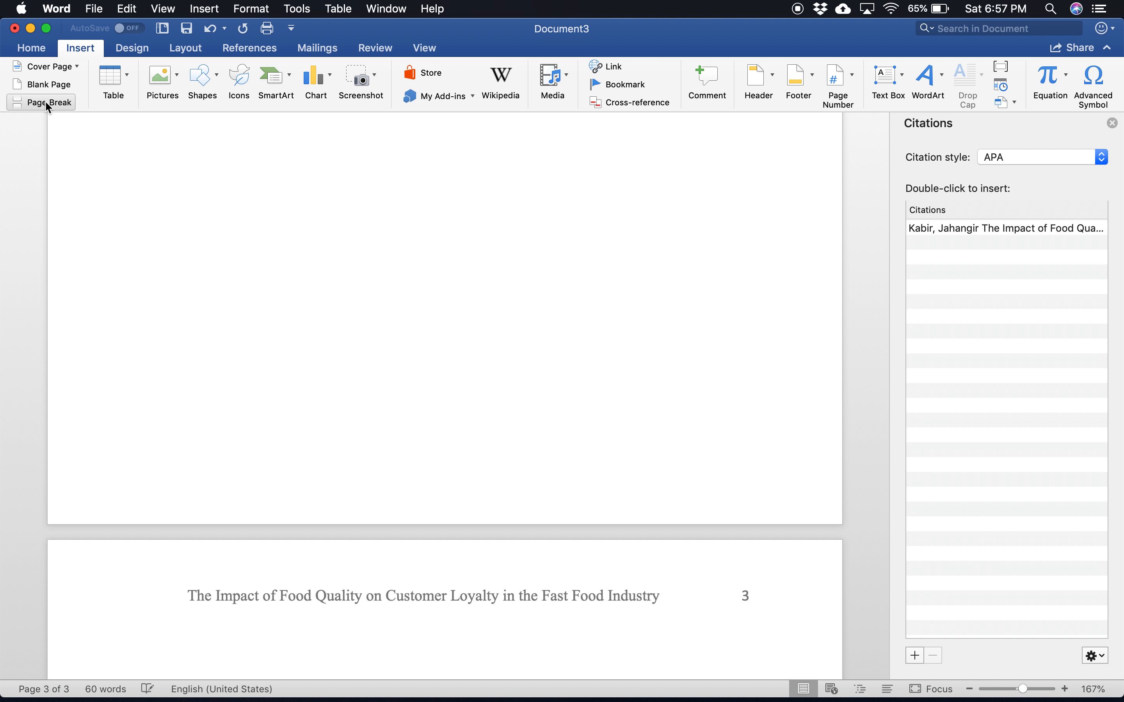
scroll(558, 439, down, 5)
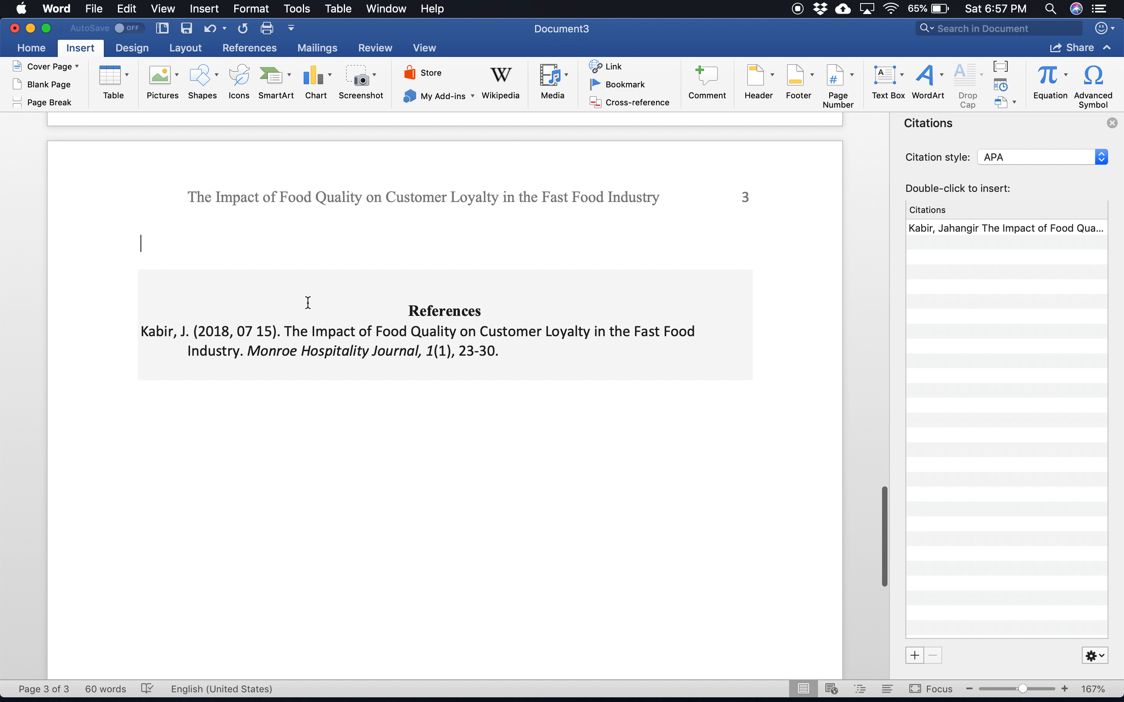
Step: Remove the empty line above the "References" heading on the third page
click(216, 276)
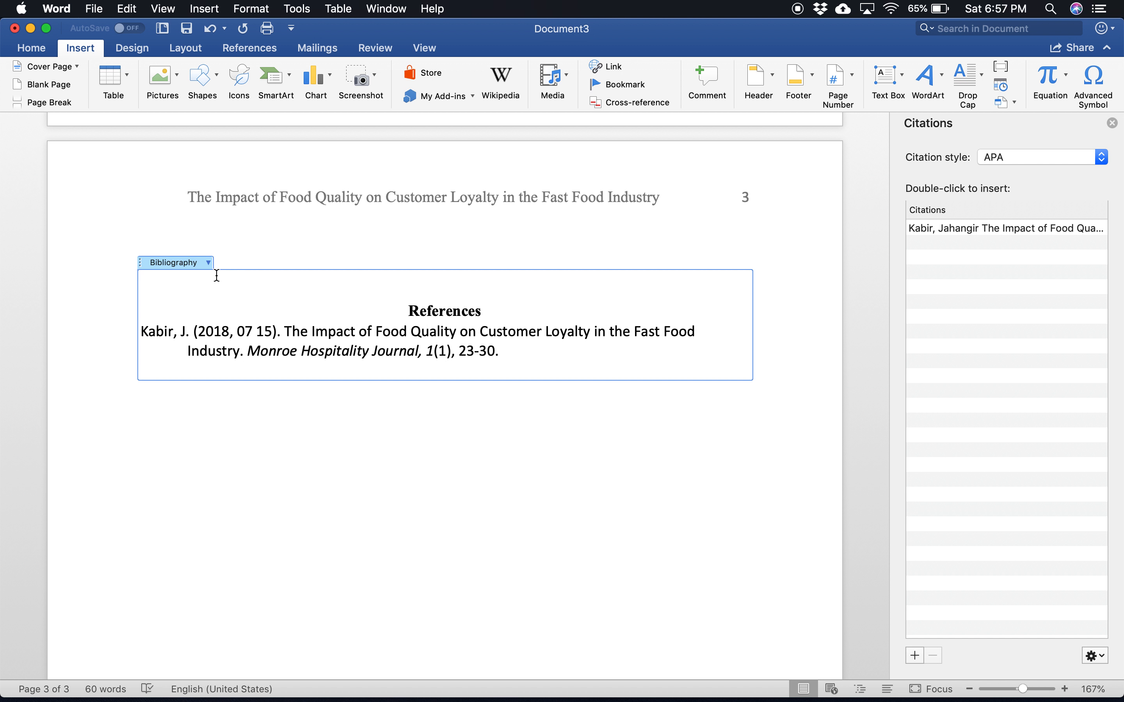
click(246, 256)
text(\)
key(BackSpace)
key(BackSpace)
key(BackSpace)
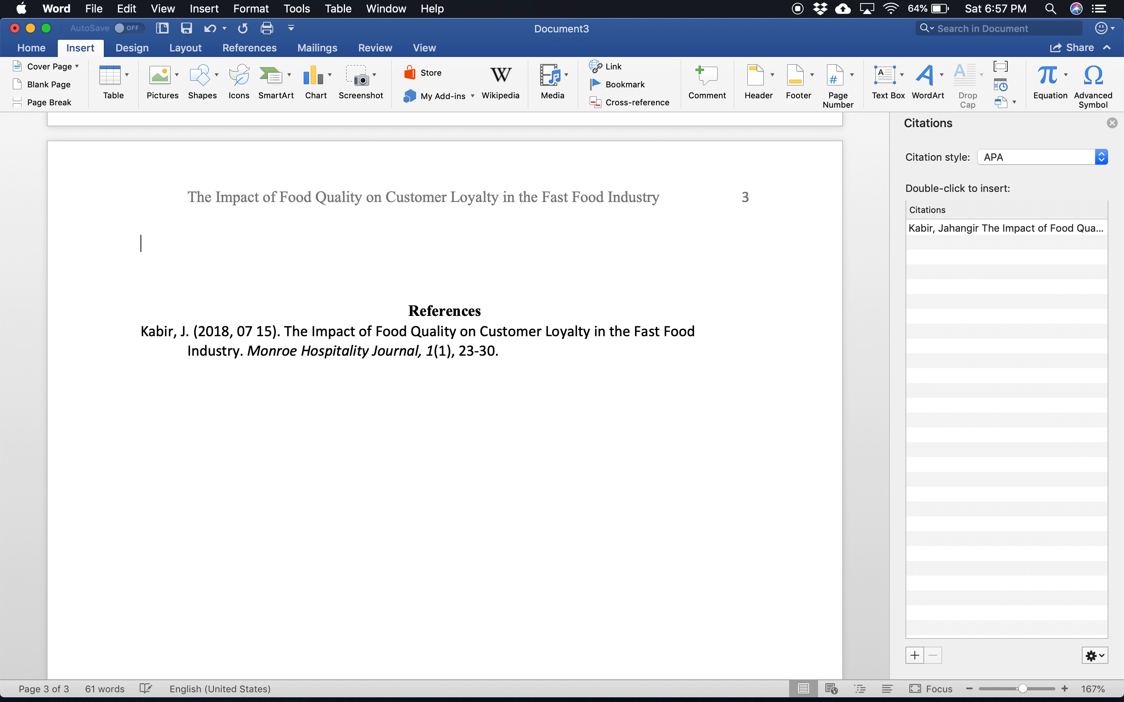
Step: Begin a second introduction sentence after the citation with "However, according an industry expert", correcting the misspelled "industry"
scroll(285, 359, down, 20)
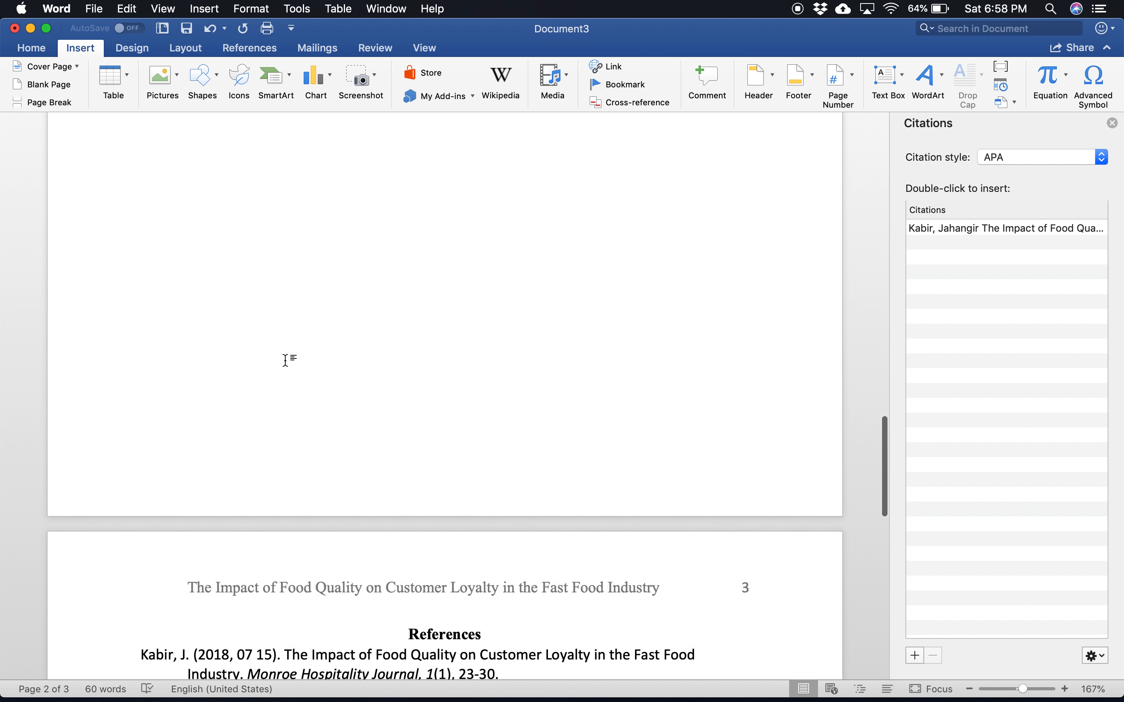
scroll(286, 359, up, 6)
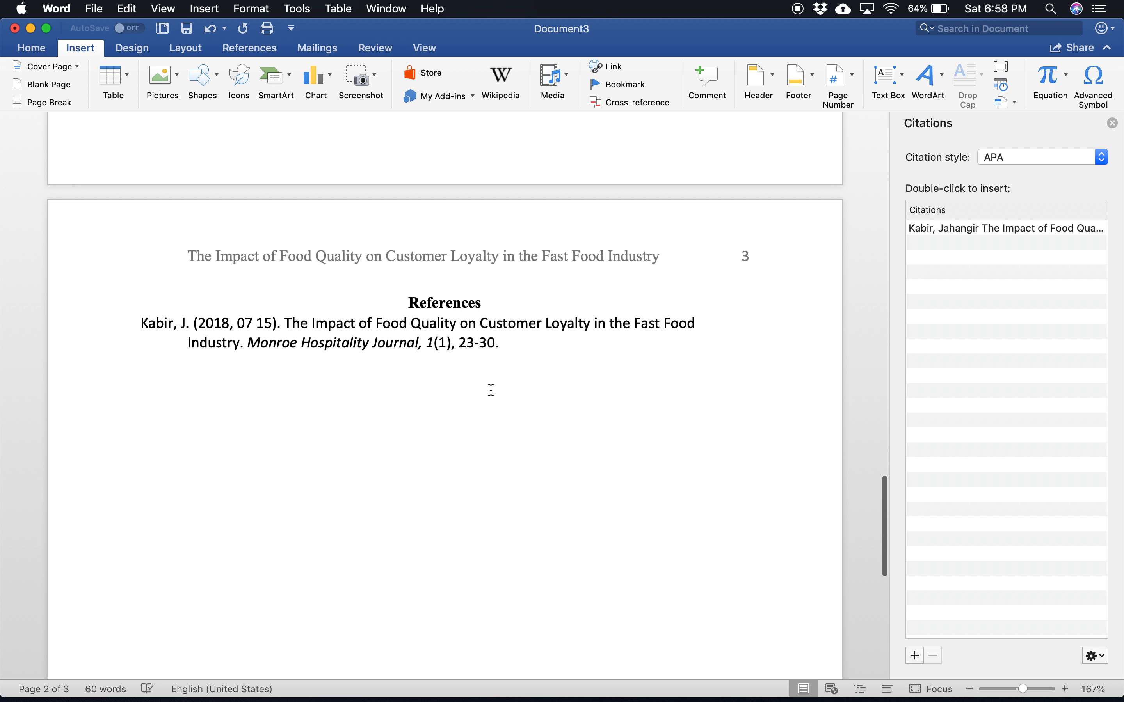
scroll(496, 384, up, 10)
scroll(496, 384, up, 6)
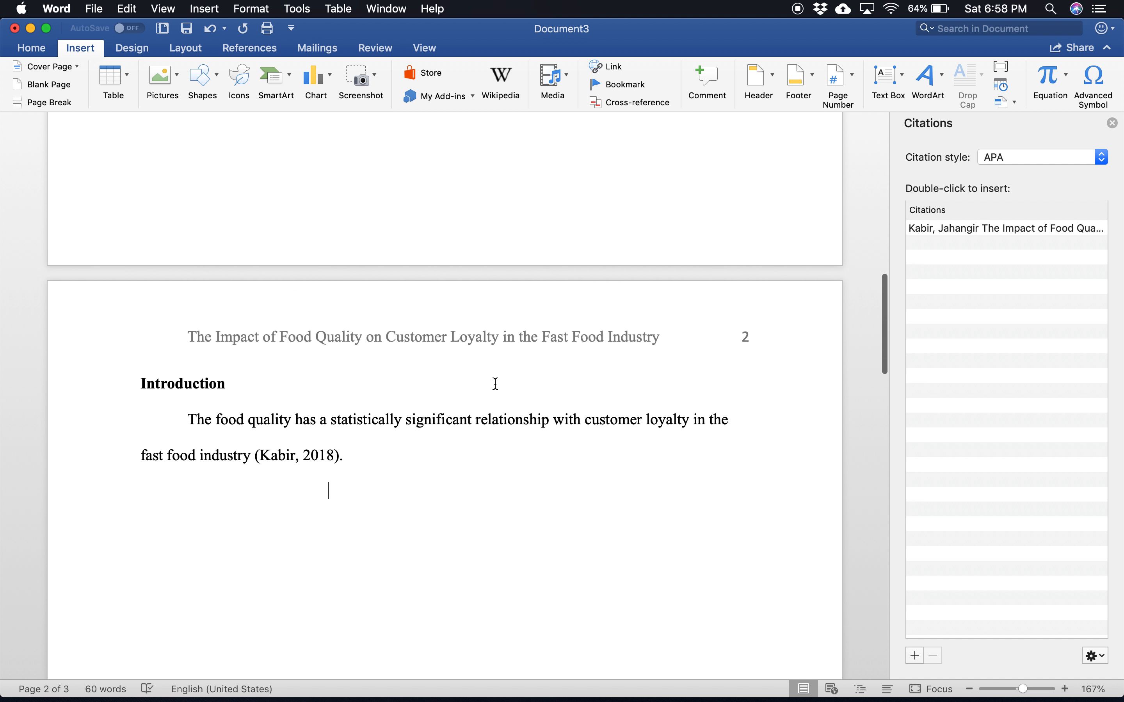
click(379, 482)
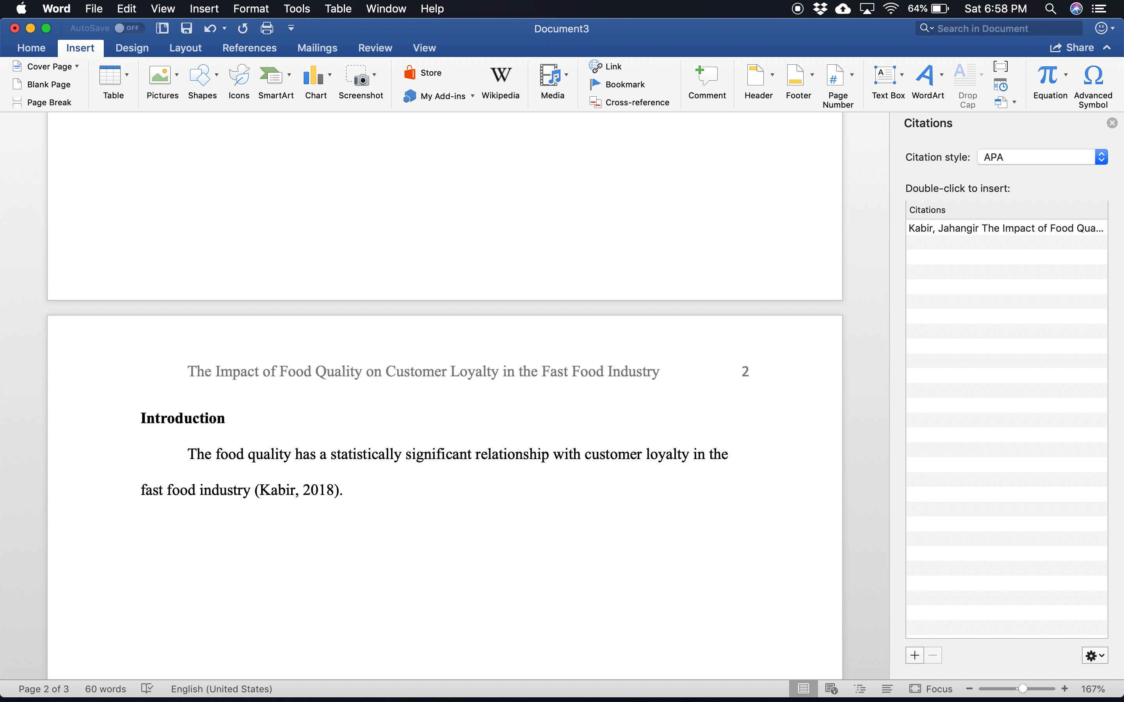
text(However)
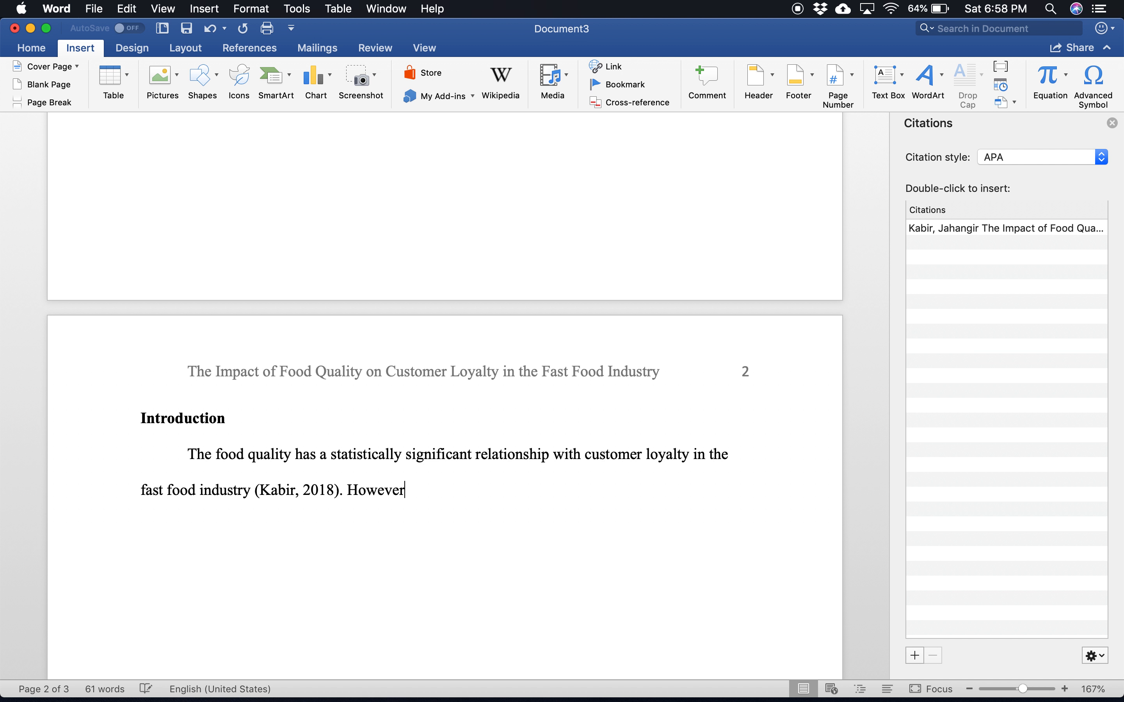
text(, an)
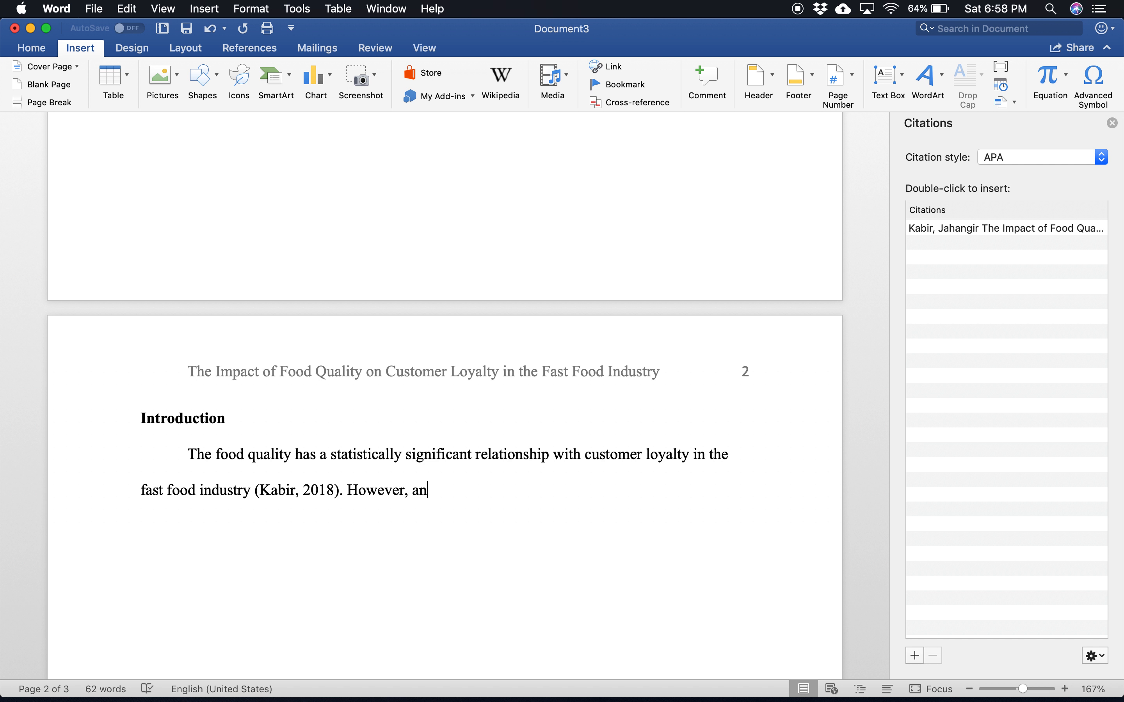
key(BackSpace)
key(BackSpace)
text(according an industy experts)
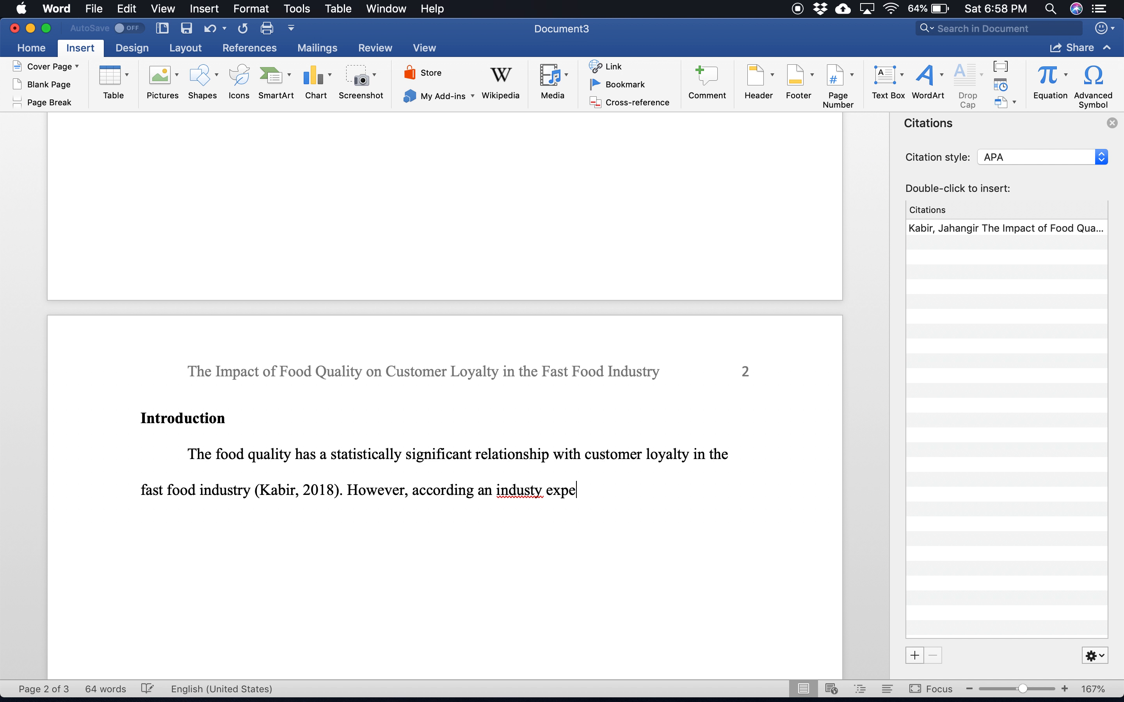
right_click(530, 495)
click(581, 471)
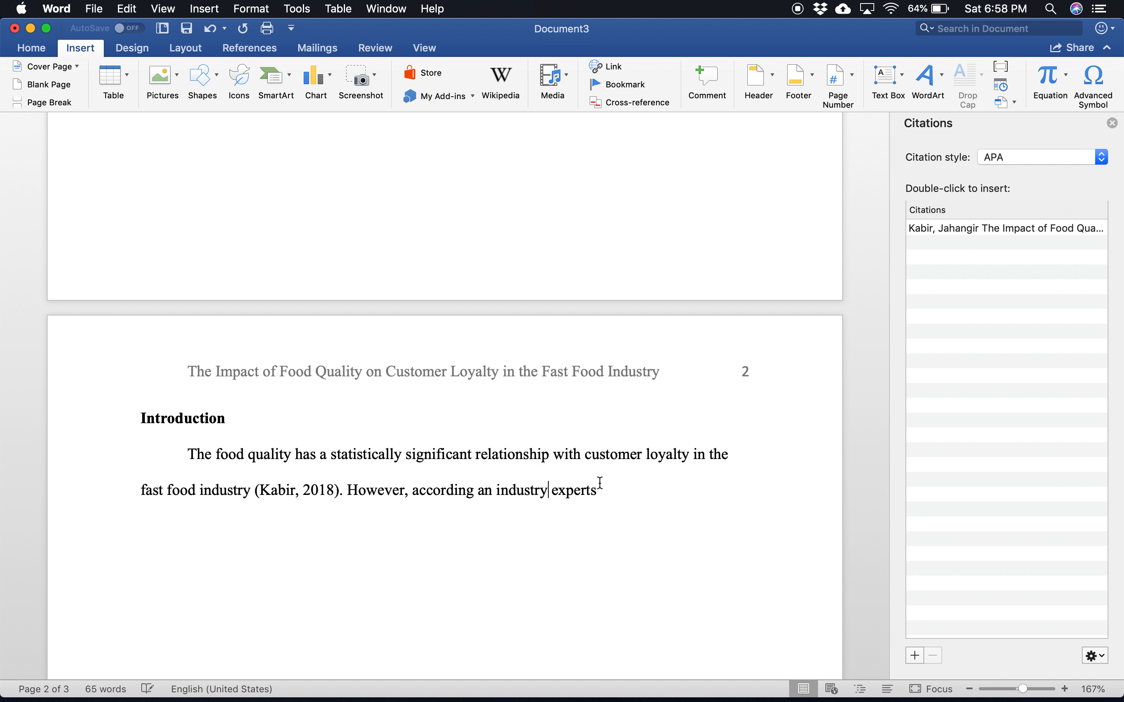
key(BackSpace)
key(BackSpace)
Step: Continue the second introduction sentence with "food quality does not play a role"
text(food quality doe)
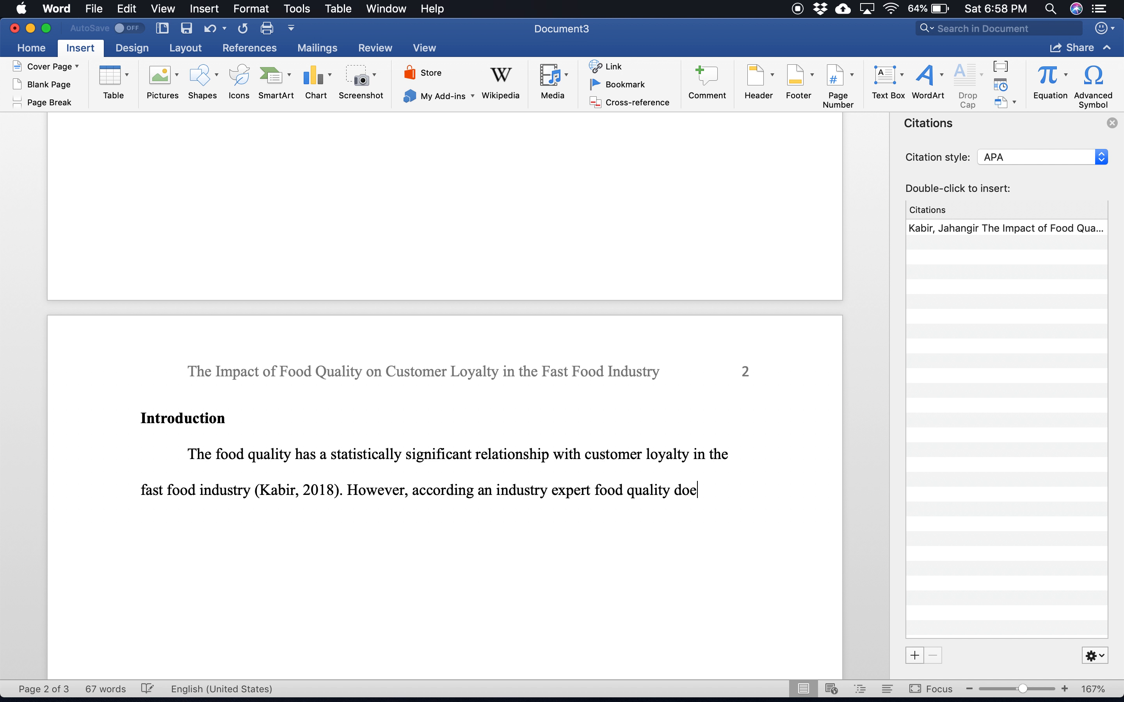
text(s not play a role in)
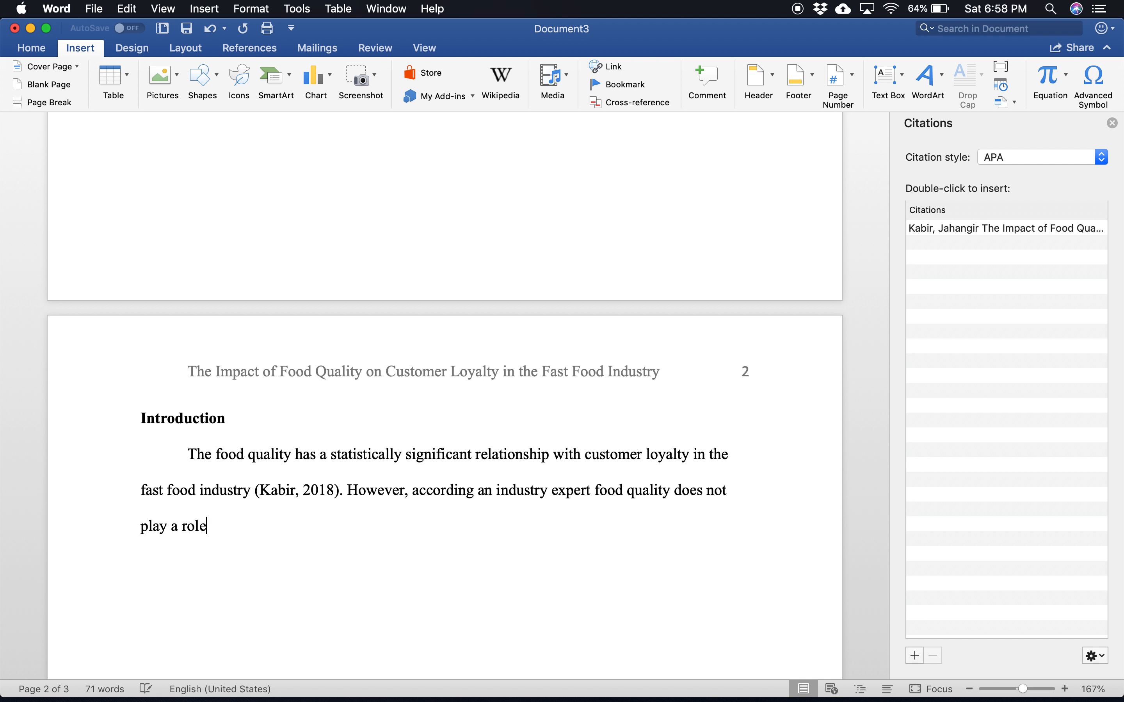
key(BackSpace)
key(BackSpace)
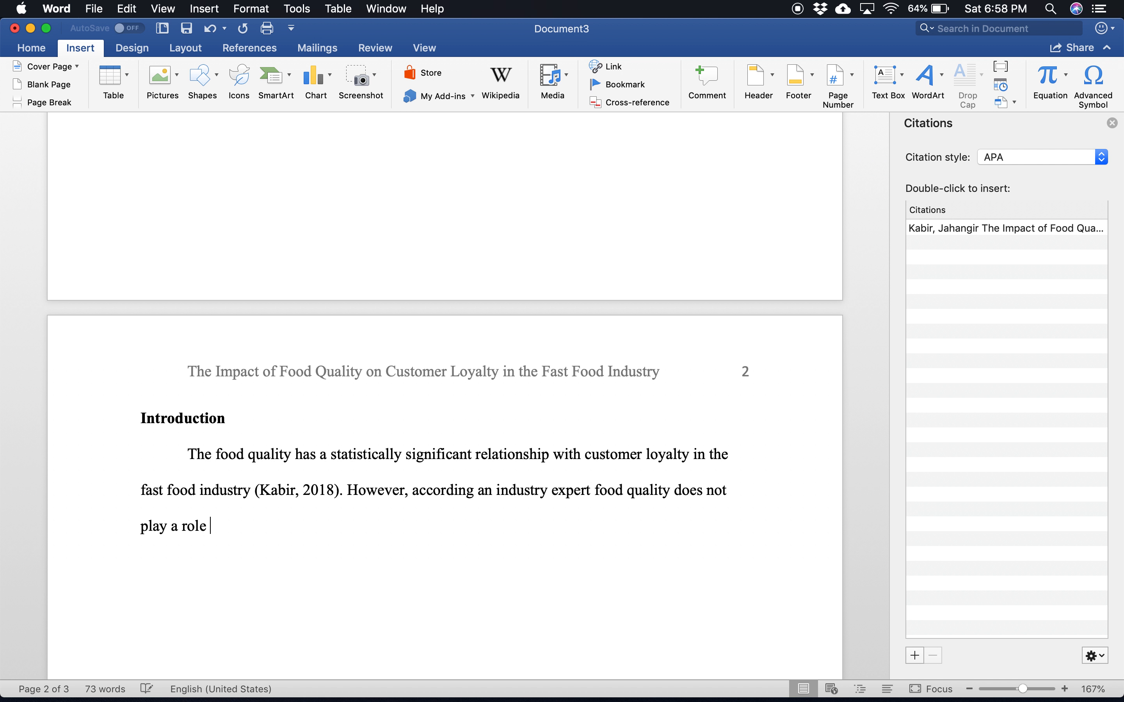
Step: Finish the second introduction sentence with "on customer loyalty in the fast food industry."
text(on customer loyalty ion)
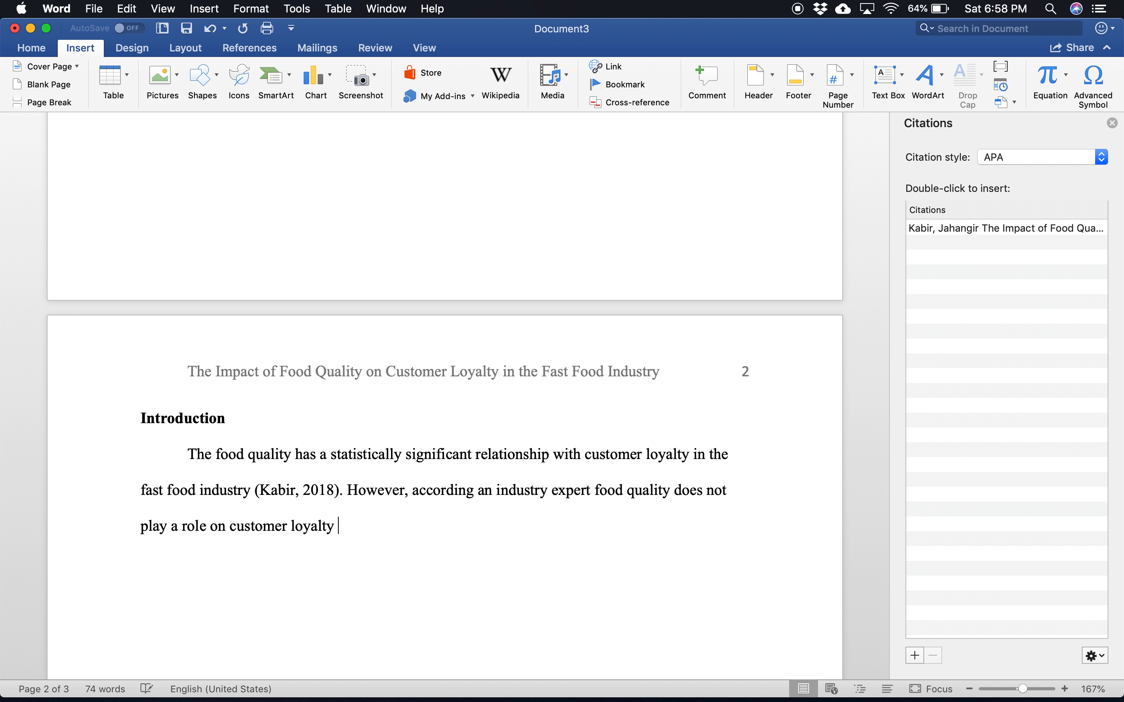
key(BackSpace)
key(BackSpace)
key(BackSpace)
text(in the fast food industry)
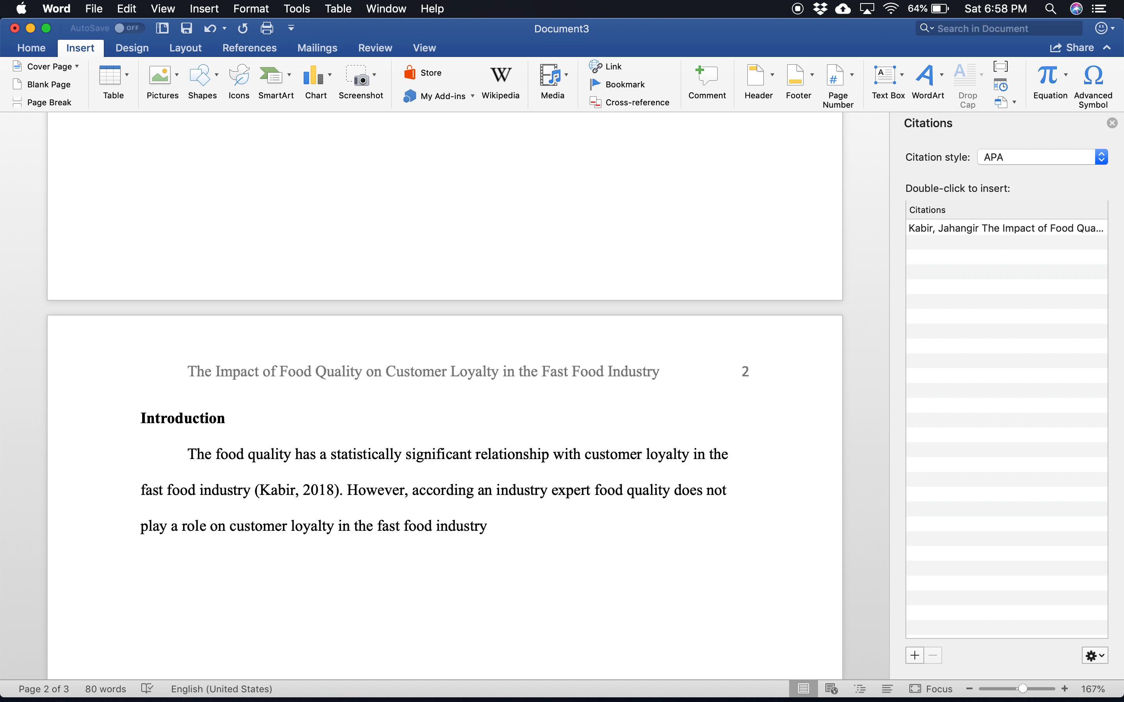
text(.)
Step: Create a new APA source of type Web site with all bibliography fields shown, and enter the author's full name
click(1048, 157)
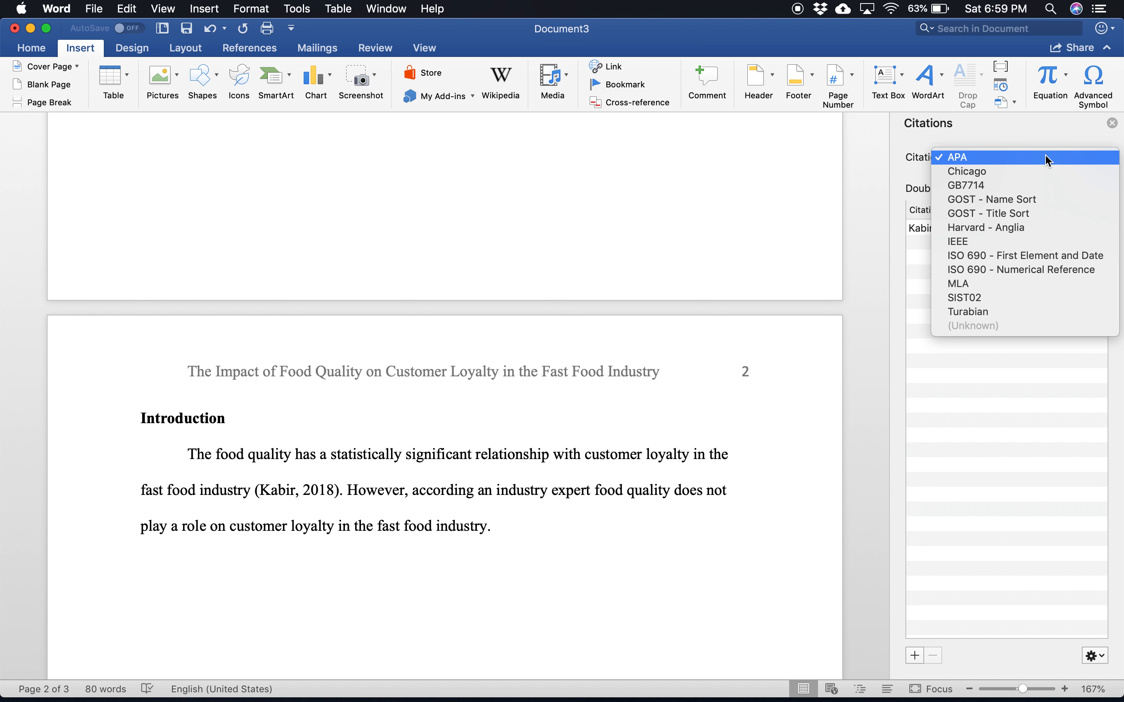
click(979, 157)
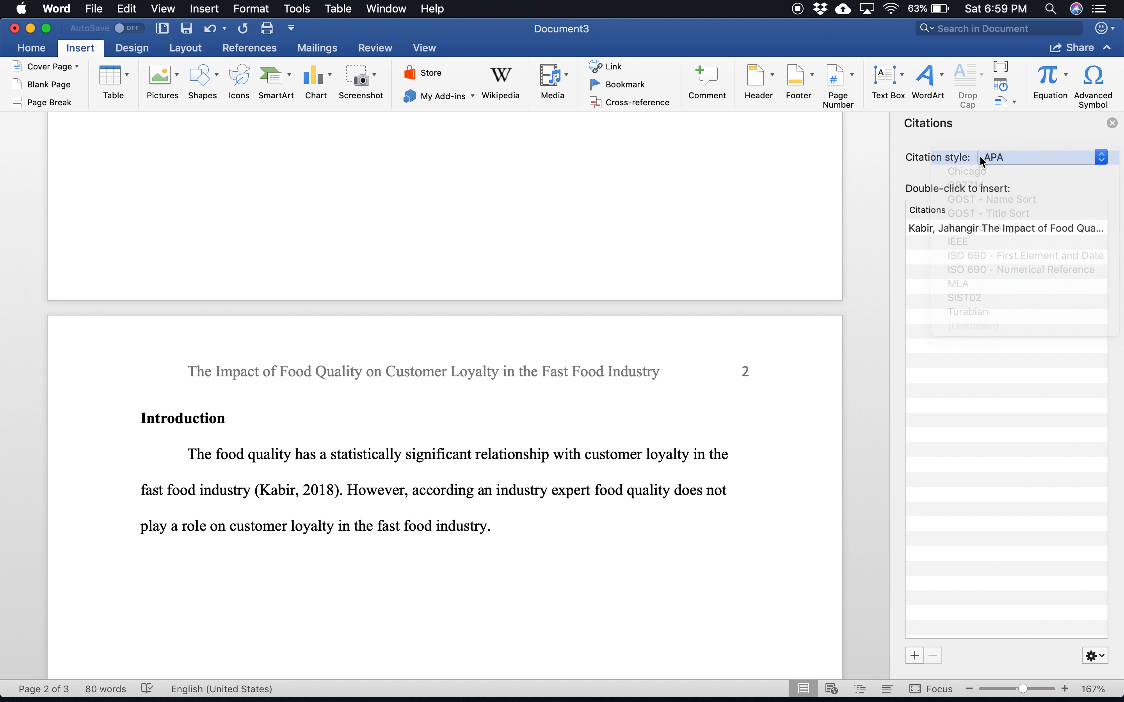
click(915, 656)
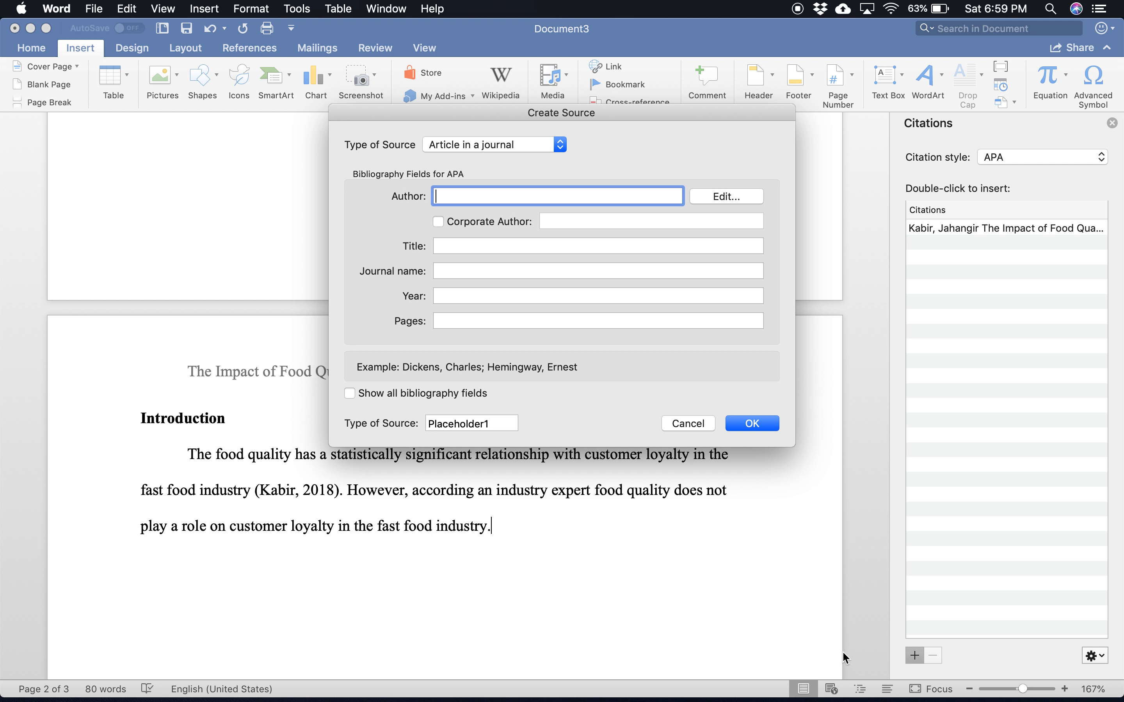
click(351, 394)
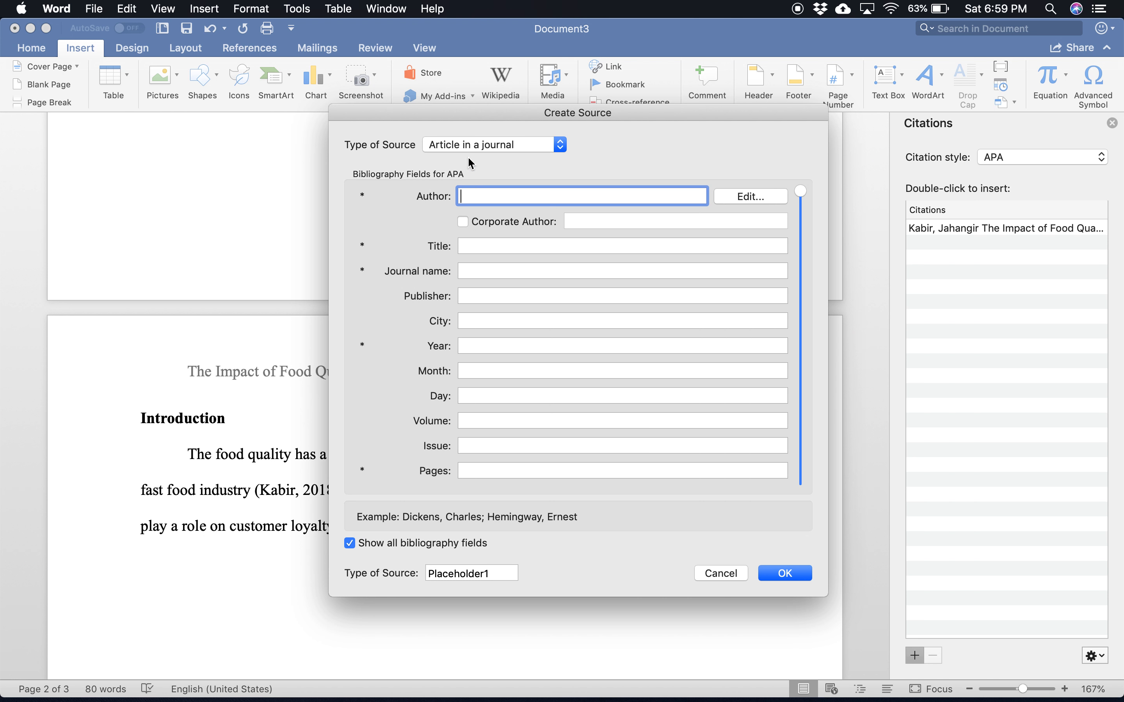
click(479, 143)
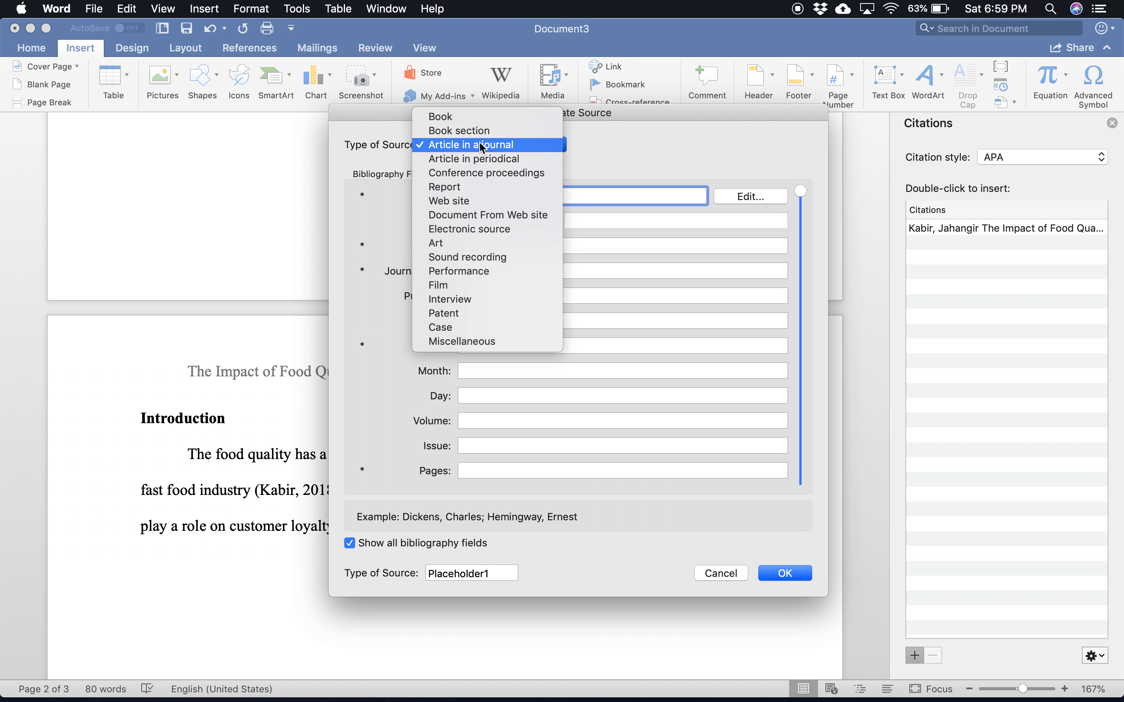
click(458, 200)
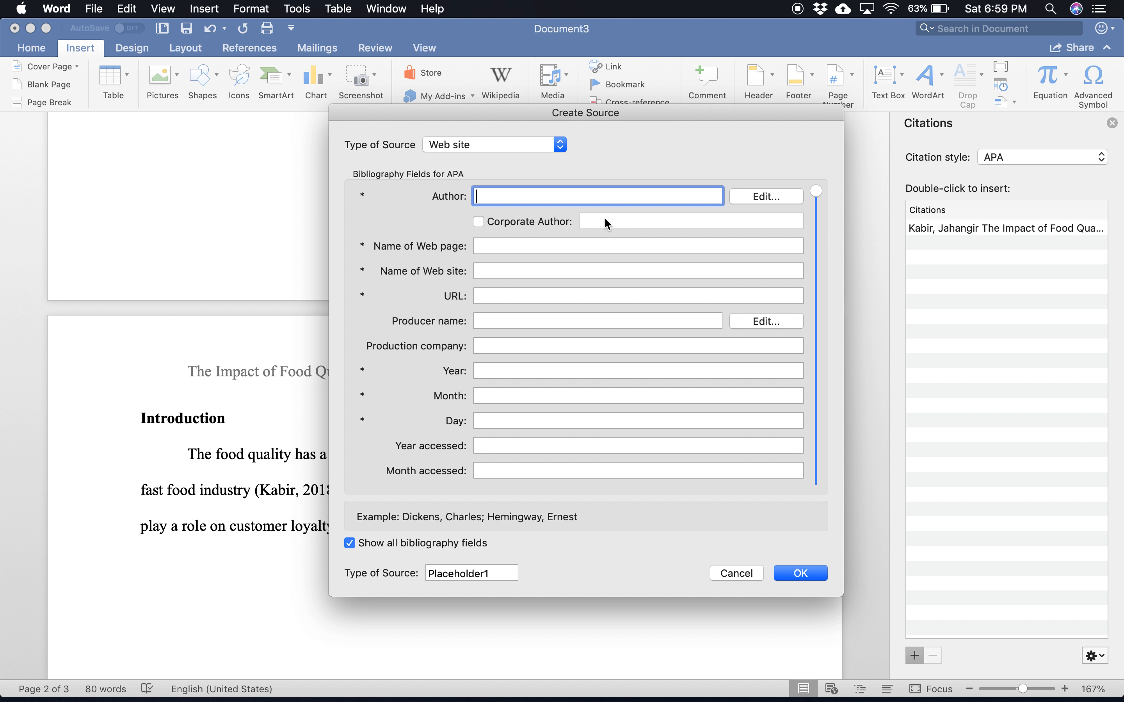
text(David Graham)
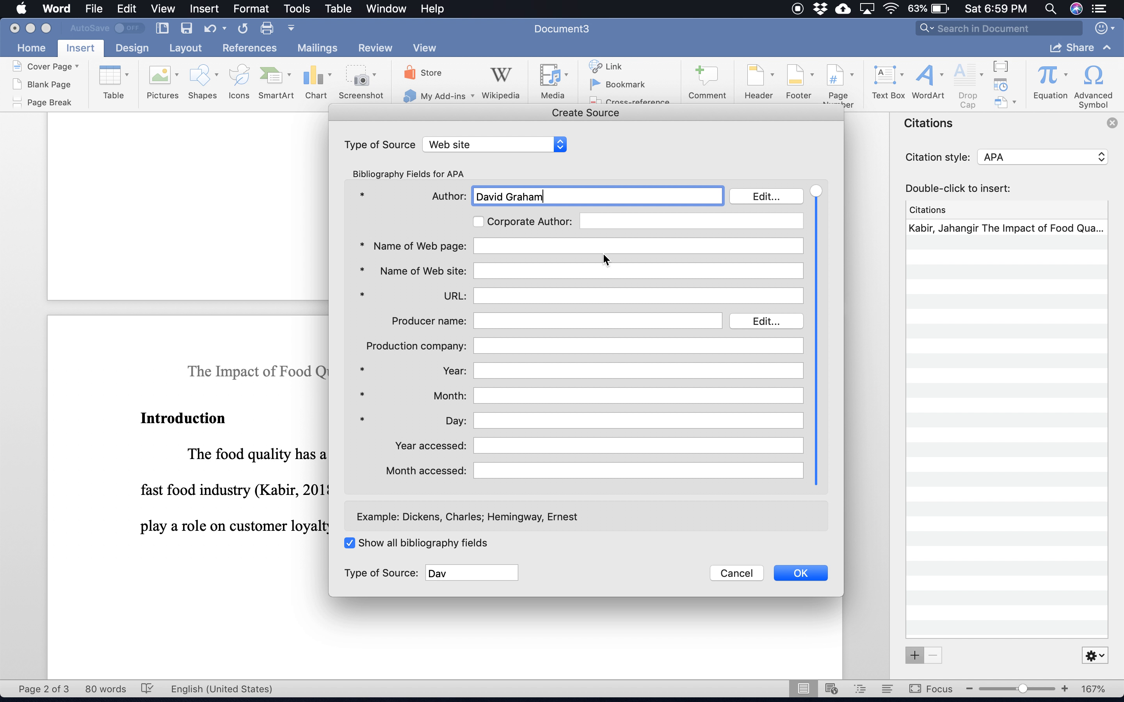
Step: Enter "Food Quality and Custoimer Loyalty" as the source's web page name
click(507, 249)
text(The Q)
key(BackSpace)
key(BackSpace)
key(BackSpace)
key(BackSpace)
key(BackSpace)
text(Fod)
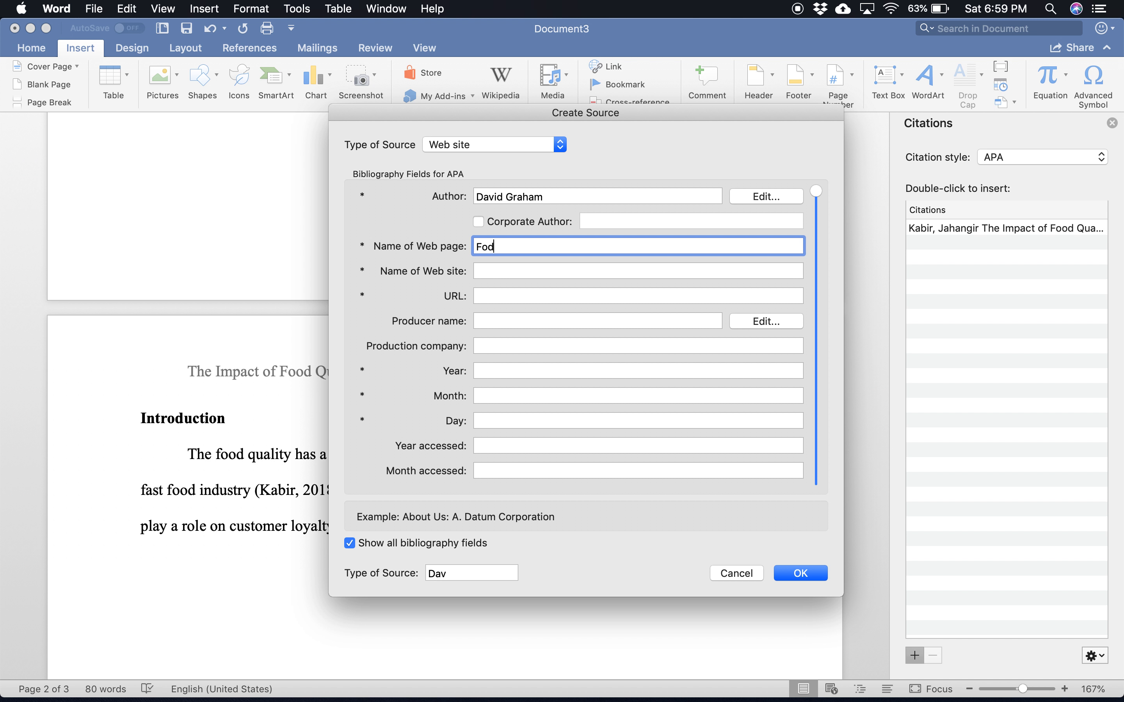
key(BackSpace)
text(od Quality and Custoimer Loyalty)
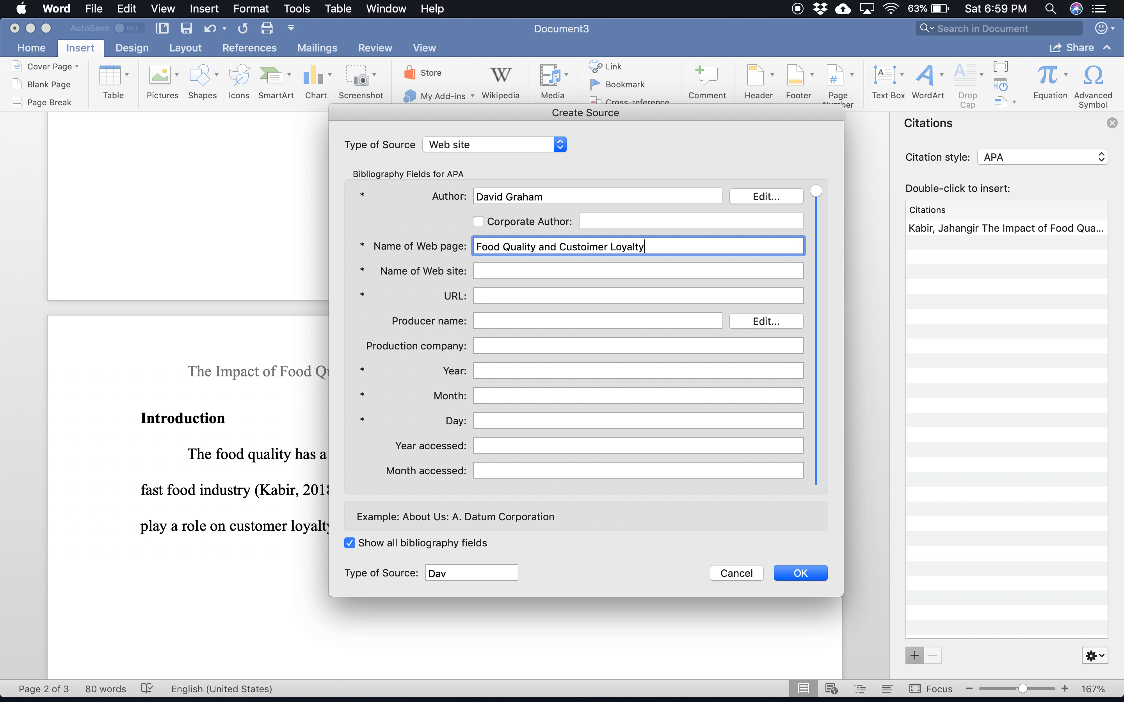
click(511, 270)
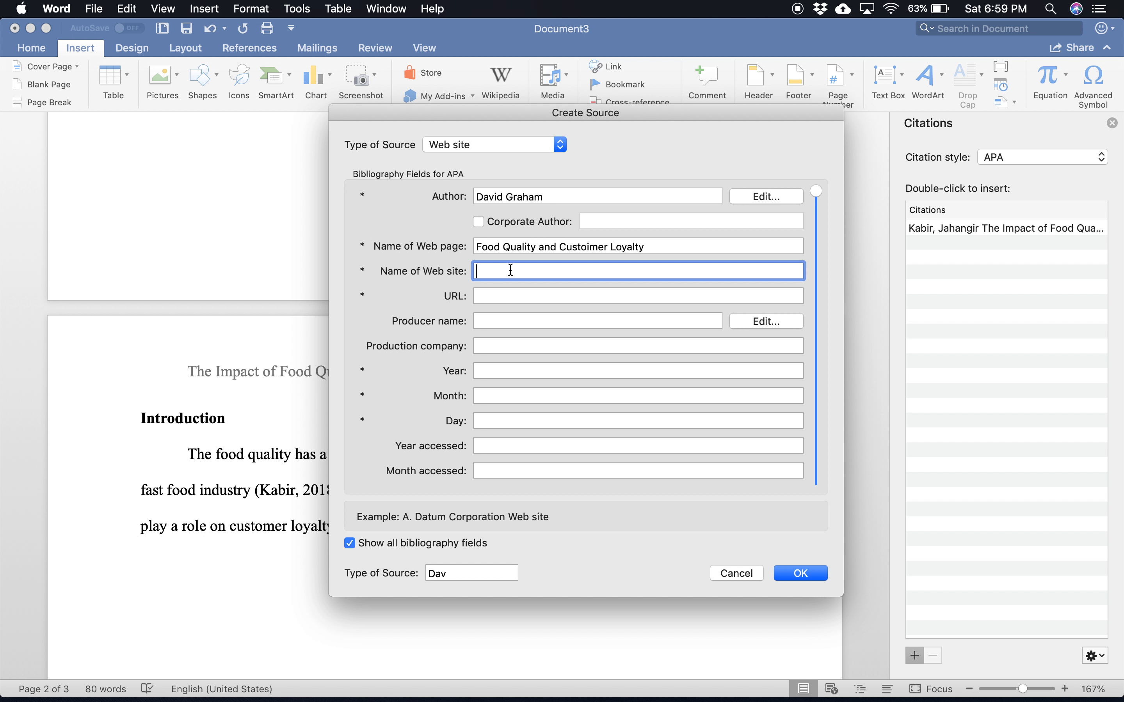
text(Fast)
key(BackSpace)
key(BackSpace)
key(BackSpace)
key(BackSpace)
text(www.fastfood.com)
click(502, 295)
text(http://foodqiua)
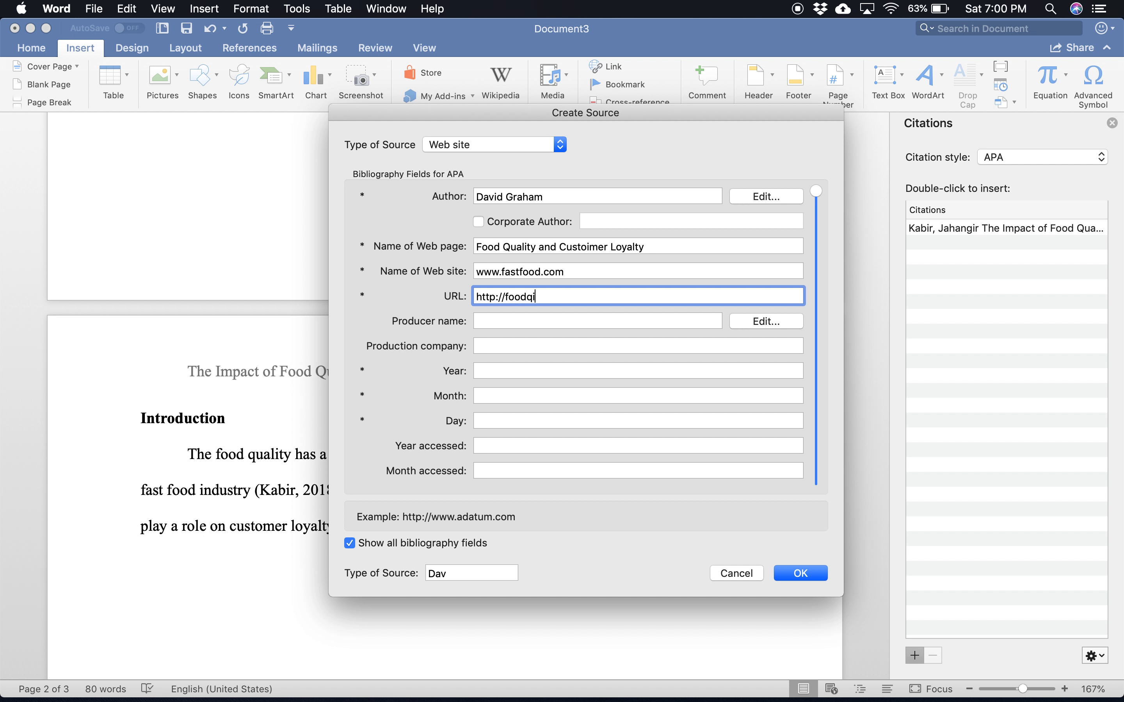
key(BackSpace)
text(ua)
key(BackSpace)
key(BackSpace)
key(BackSpace)
text(uality)
text(-fastfood.com)
Step: Set the web site source's publication date to year 2018, month 7, day 15
click(487, 372)
text(2018)
click(487, 395)
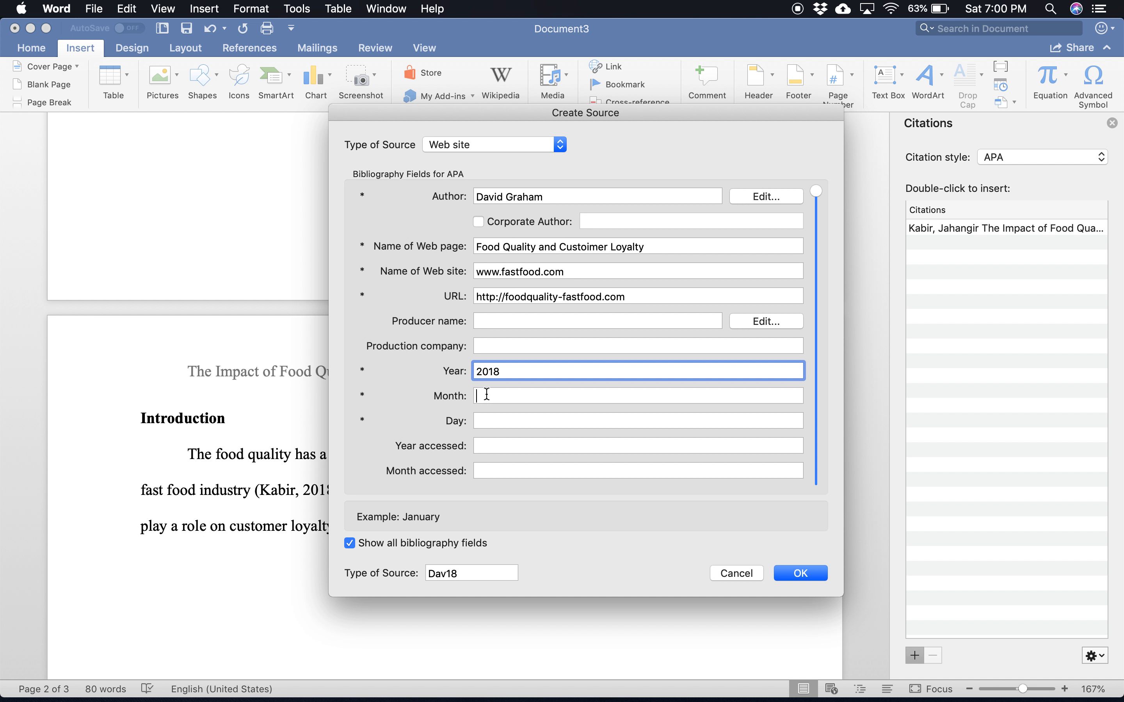
text(7)
click(503, 424)
text(15)
Step: Set the source's year accessed to 2018 and month accessed to 7, and insert it as a citation
click(505, 444)
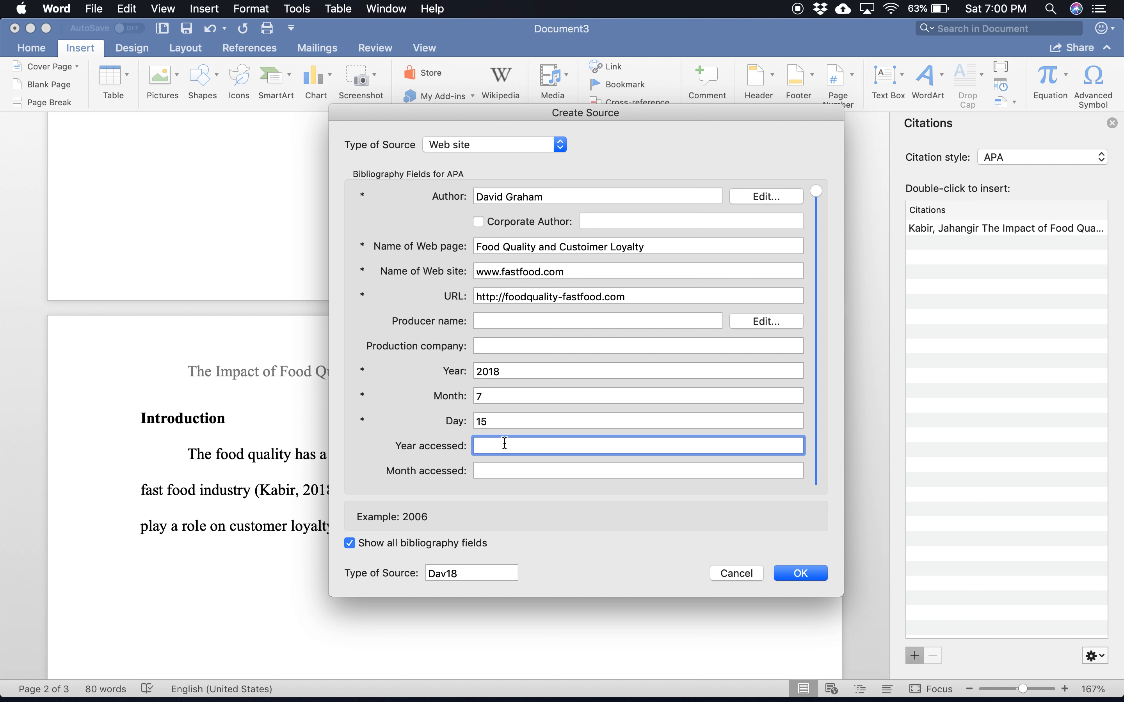
text(2018)
click(493, 470)
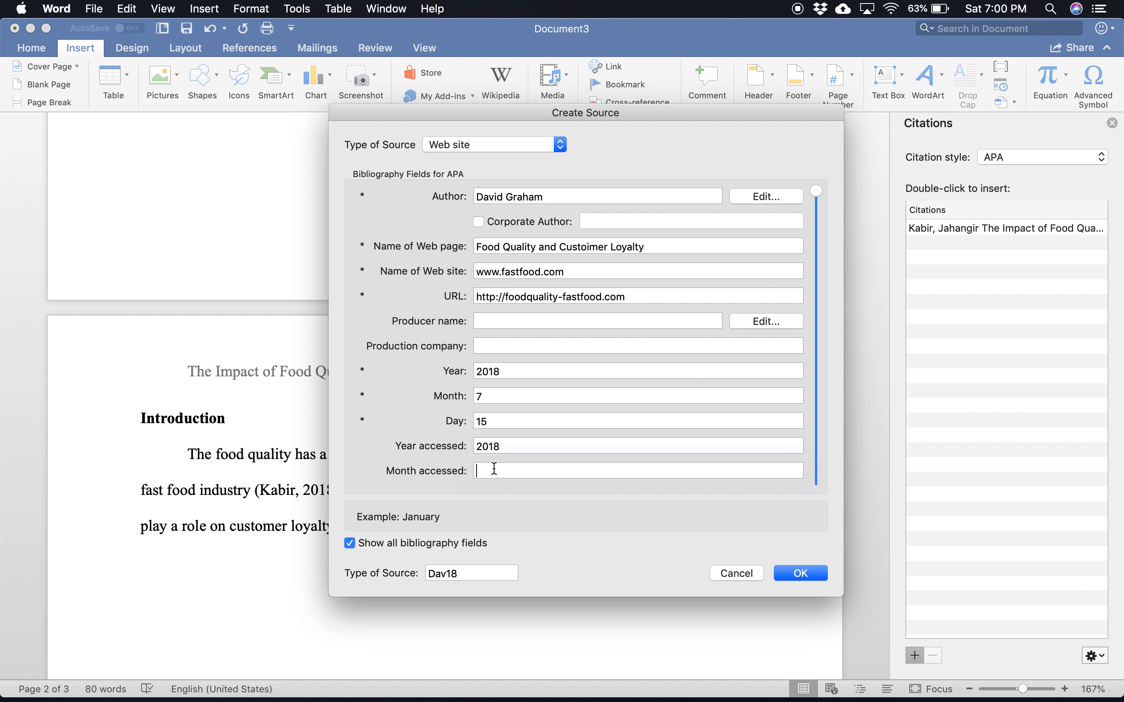
text(7)
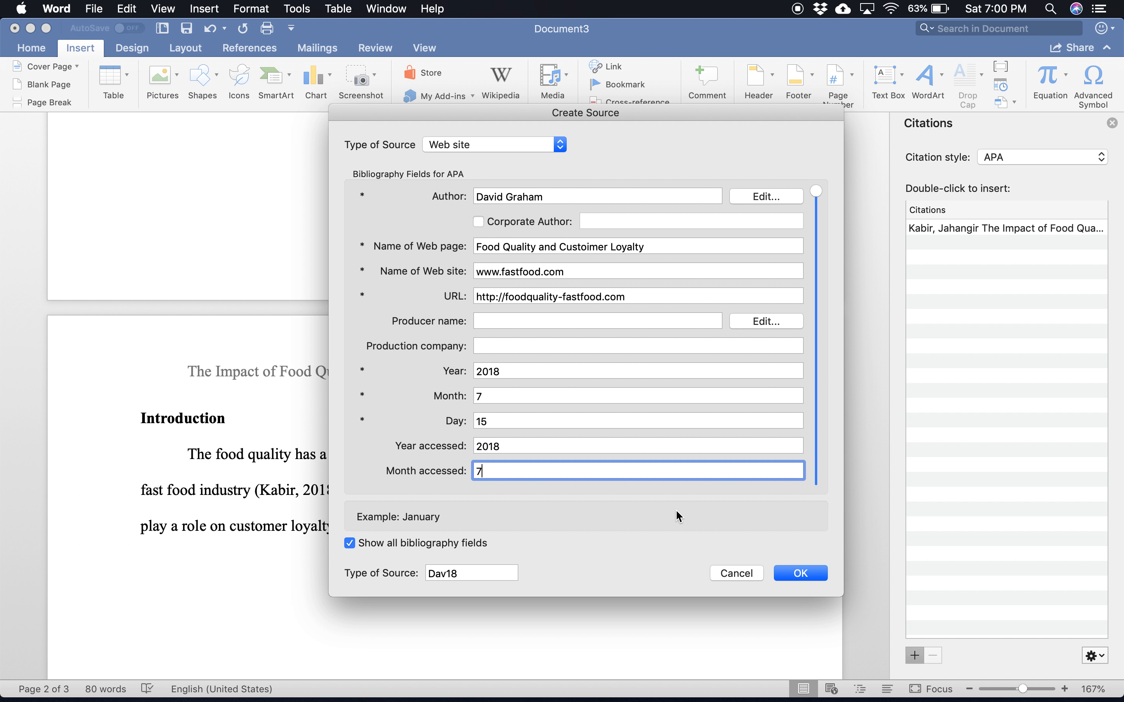
click(802, 576)
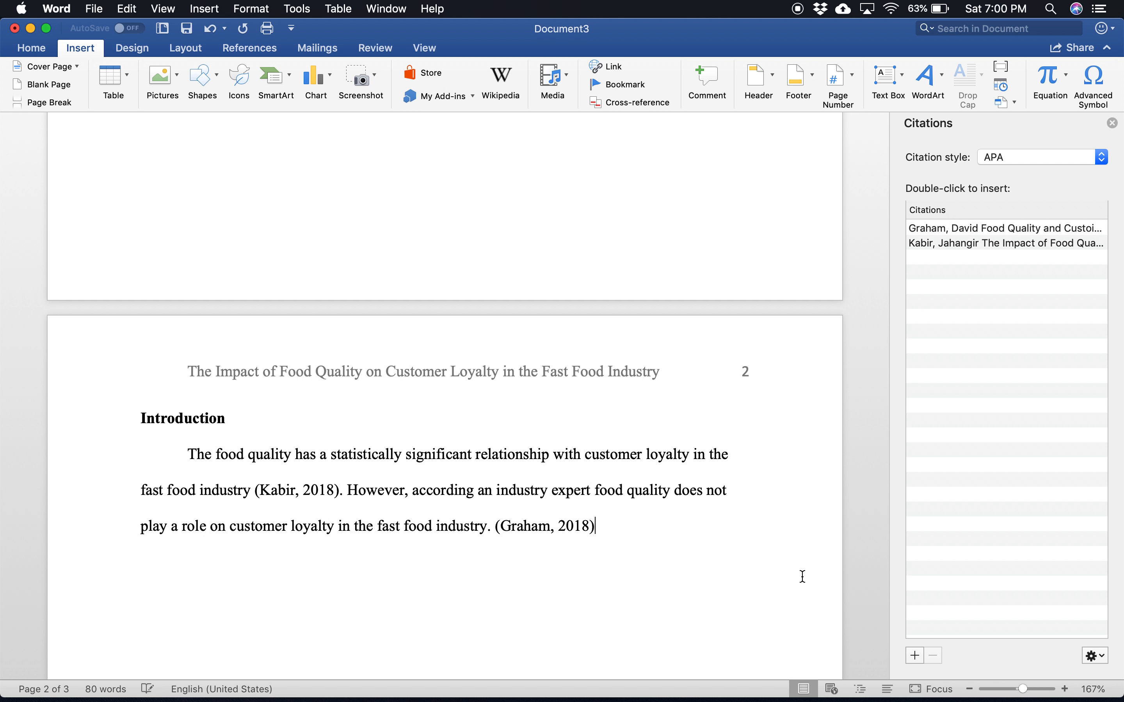
Step: Move the period at the end of the introduction's last sentence to after the web site citation
click(494, 529)
key(BackSpace)
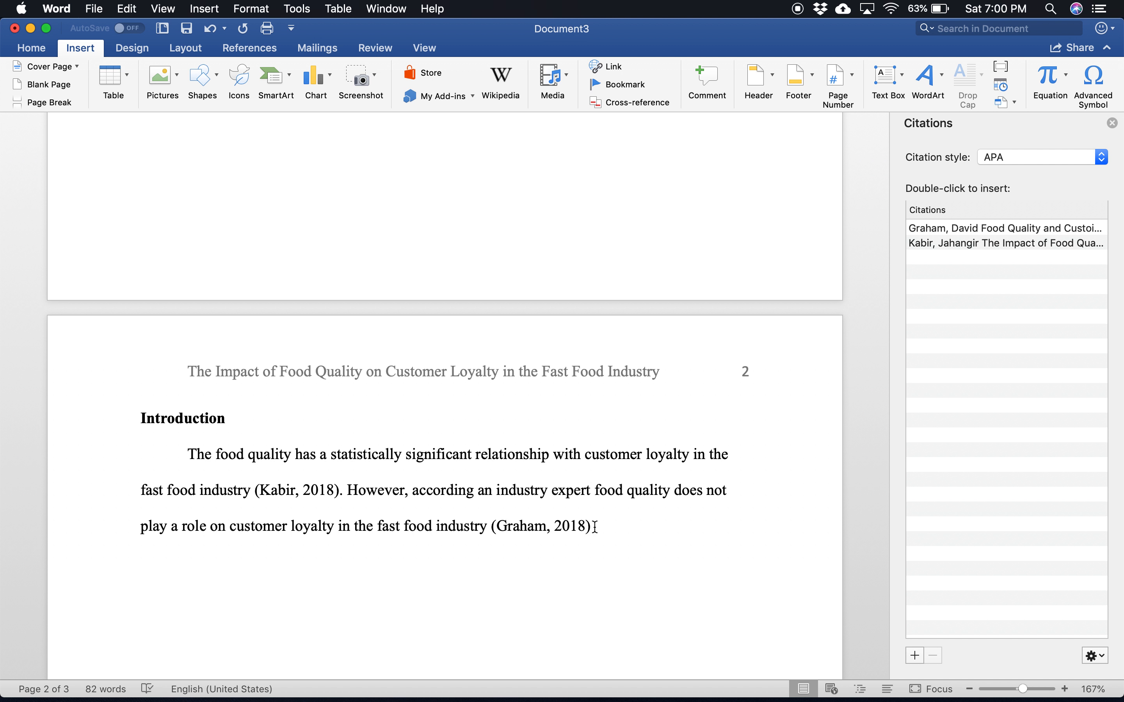
text(.)
Step: Update the citations and bibliography on the References page to include the new web site source
scroll(717, 430, down, 3)
scroll(718, 430, down, 15)
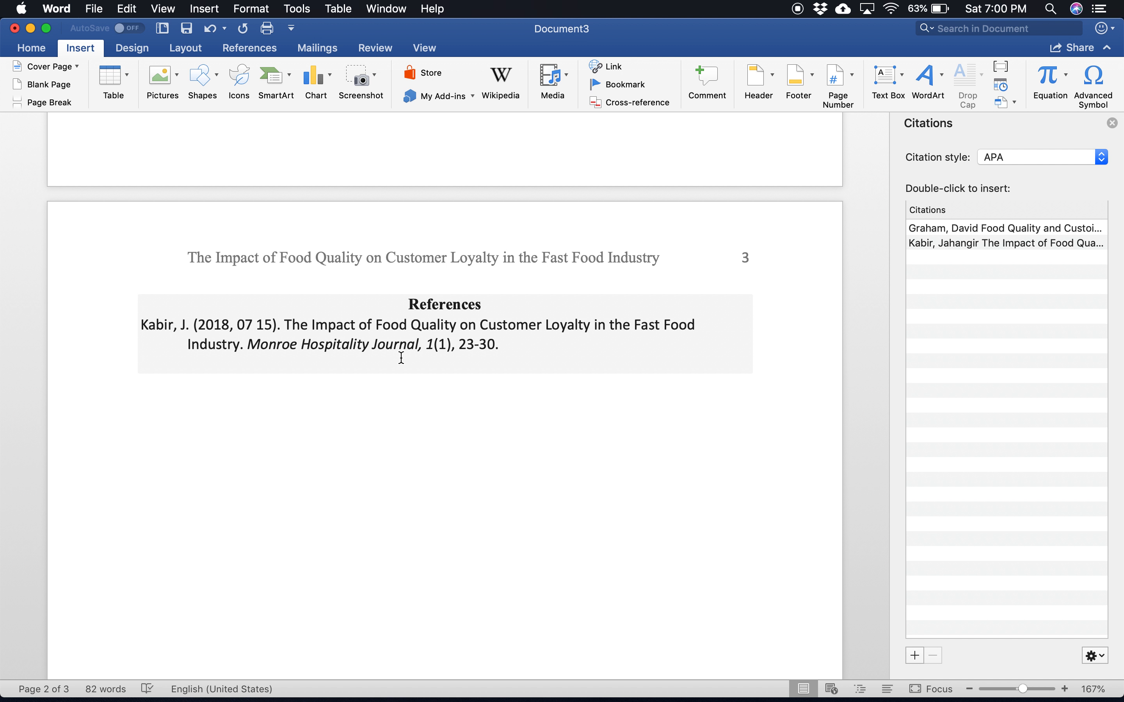
click(193, 294)
click(225, 349)
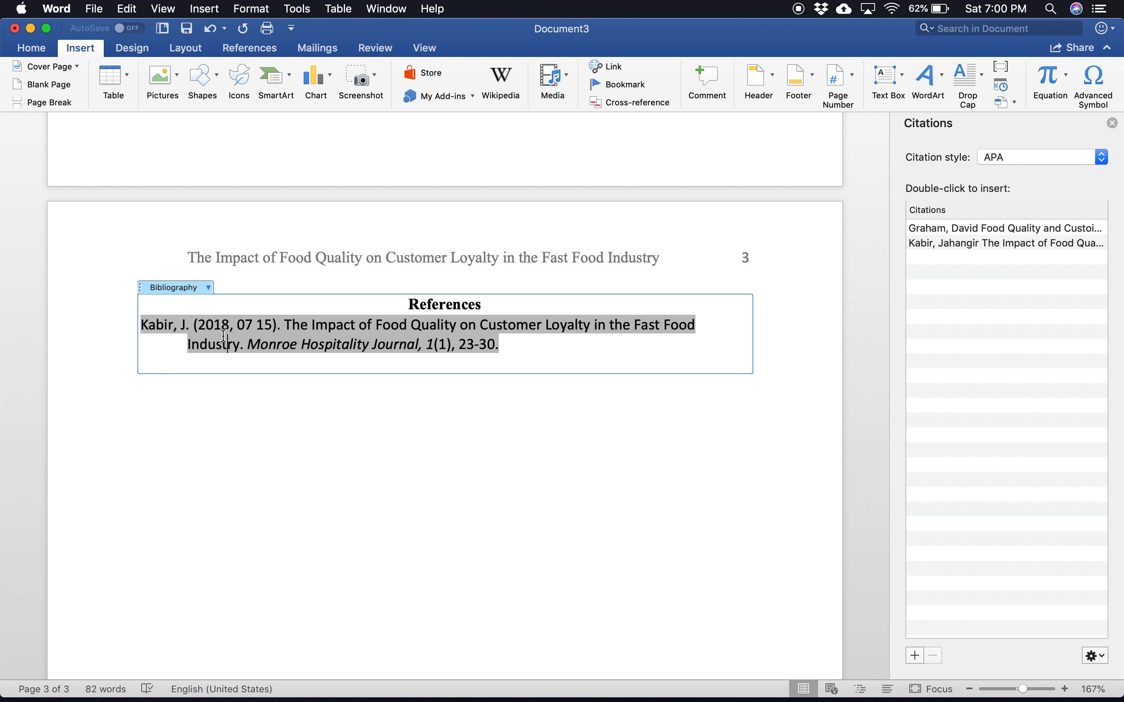
click(209, 288)
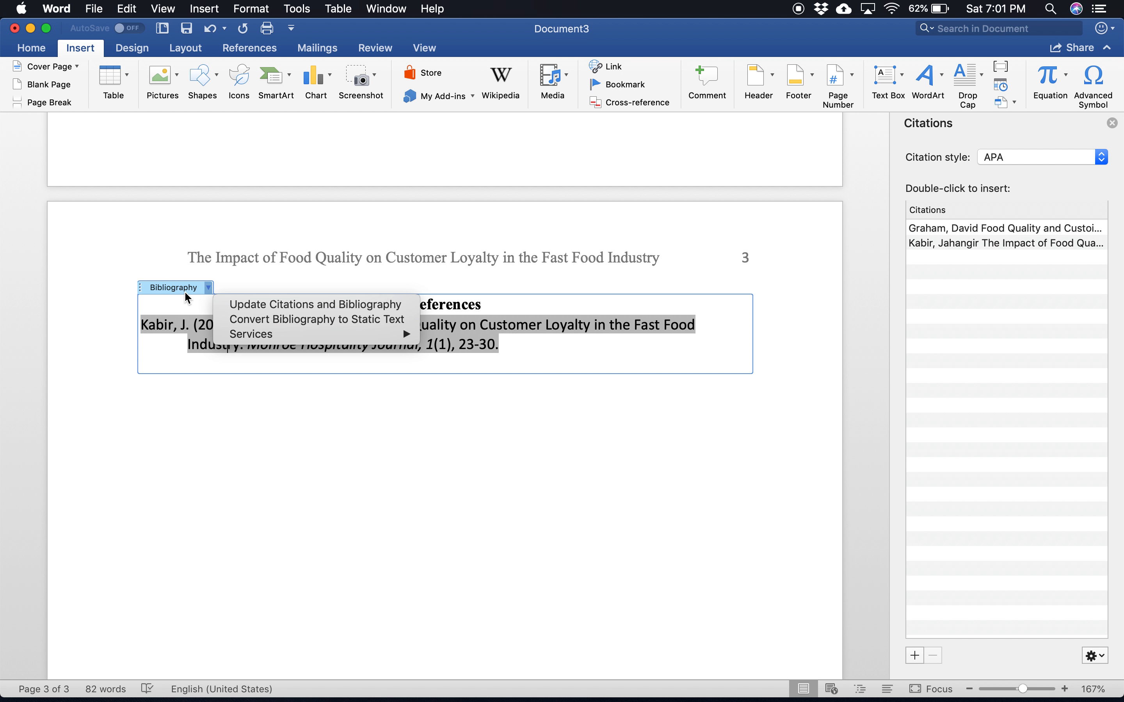
click(236, 305)
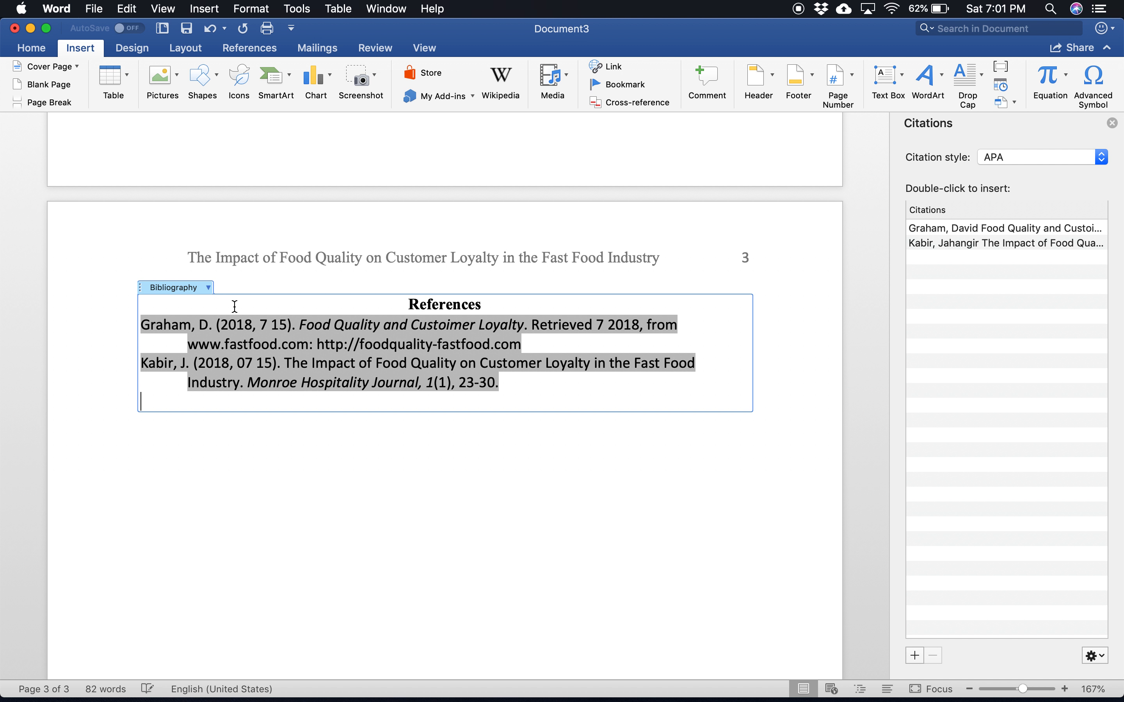
click(336, 474)
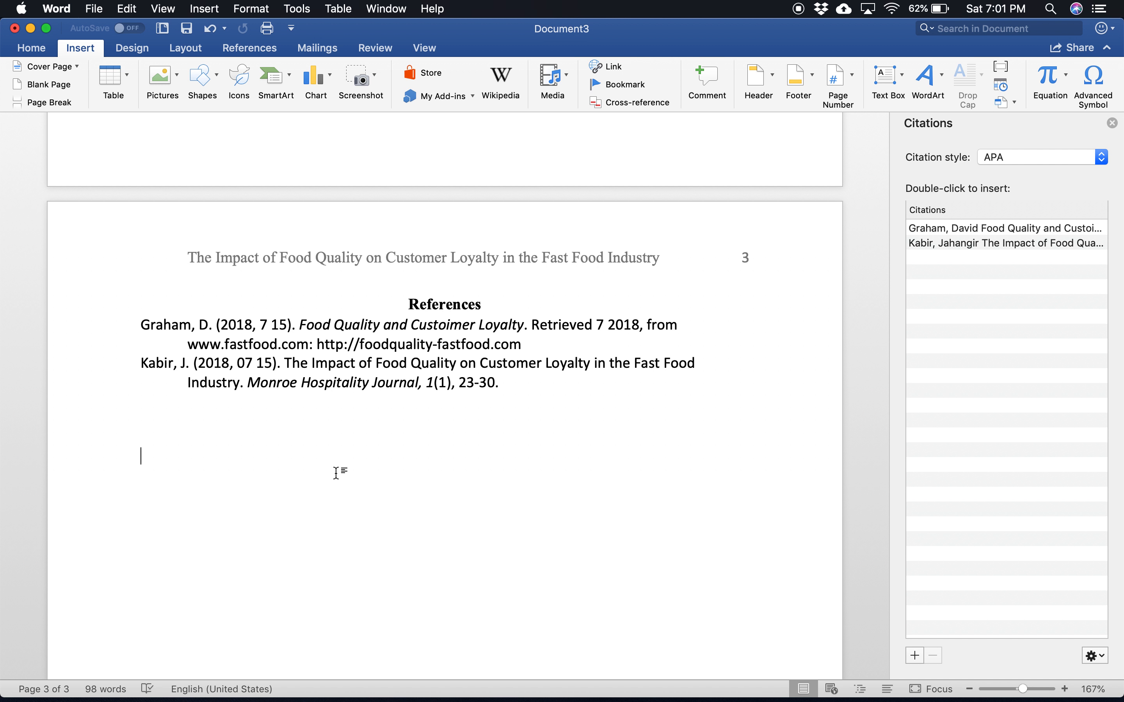
Step: Format the whole References list, including its heading, in Times New Roman at size 12
drag(509, 390, 144, 303)
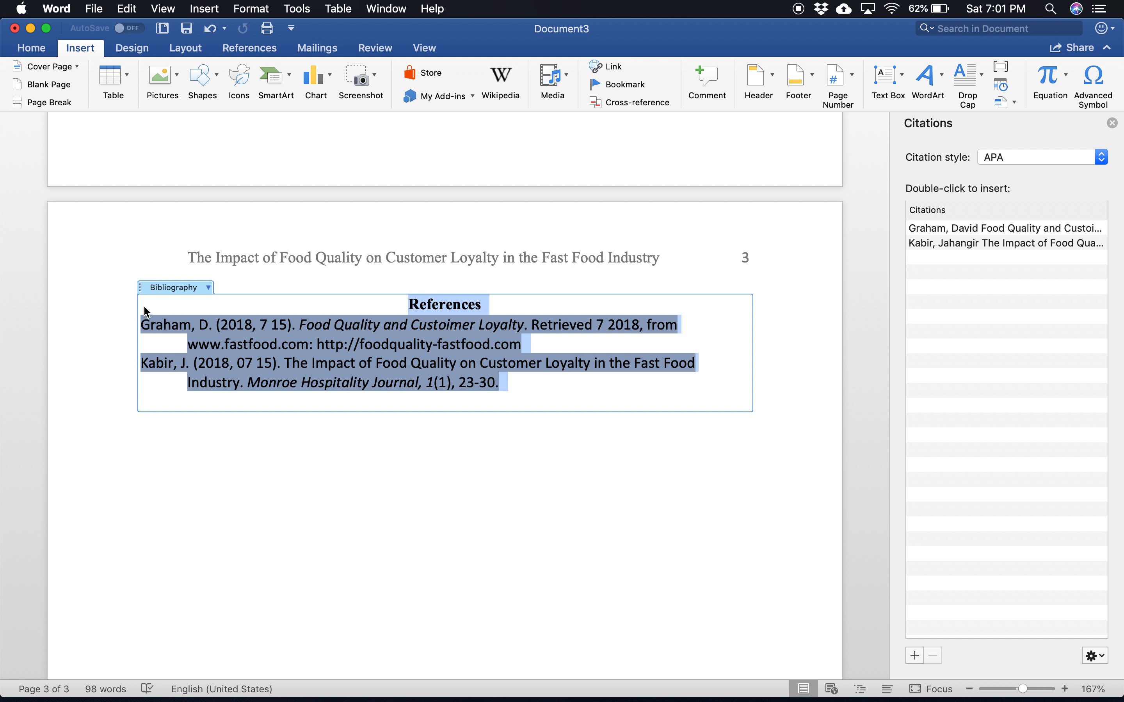
click(37, 48)
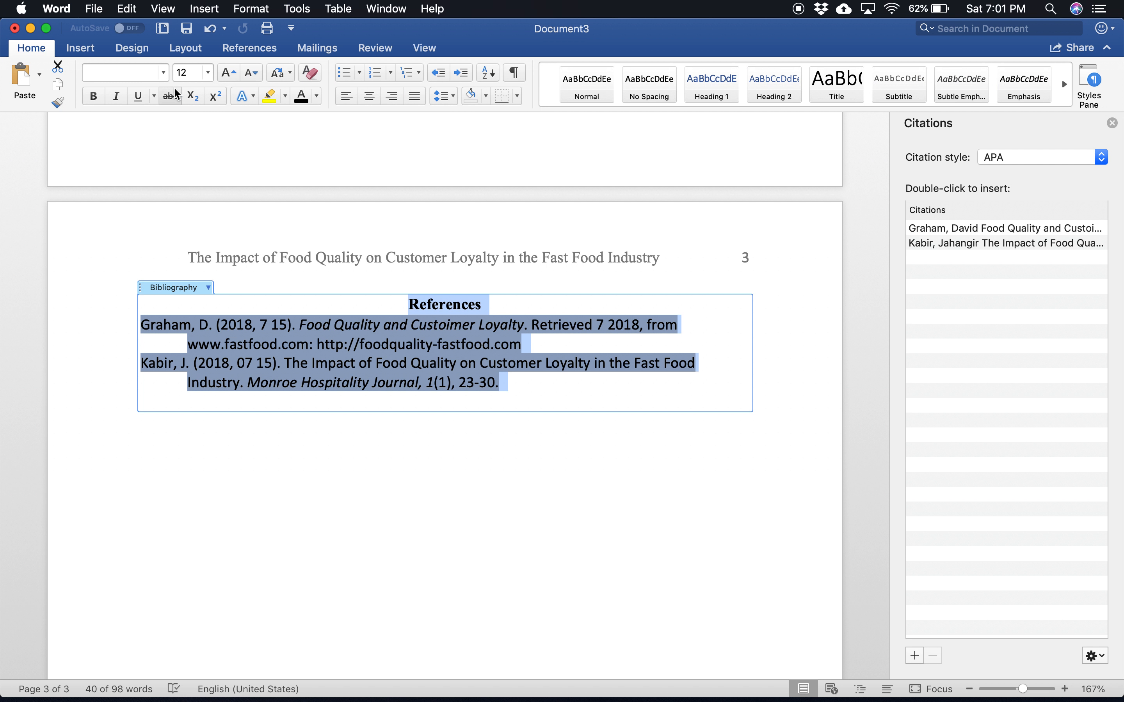
click(209, 73)
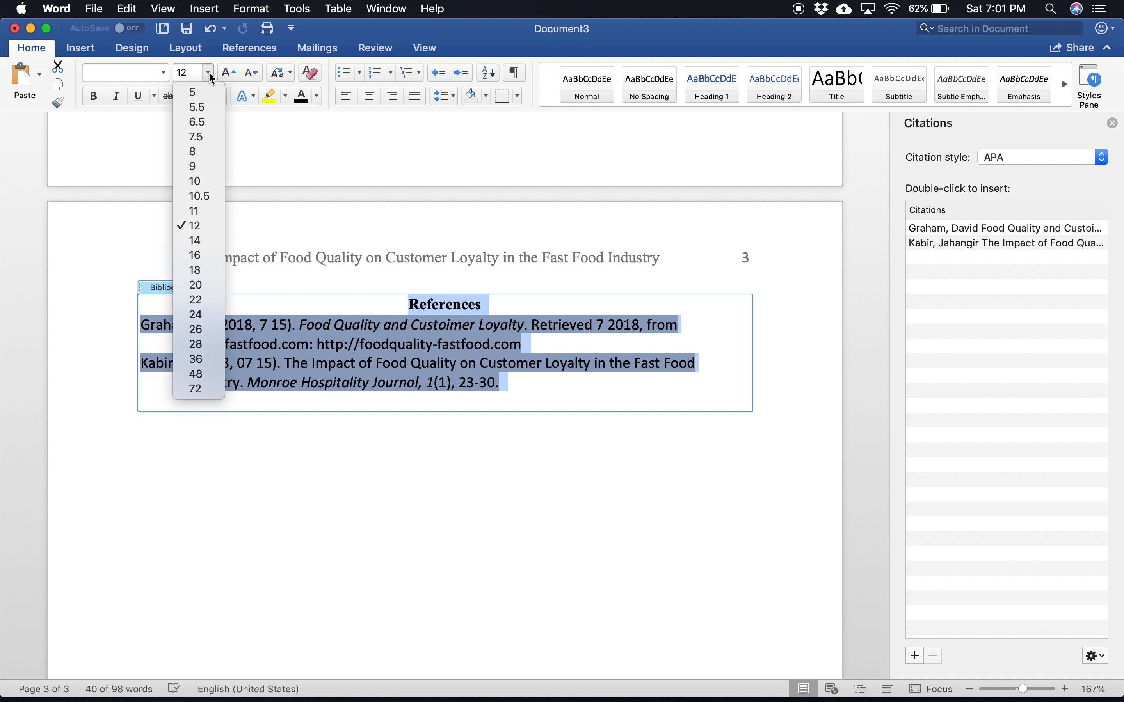
click(196, 226)
click(163, 73)
mouse_move(183, 205)
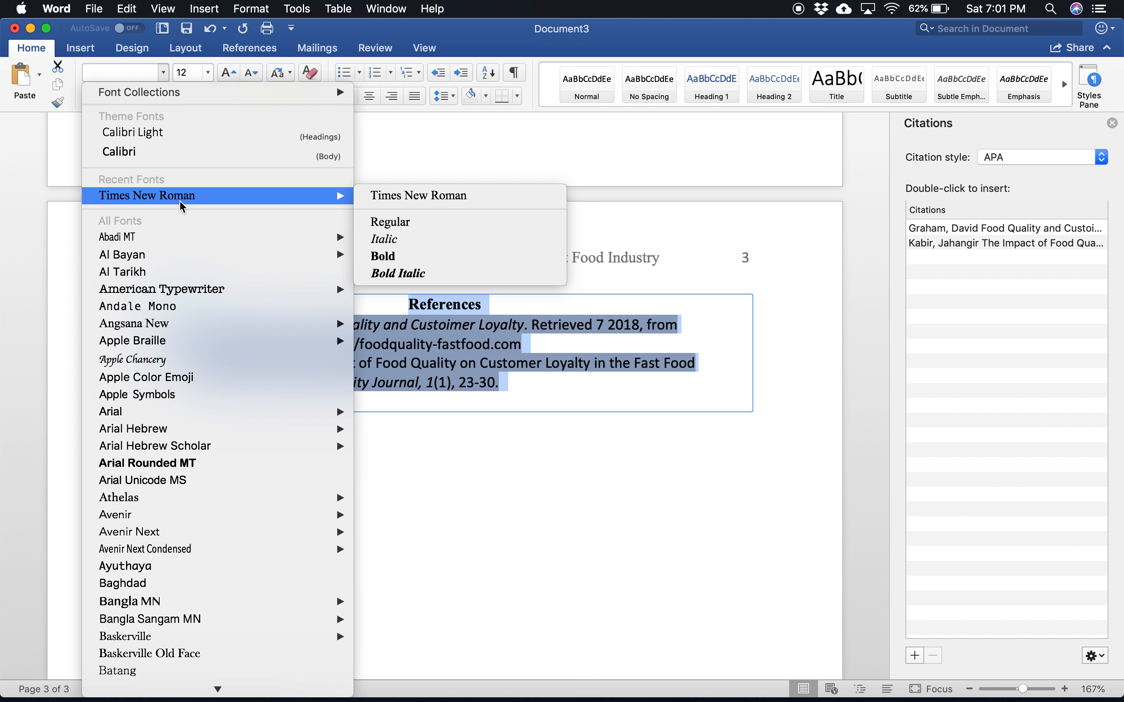
click(432, 196)
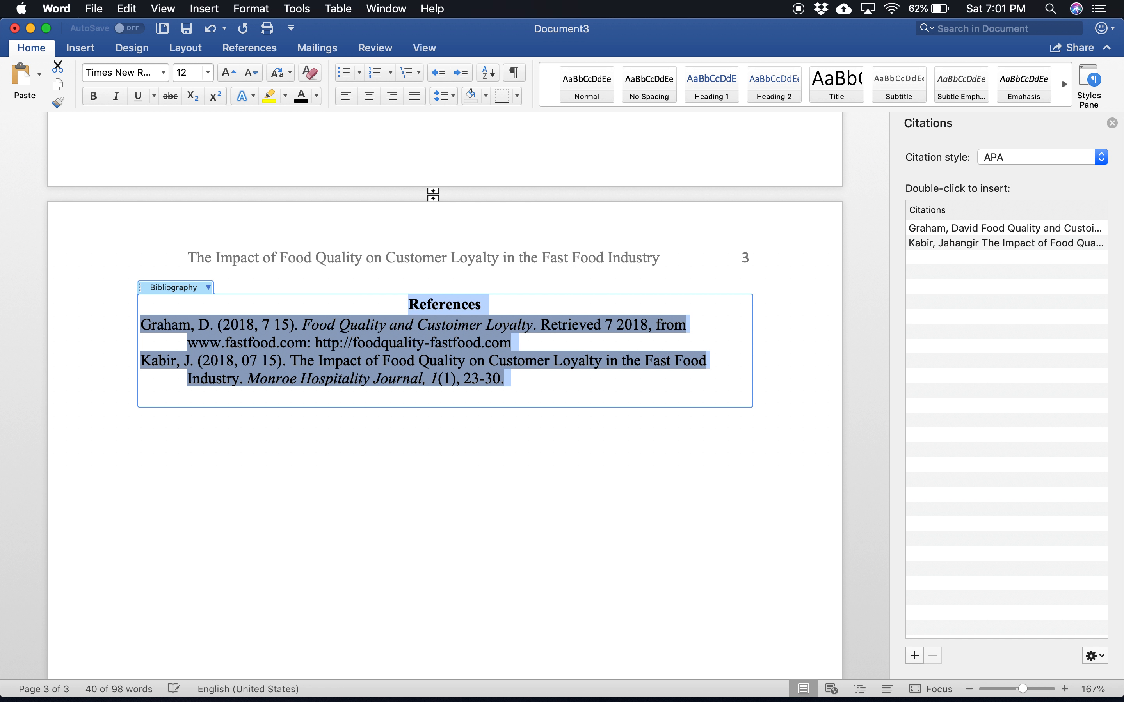
Step: Set the References list to double line spacing with no added space between paragraphs of the same style
click(252, 14)
click(264, 57)
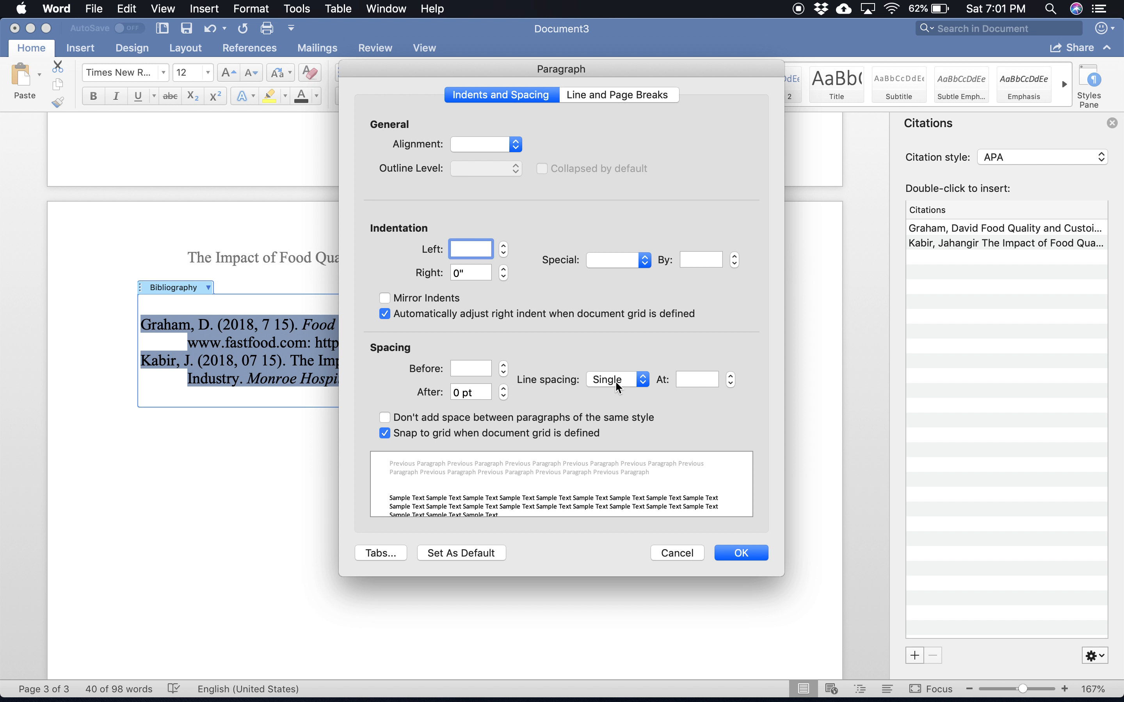
click(615, 382)
click(609, 410)
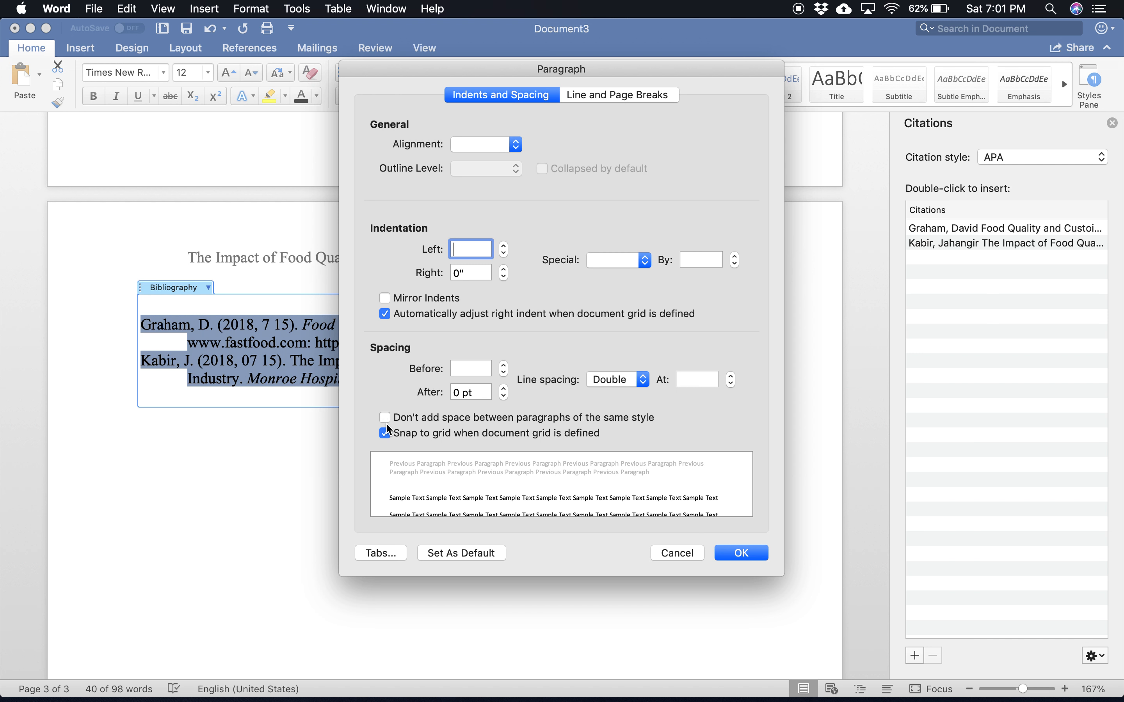
click(385, 417)
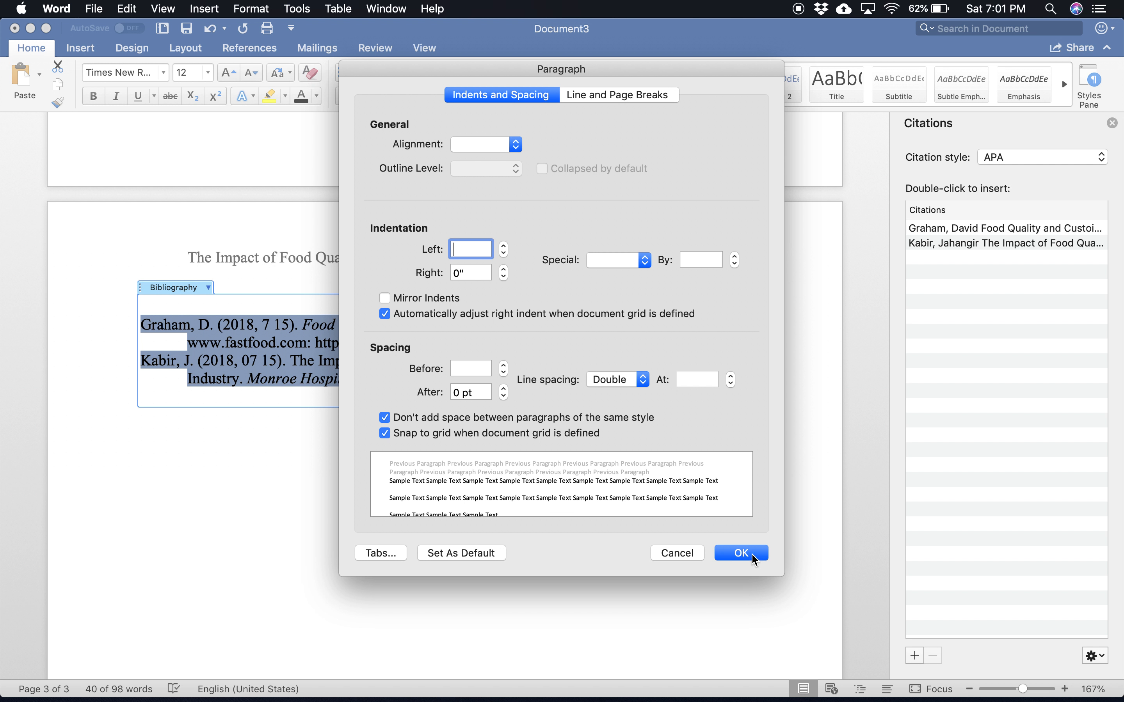
click(741, 553)
click(599, 546)
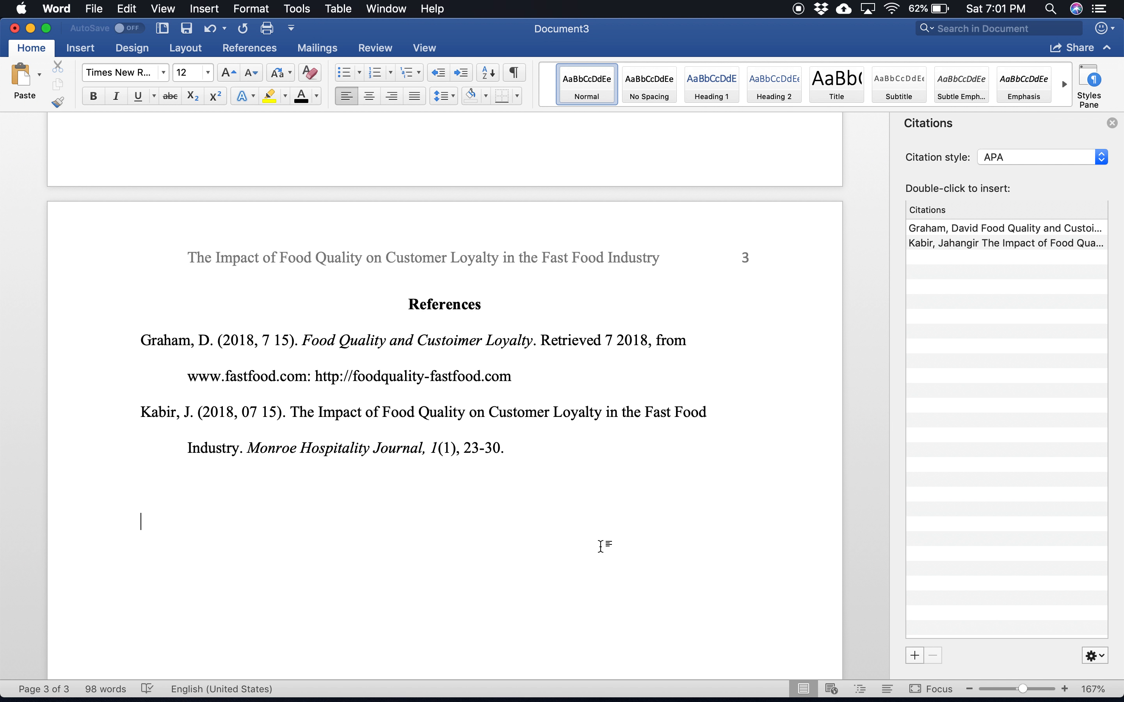
scroll(601, 547, up, 10)
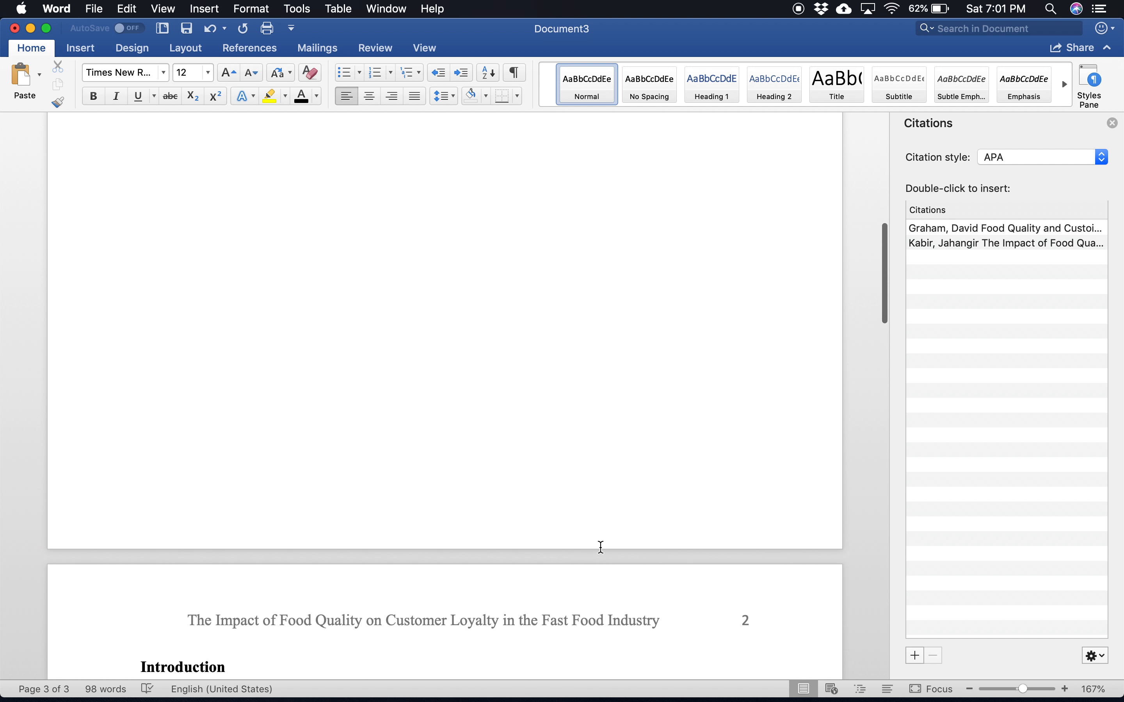
scroll(601, 547, down, 10)
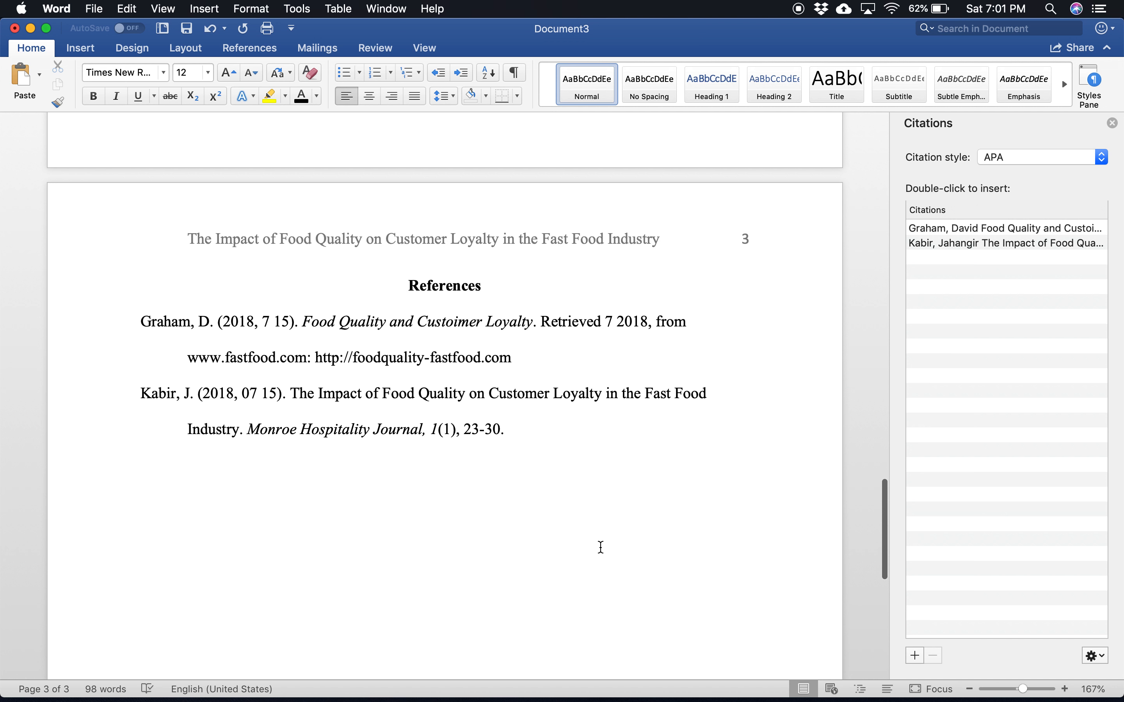